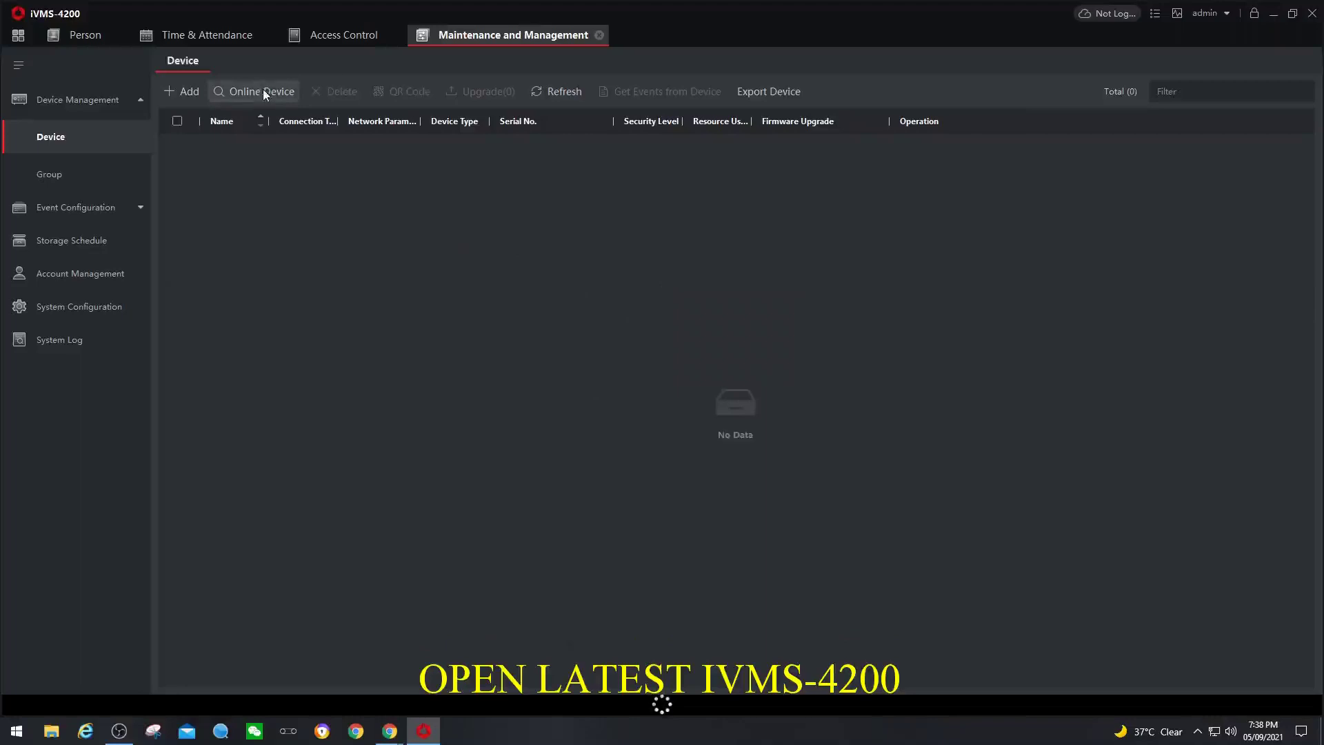
- Enlarge the online device list and select the DS-KV8113-WME1 door station and both DS-KH6320-WTE1 indoor stations
{"action": "left_click_drag", "start_coordinate": [359, 507], "coordinate": [365, 299]}
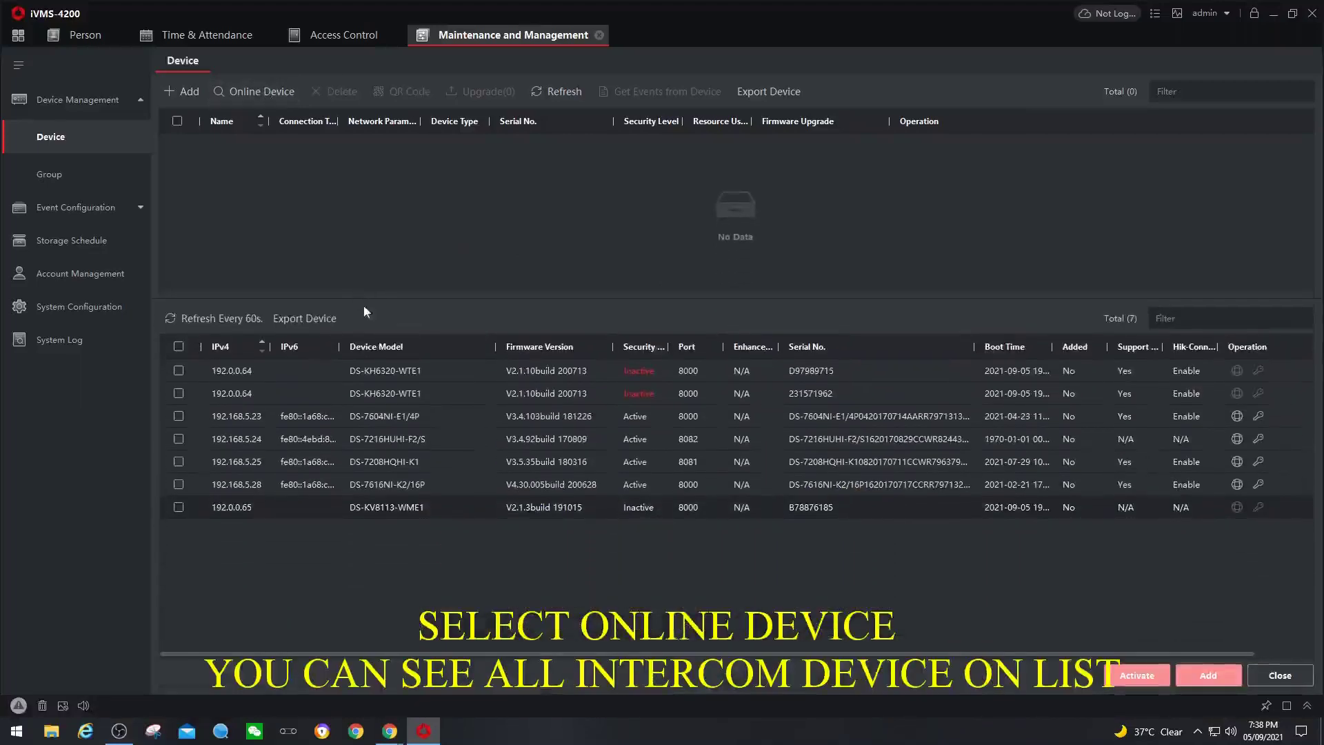
{"action": "left_click", "coordinate": [179, 508]}
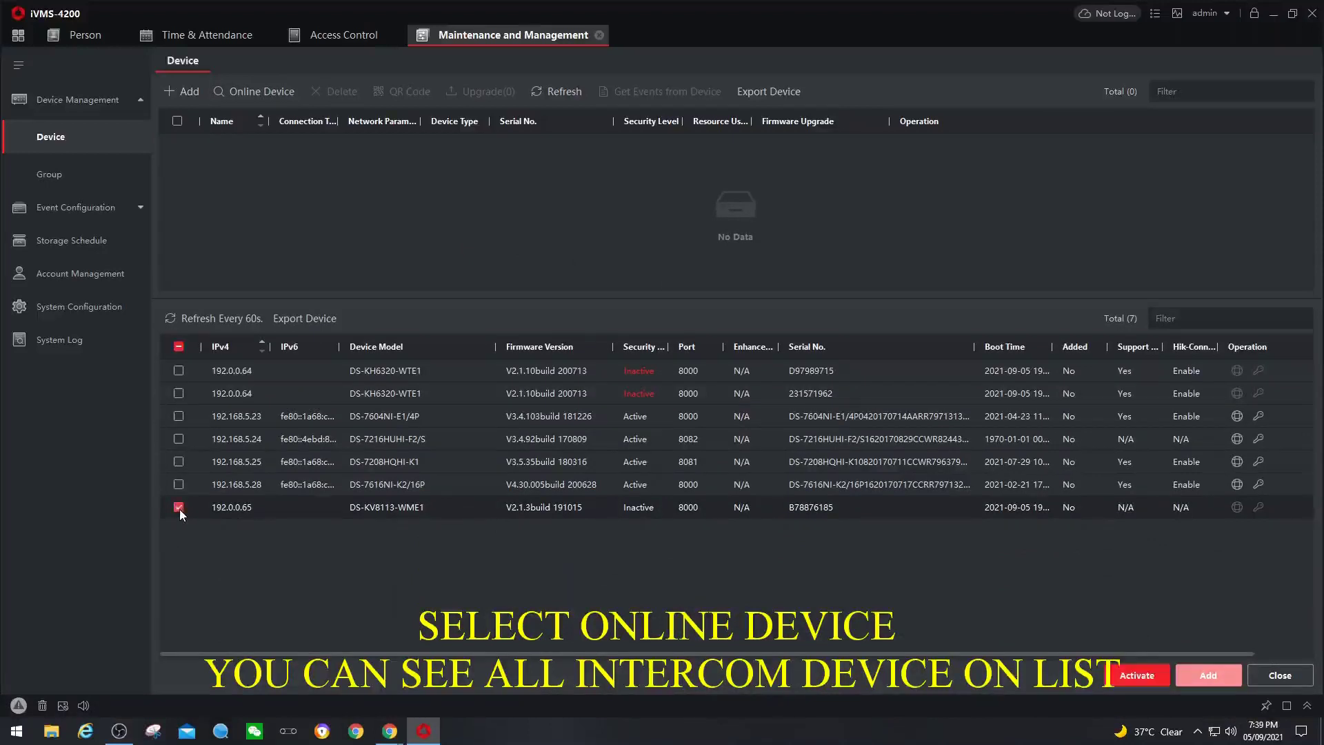
{"action": "left_click", "coordinate": [178, 393]}
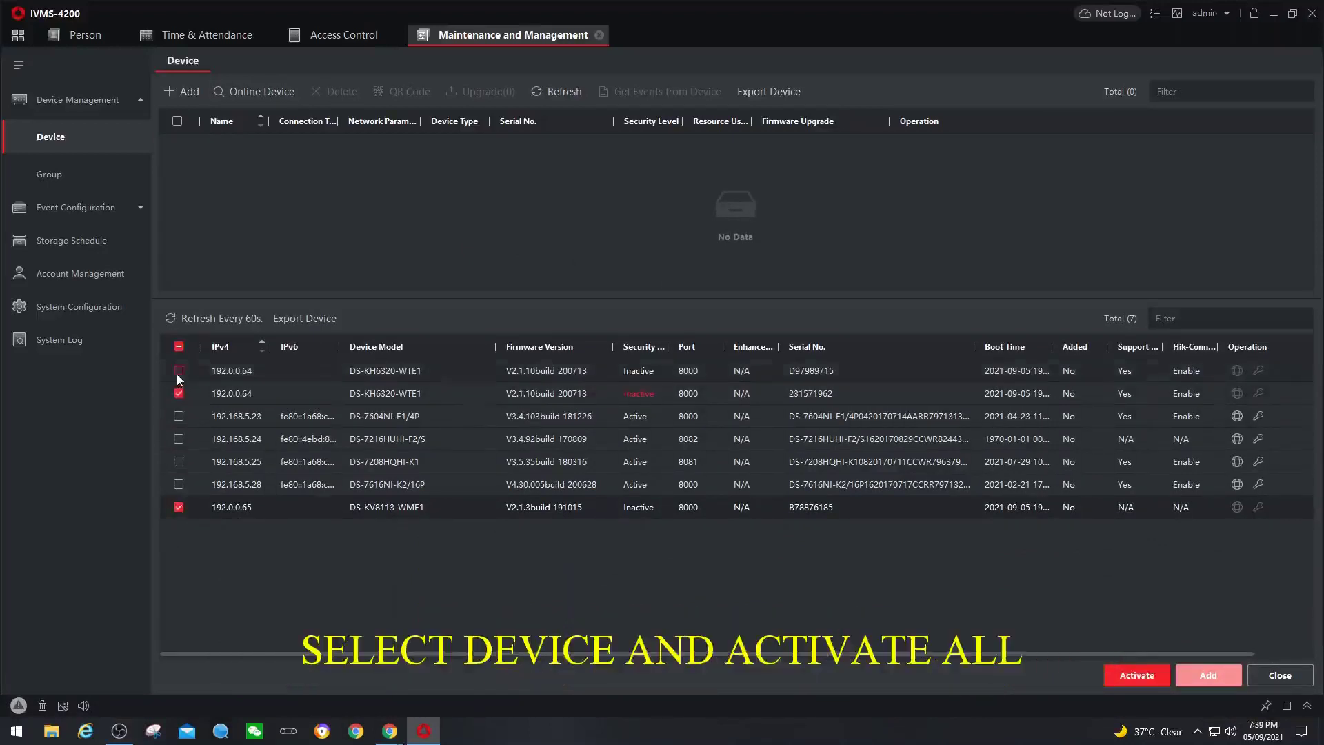
{"action": "left_click", "coordinate": [179, 371]}
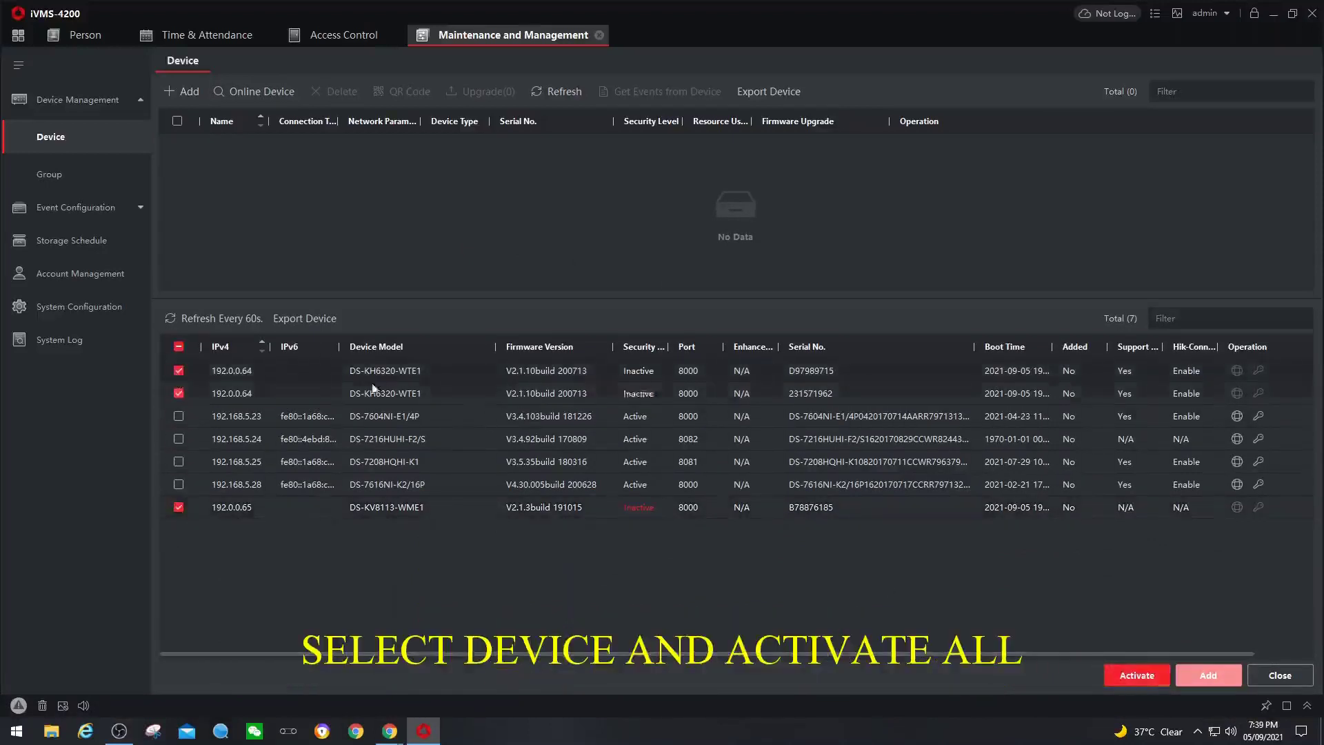
{"action": "left_click", "coordinate": [376, 346]}
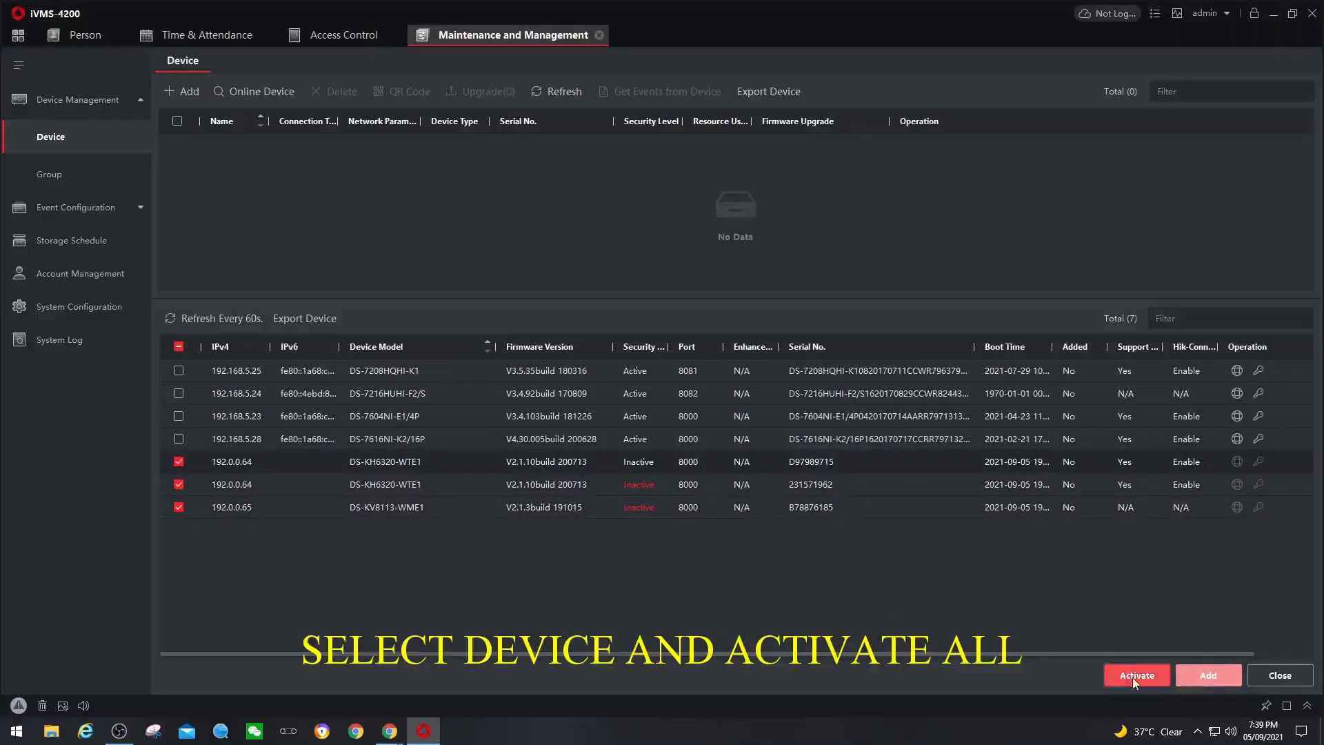
- Activate the three selected intercoms with a new, confirmed admin password, then clear the selection
{"action": "left_click", "coordinate": [1134, 676]}
{"action": "left_click", "coordinate": [729, 291]}
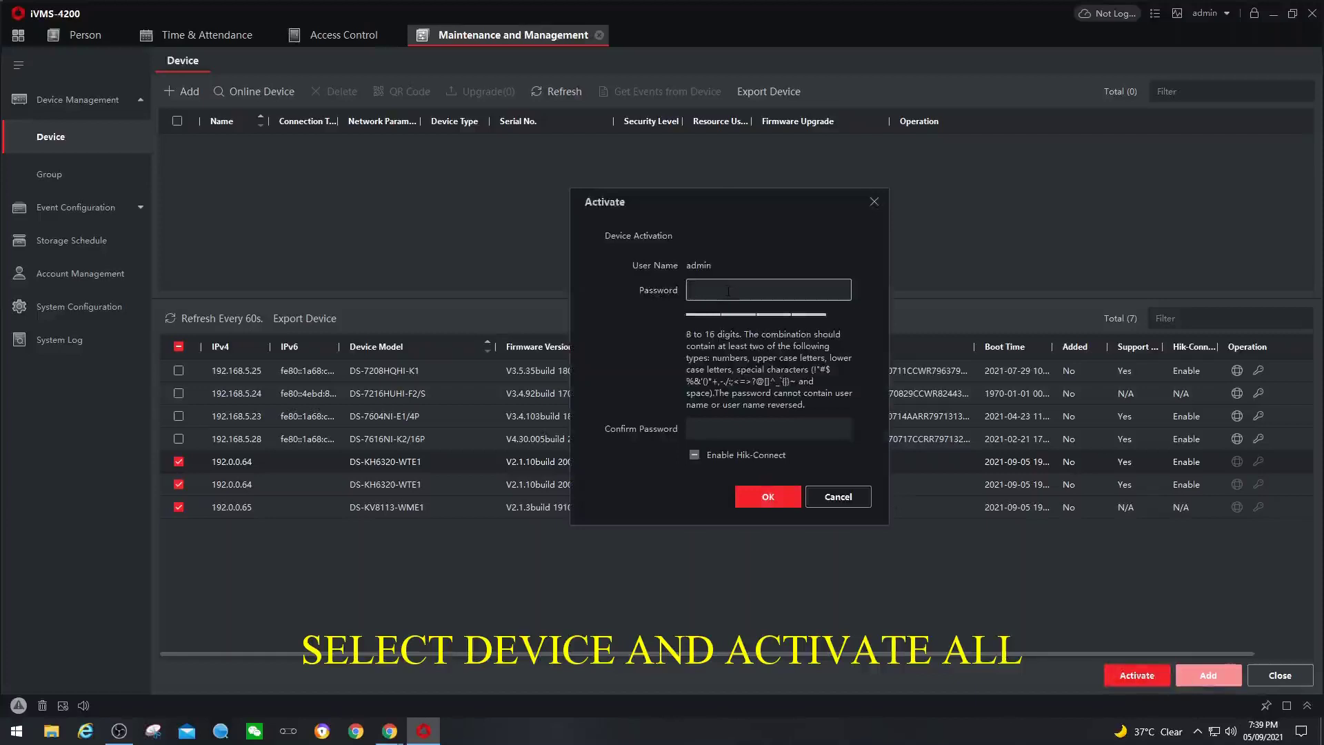
{"action": "type", "text": "********"}
{"action": "left_click", "coordinate": [747, 431]}
{"action": "type", "text": "***"}
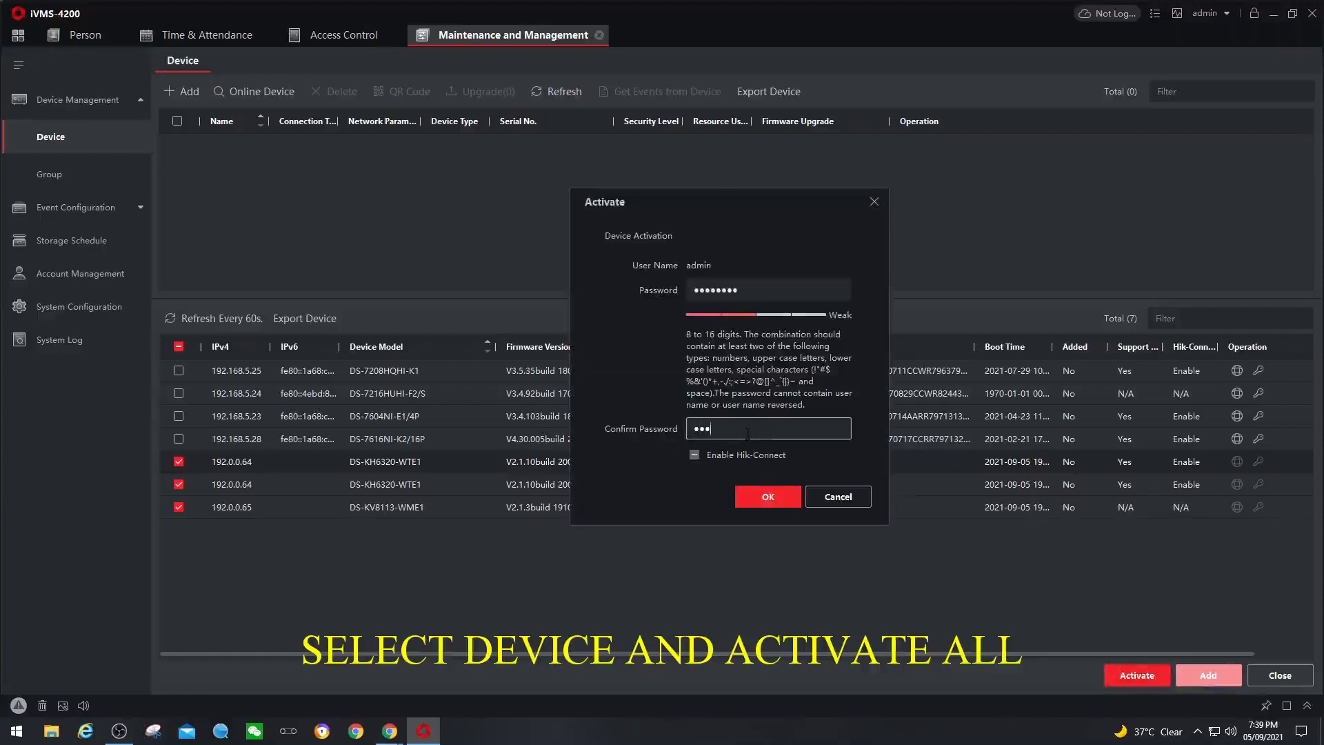
{"action": "type", "text": "*****"}
{"action": "left_click", "coordinate": [770, 496]}
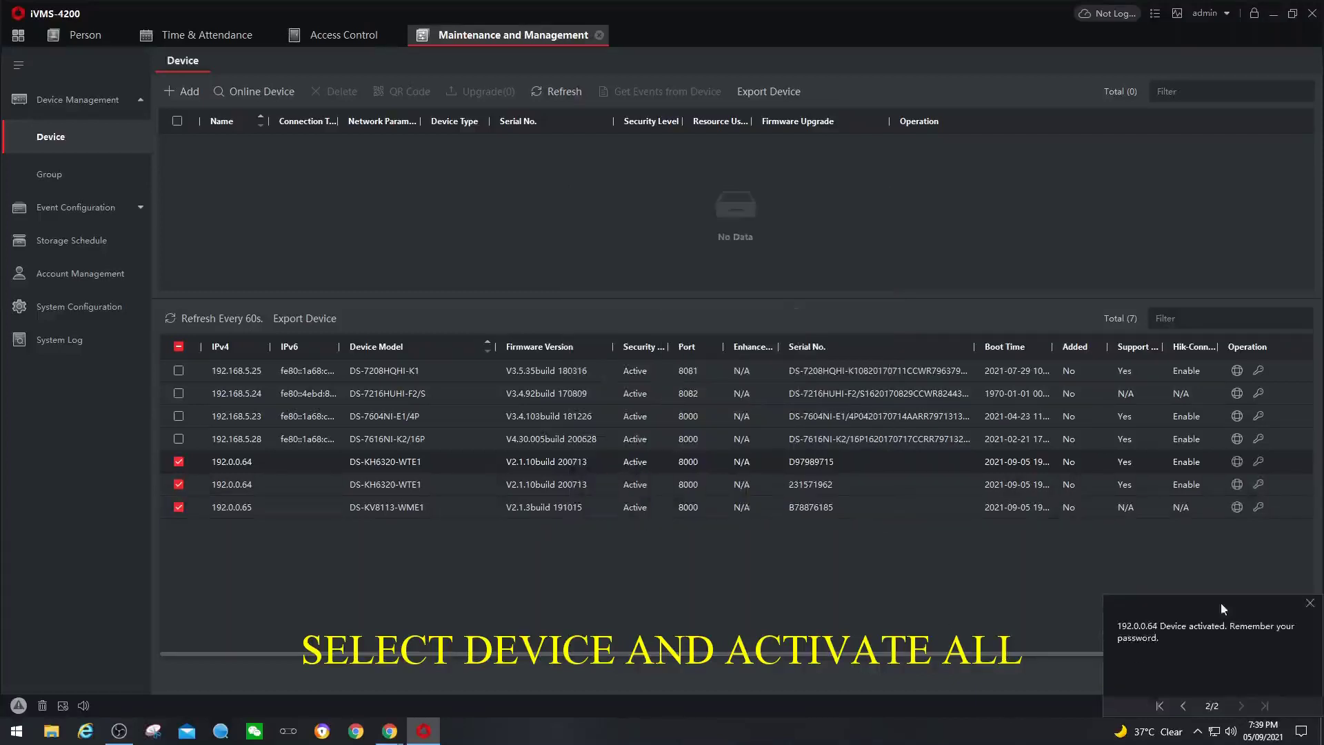
{"action": "left_click", "coordinate": [1311, 605]}
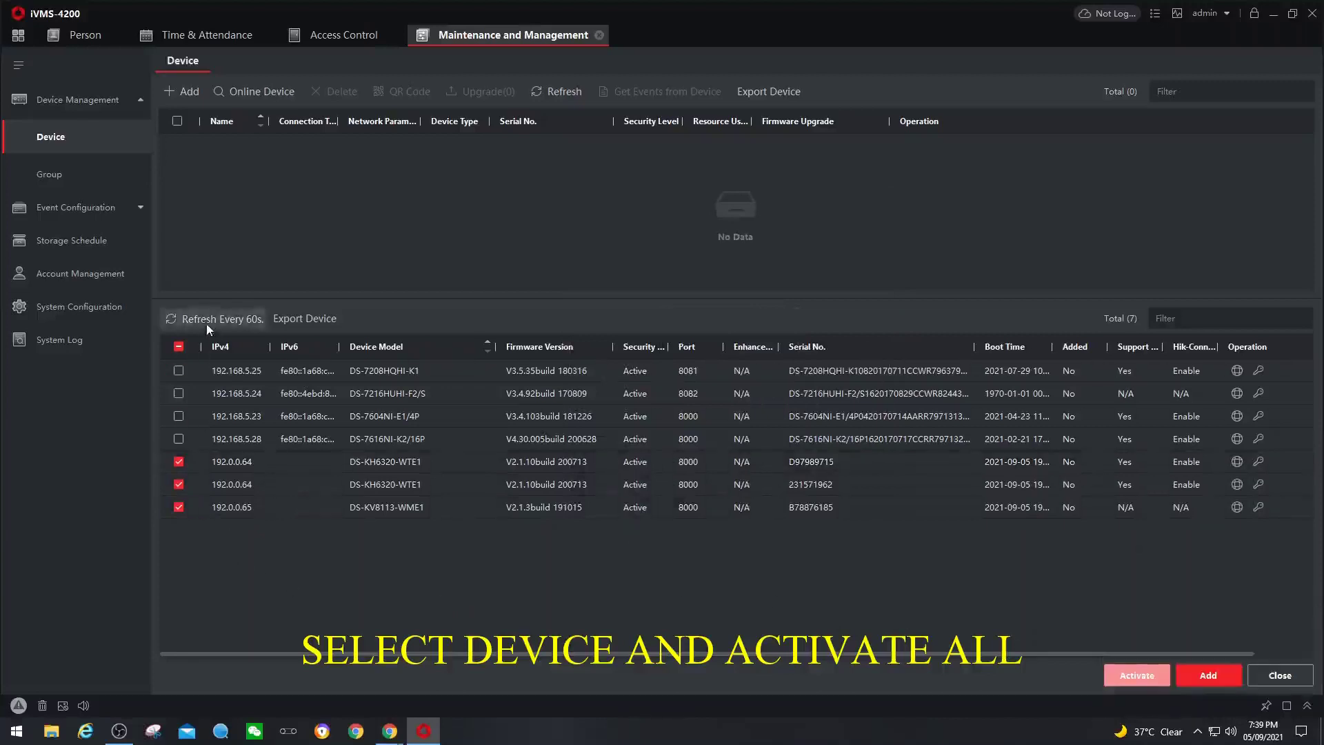
{"action": "left_click", "coordinate": [179, 346]}
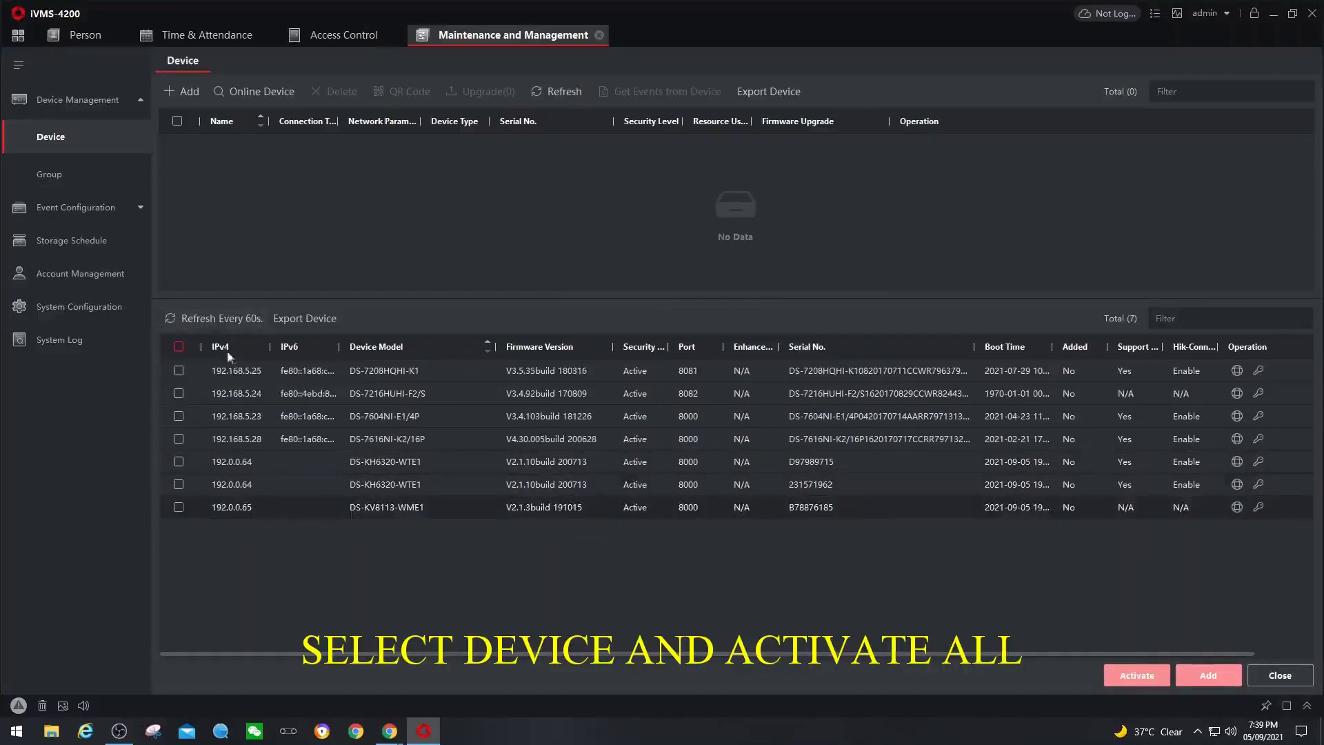
- Switch the DS-KV8113-WME1 door station to DHCP using the device password, then refresh the list
{"action": "left_click", "coordinate": [382, 352]}
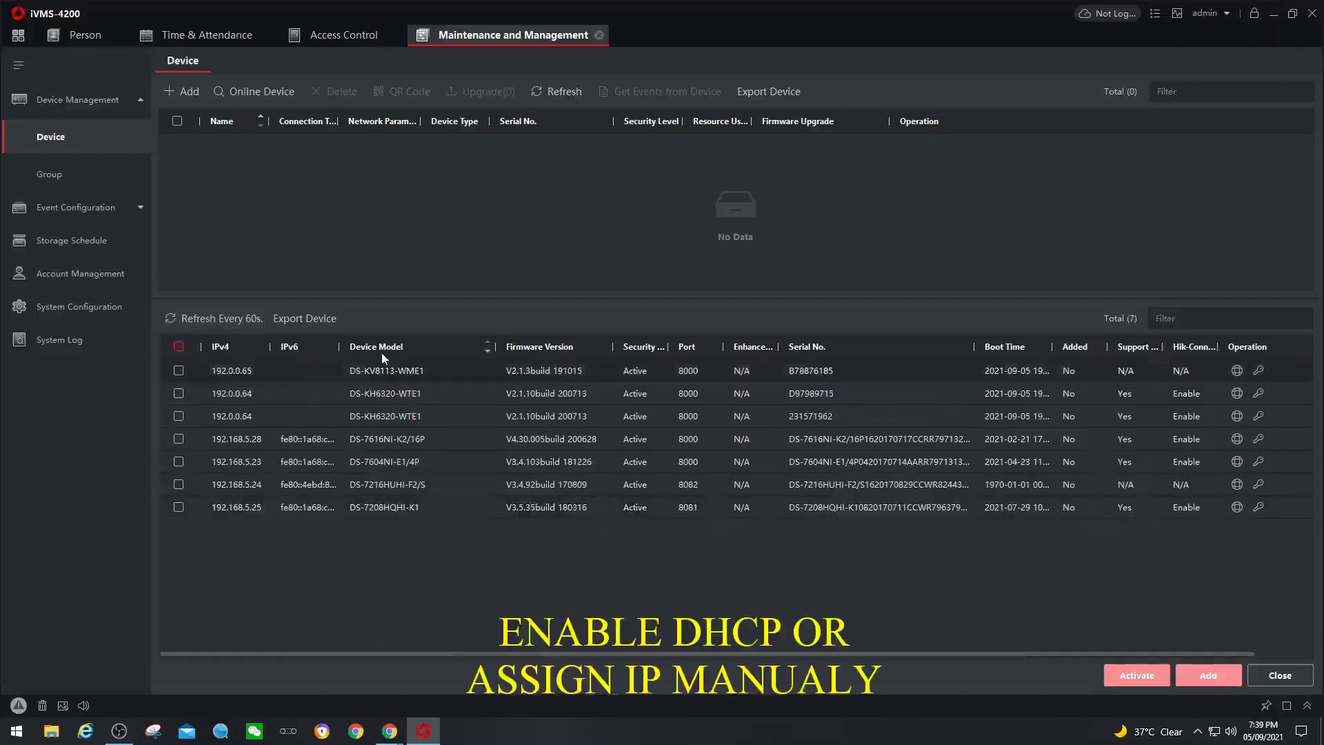
{"action": "left_click", "coordinate": [1237, 373]}
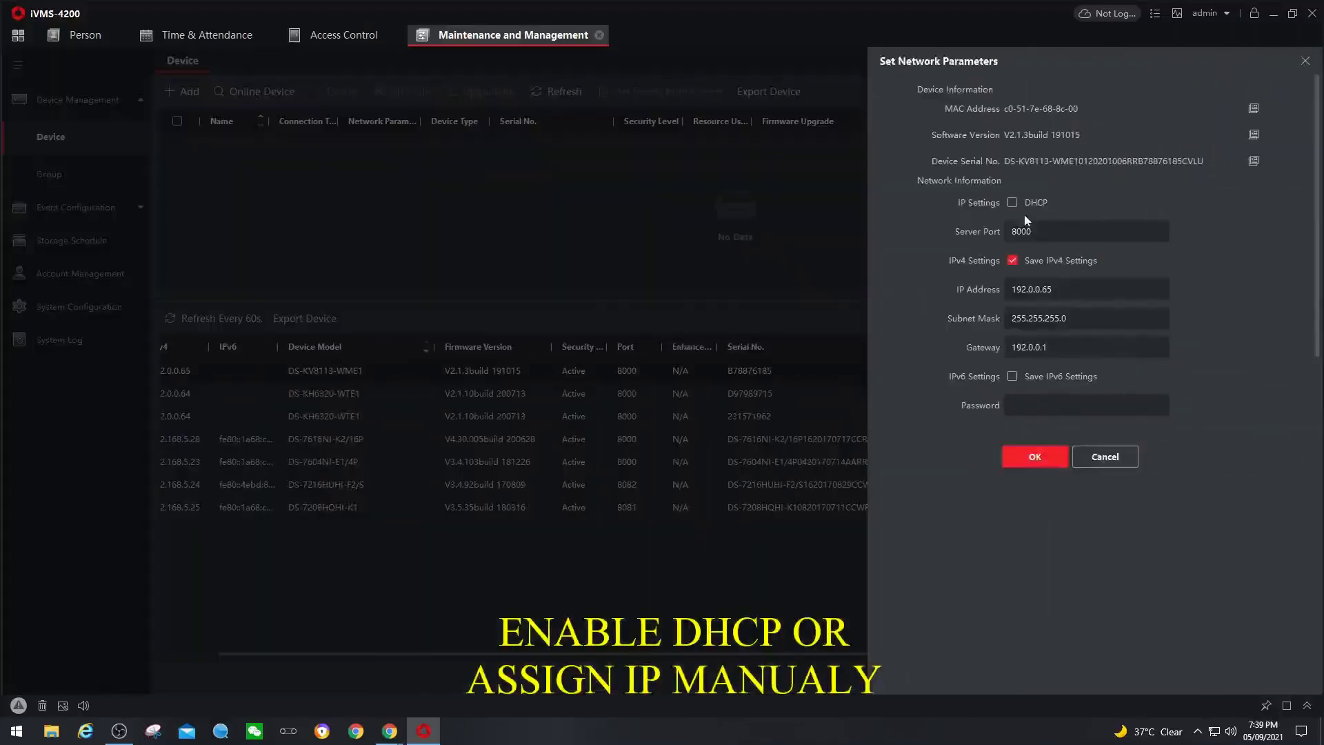
{"action": "left_click", "coordinate": [1012, 202]}
{"action": "left_click", "coordinate": [1047, 405]}
{"action": "type", "text": "••"}
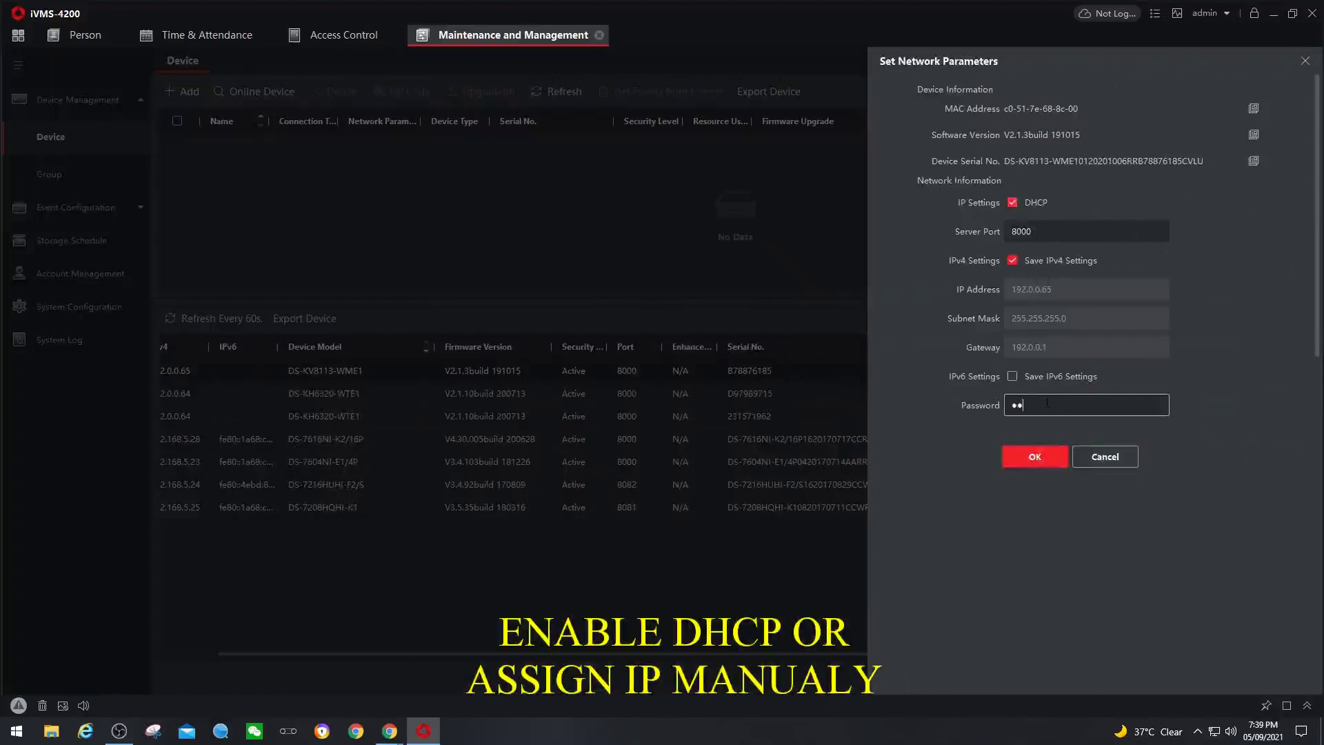
{"action": "type", "text": "••••••"}
{"action": "left_click", "coordinate": [1039, 456]}
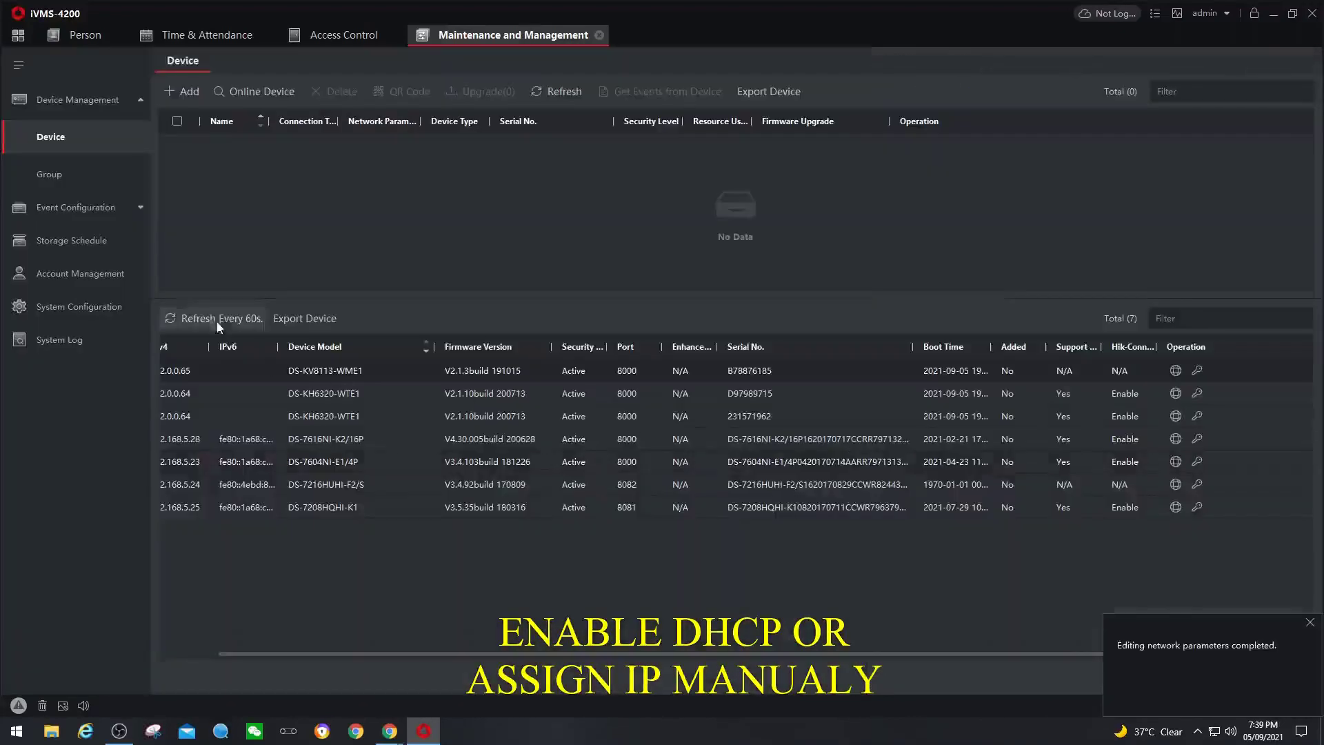
{"action": "left_click", "coordinate": [200, 321]}
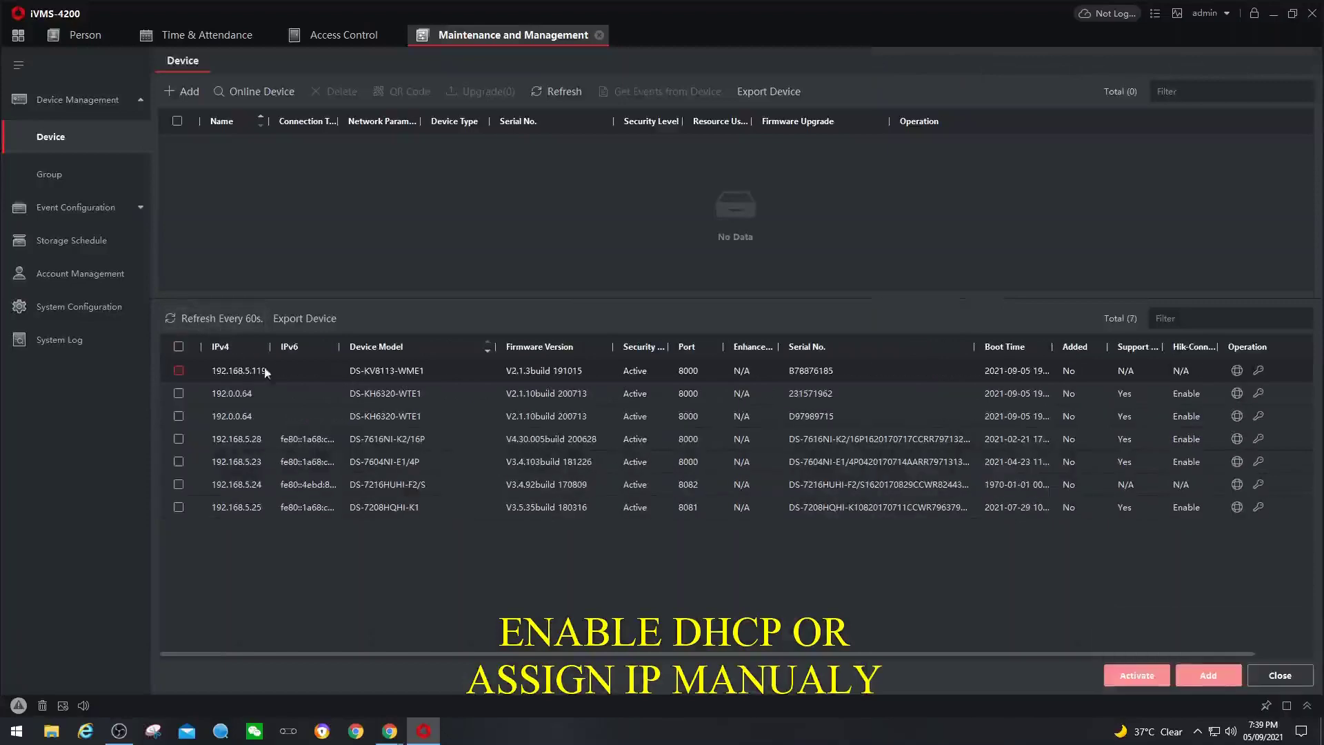
- Switch the first DS-KH6320-WTE1 indoor station to DHCP using the device password, then refresh the list
{"action": "left_click", "coordinate": [1237, 392]}
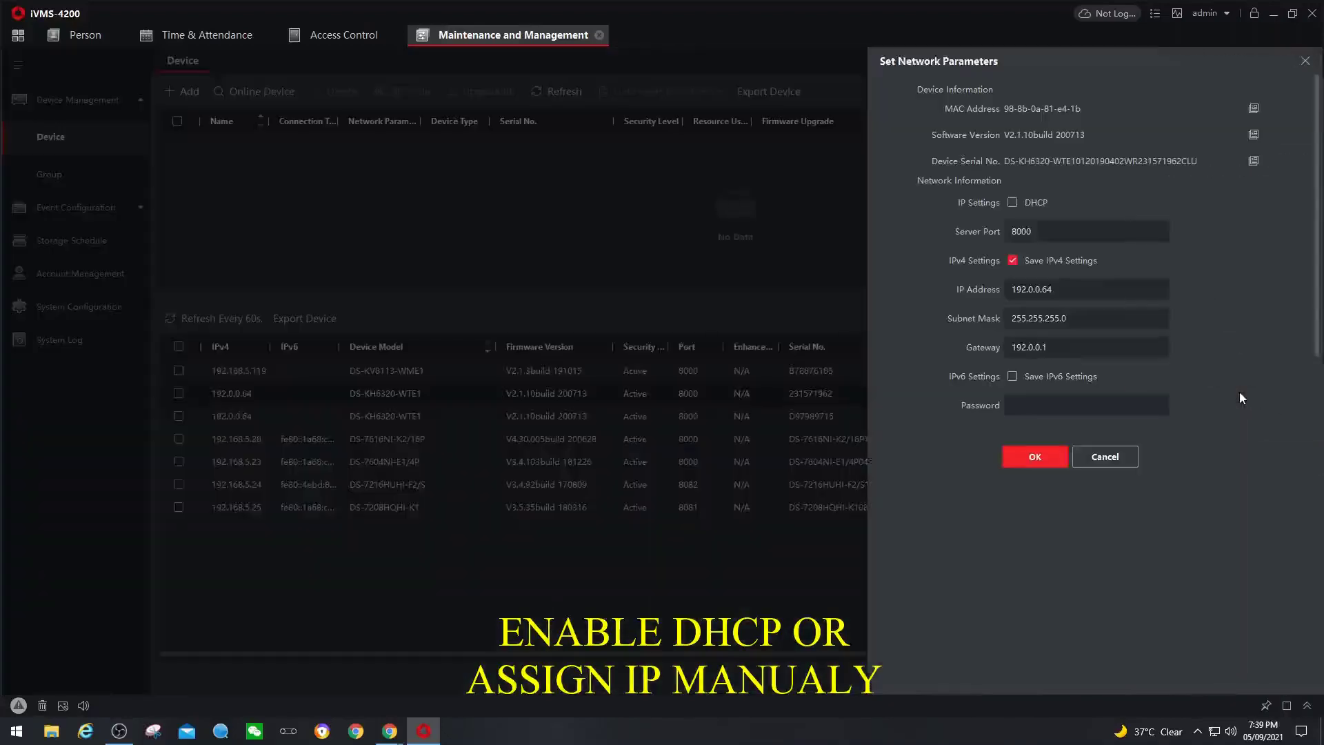
{"action": "left_click", "coordinate": [1013, 203]}
{"action": "left_click", "coordinate": [1044, 406]}
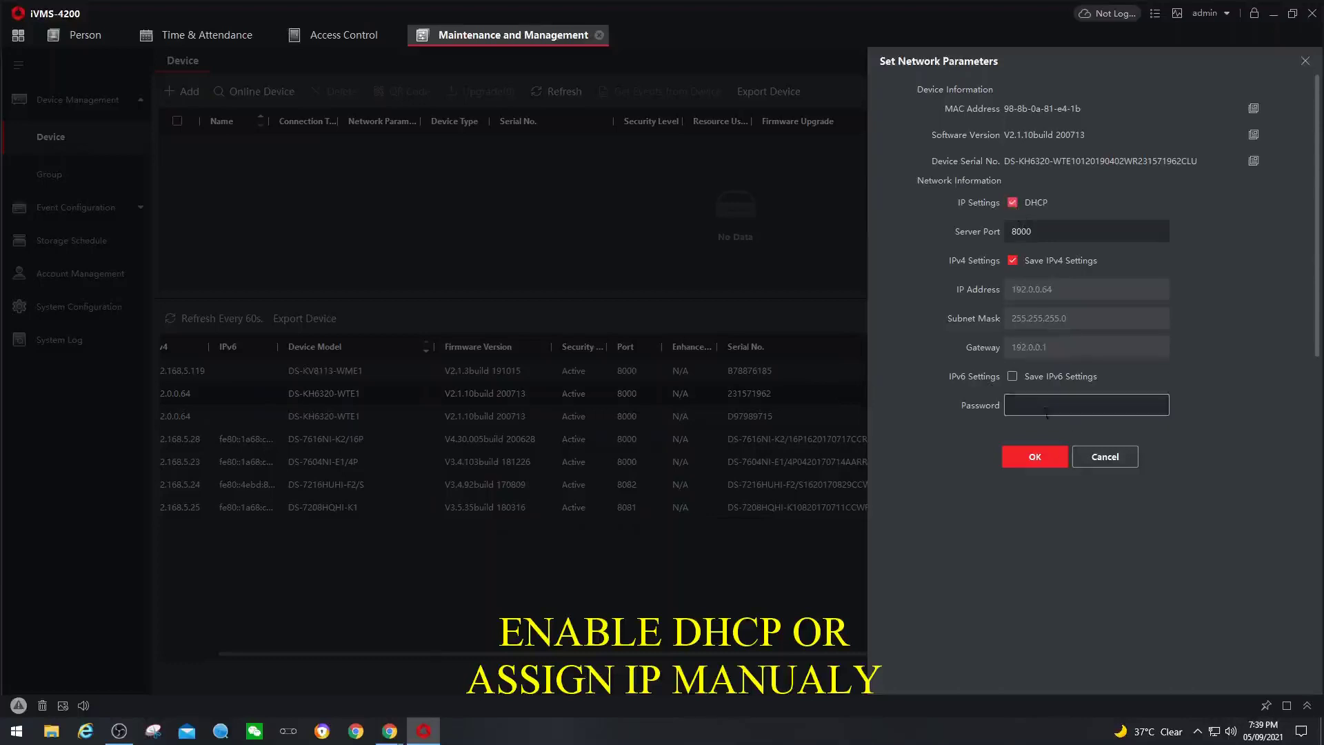
{"action": "type", "text": "12345678"}
{"action": "left_click", "coordinate": [1036, 457]}
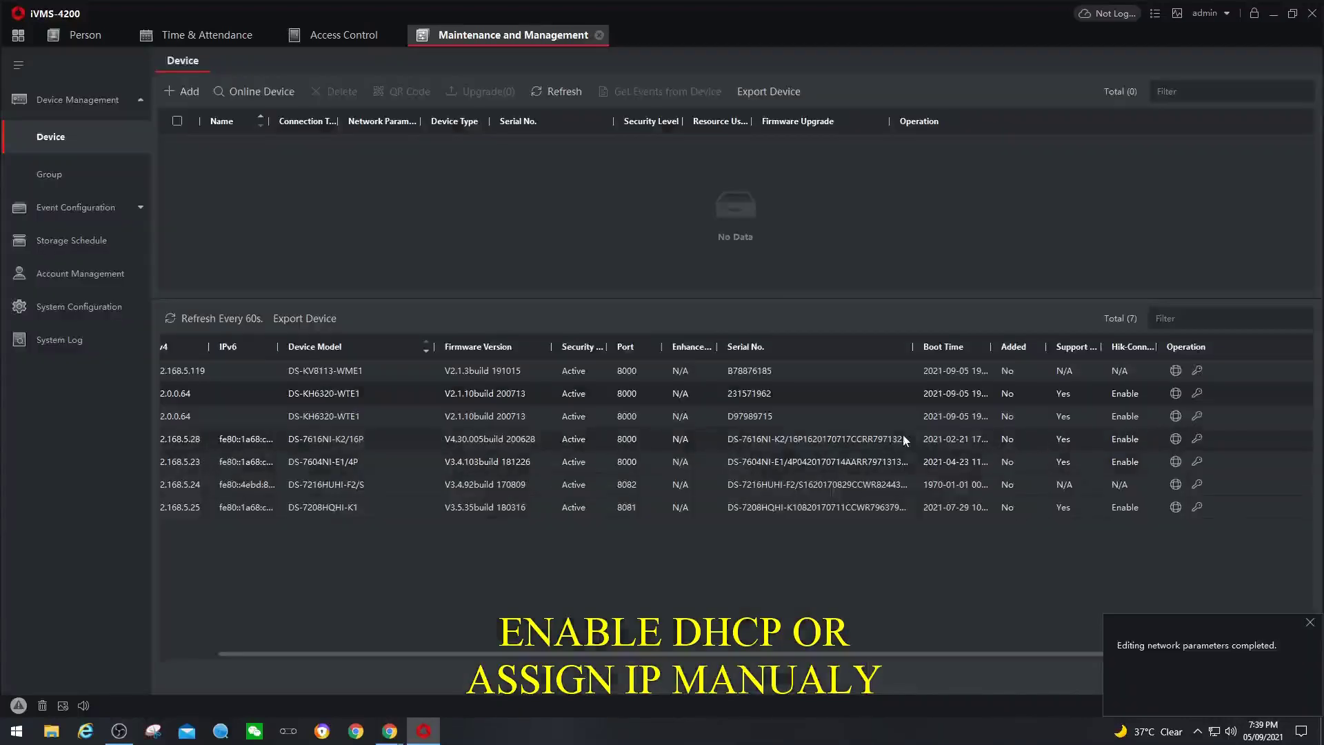
{"action": "left_click", "coordinate": [213, 320]}
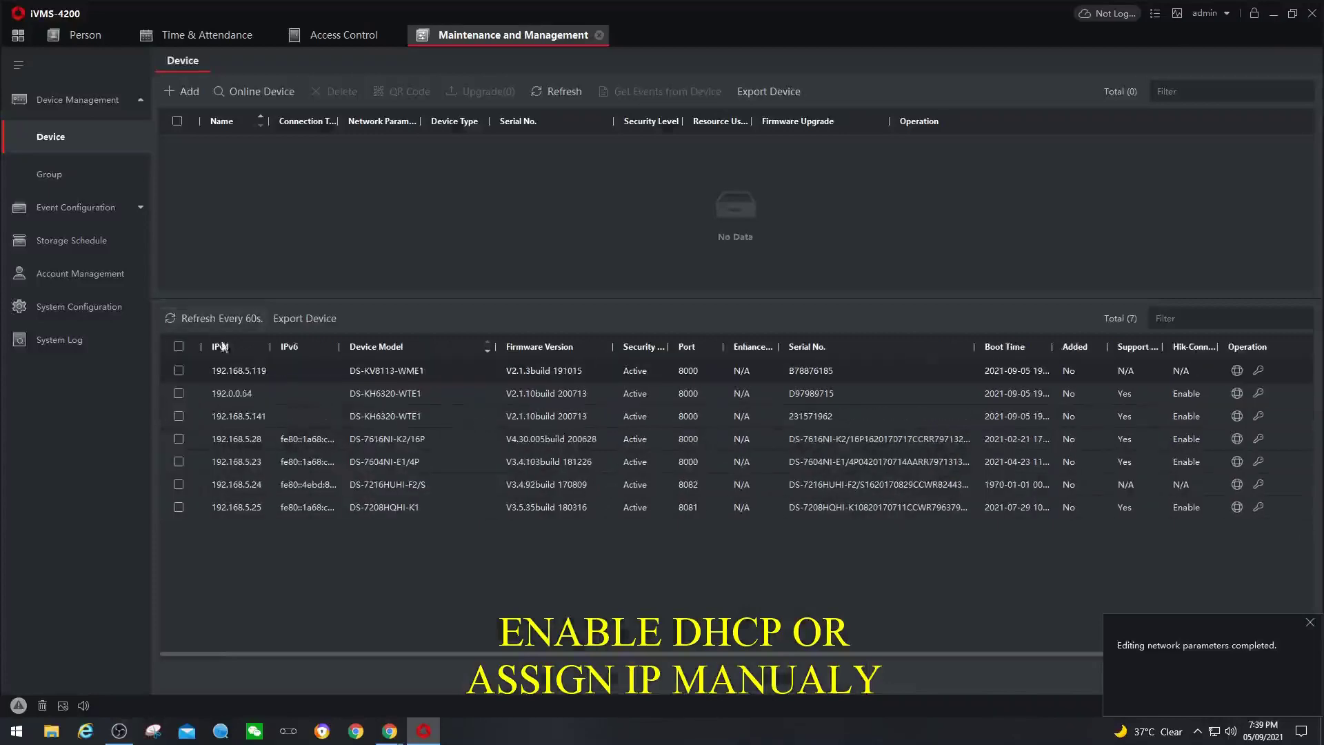
- Switch the second DS-KH6320-WTE1 indoor station to DHCP using the device password
{"action": "left_click", "coordinate": [1236, 394]}
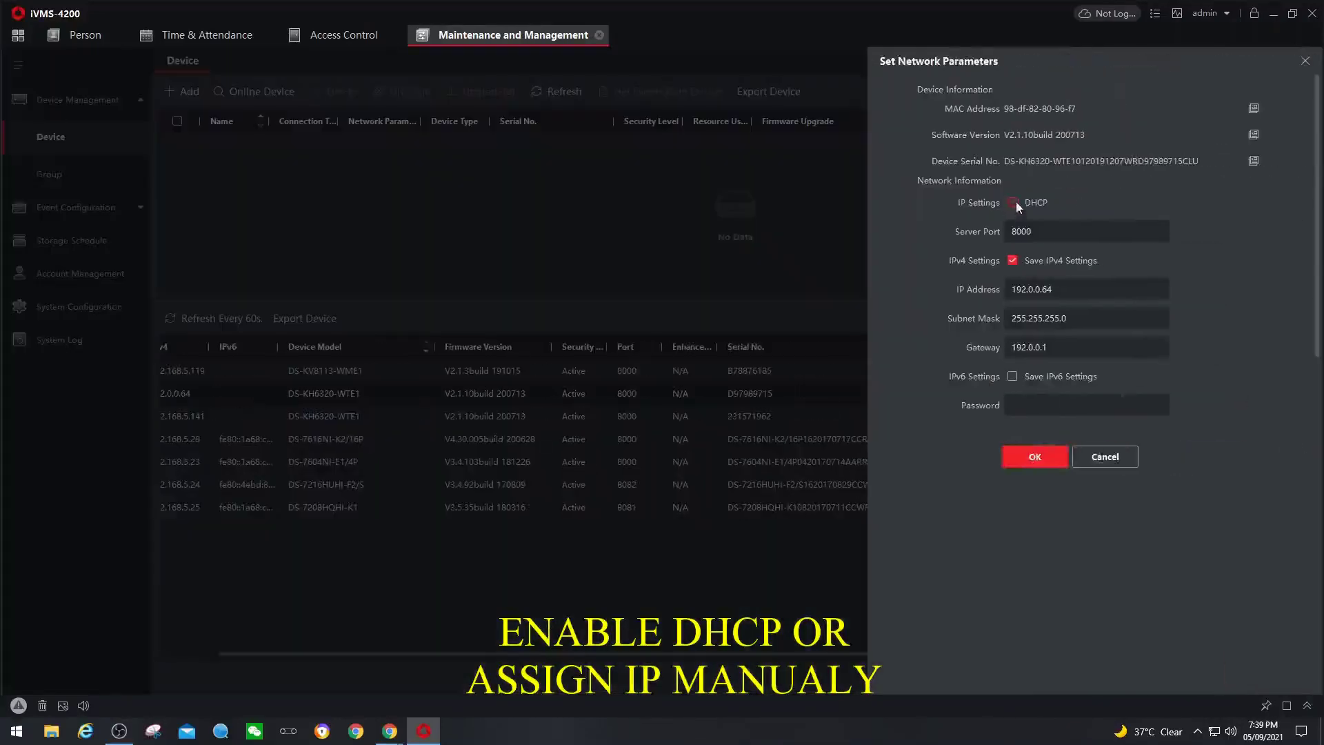
{"action": "left_click", "coordinate": [1013, 202]}
{"action": "left_click", "coordinate": [1056, 406]}
{"action": "type", "text": "12345678"}
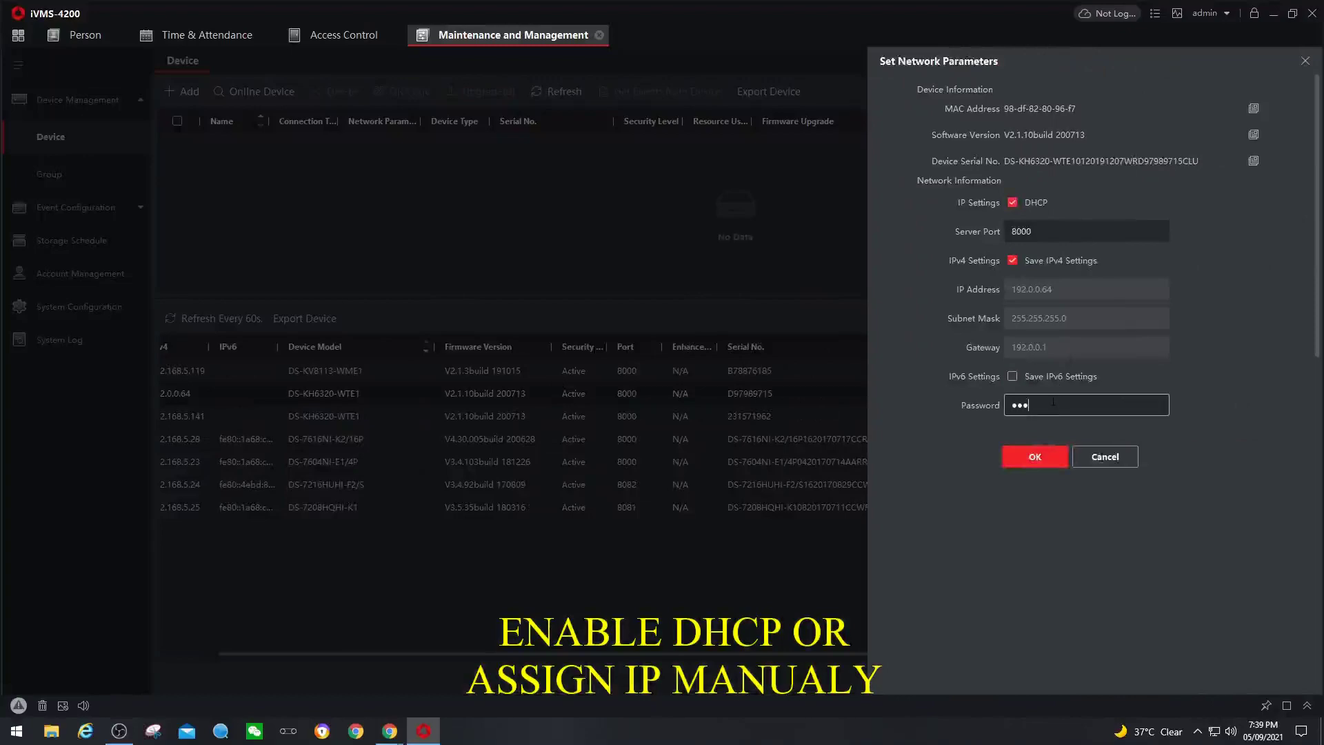
{"action": "left_click", "coordinate": [1041, 453]}
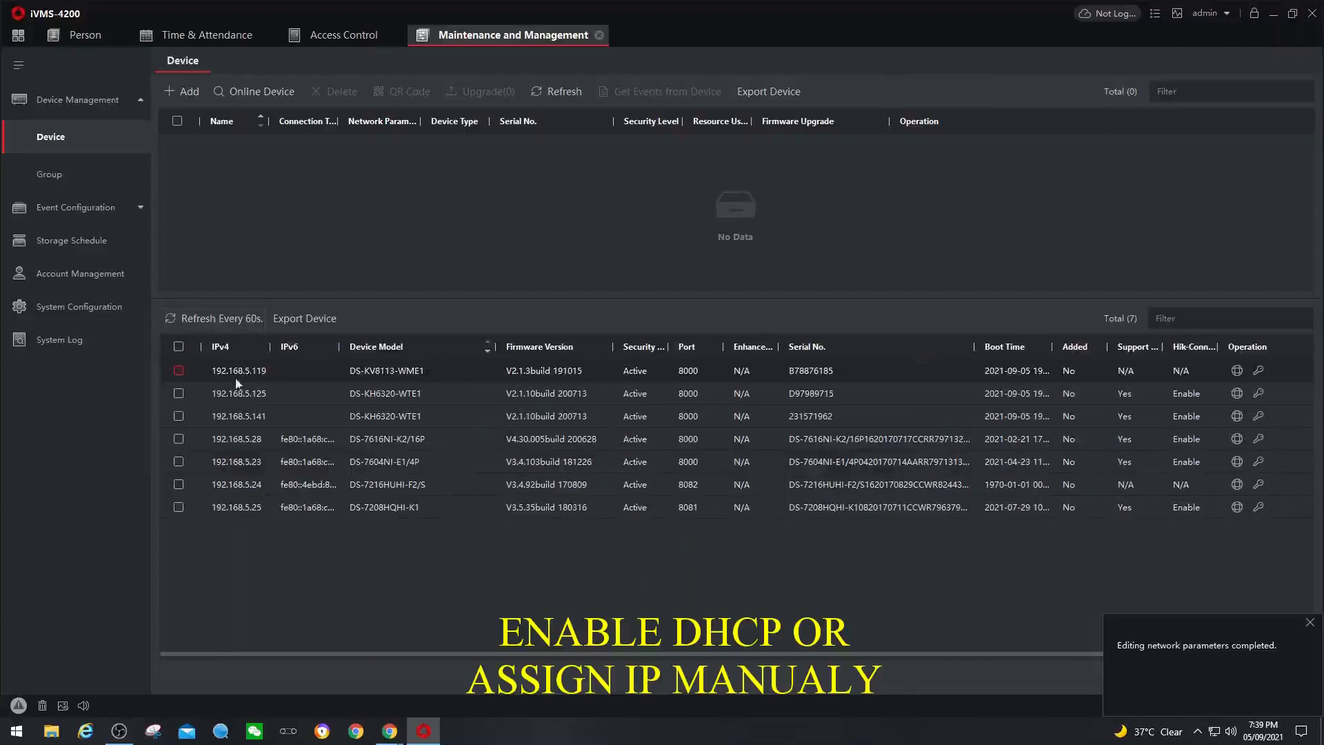
- Add devices 192.168.5.119, 192.168.5.125 and 192.168.5.141 with user name admin and the device password
{"action": "left_click", "coordinate": [177, 370]}
{"action": "left_click", "coordinate": [179, 393]}
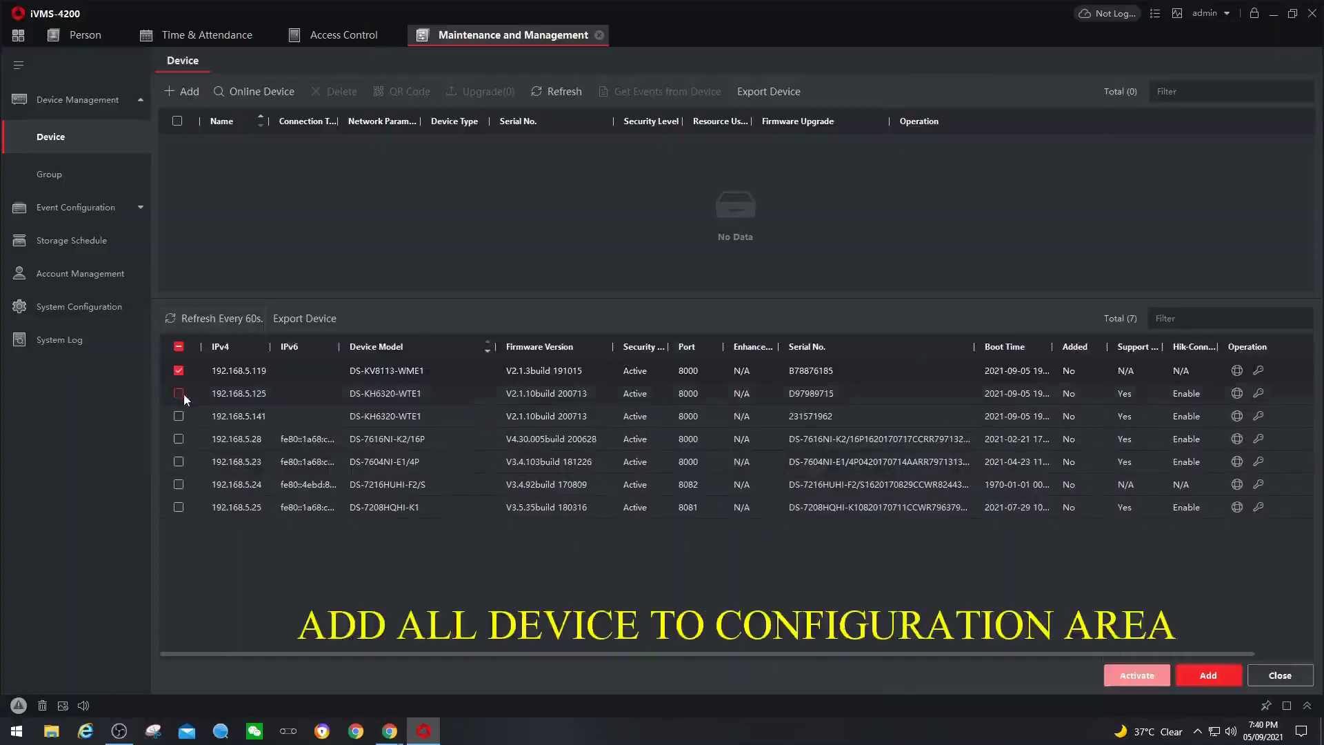
{"action": "left_click", "coordinate": [178, 416]}
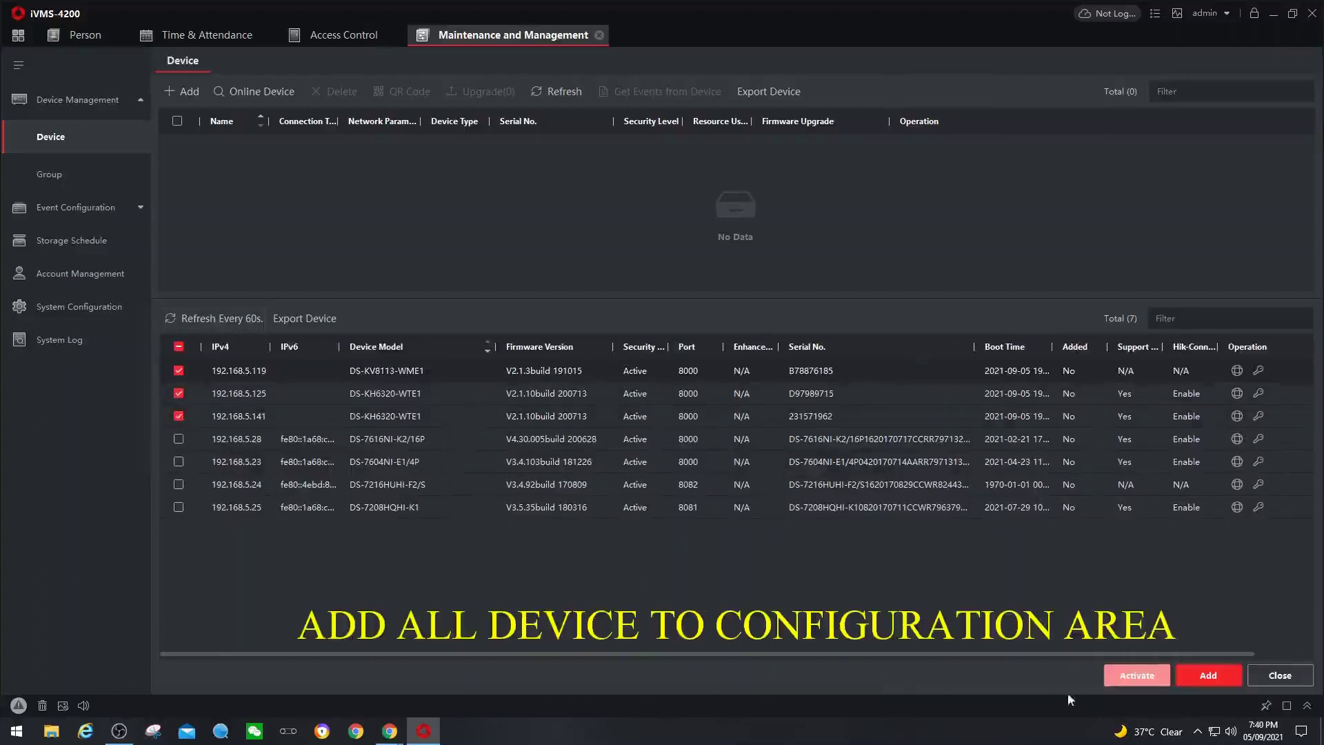
{"action": "left_click", "coordinate": [1208, 675]}
{"action": "left_click", "coordinate": [709, 275]}
{"action": "type", "text": "admin"}
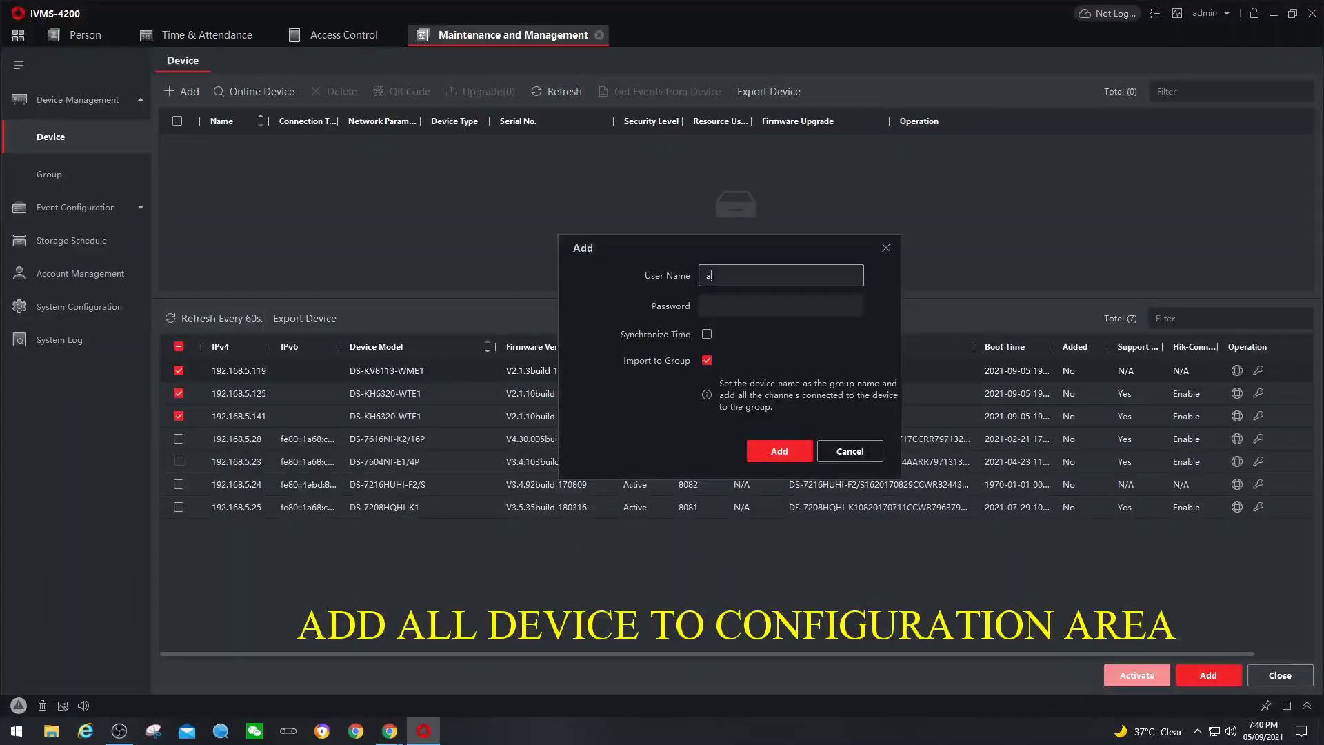
{"action": "key", "text": "Tab"}
{"action": "type", "text": "*******"}
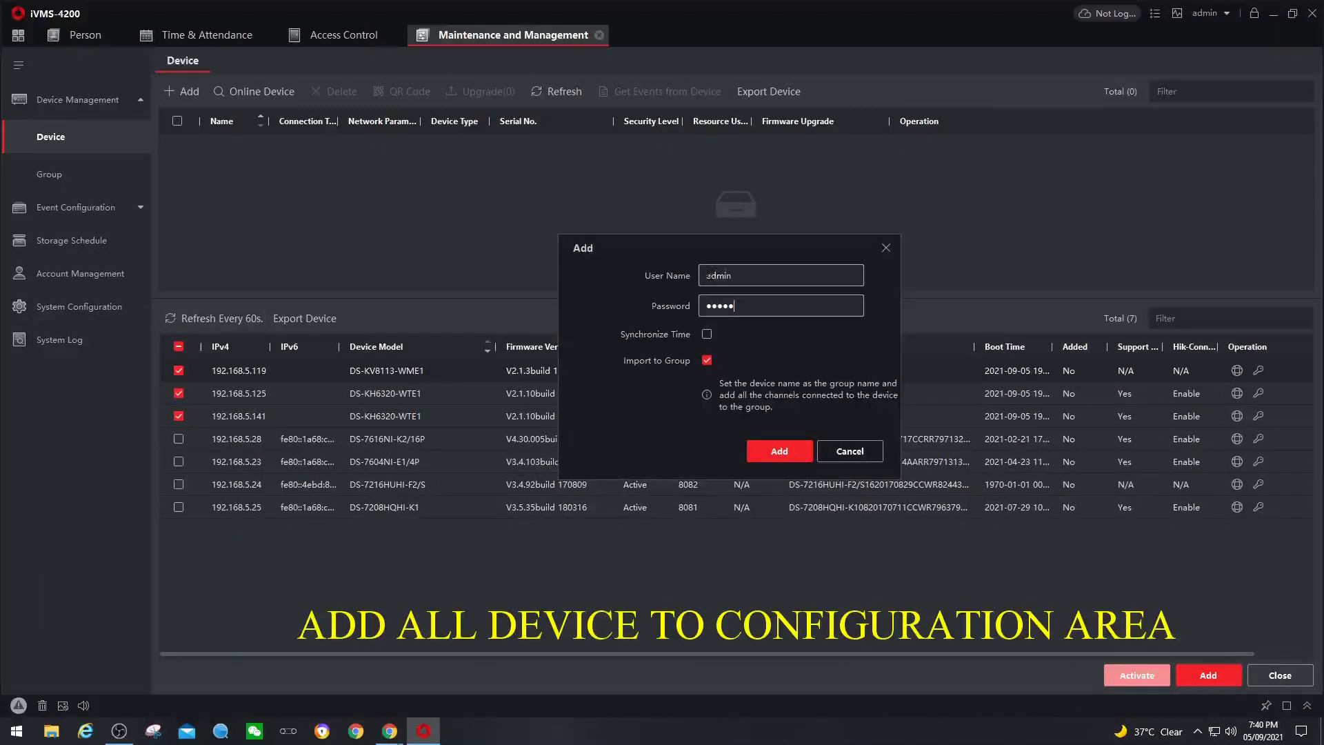
{"action": "left_click", "coordinate": [778, 449]}
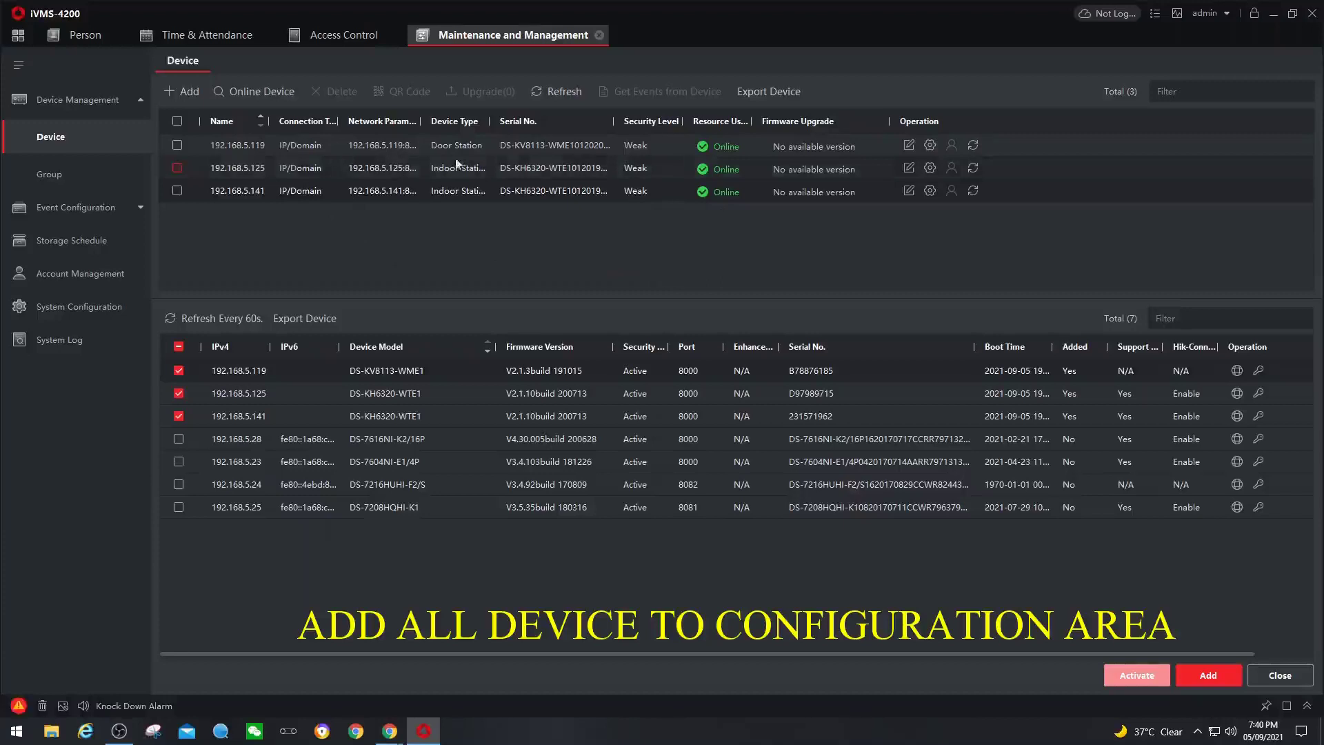
- Drag the Device Type column wider so the full door and indoor station types show
{"action": "left_click_drag", "start_coordinate": [489, 122], "coordinate": [525, 121]}
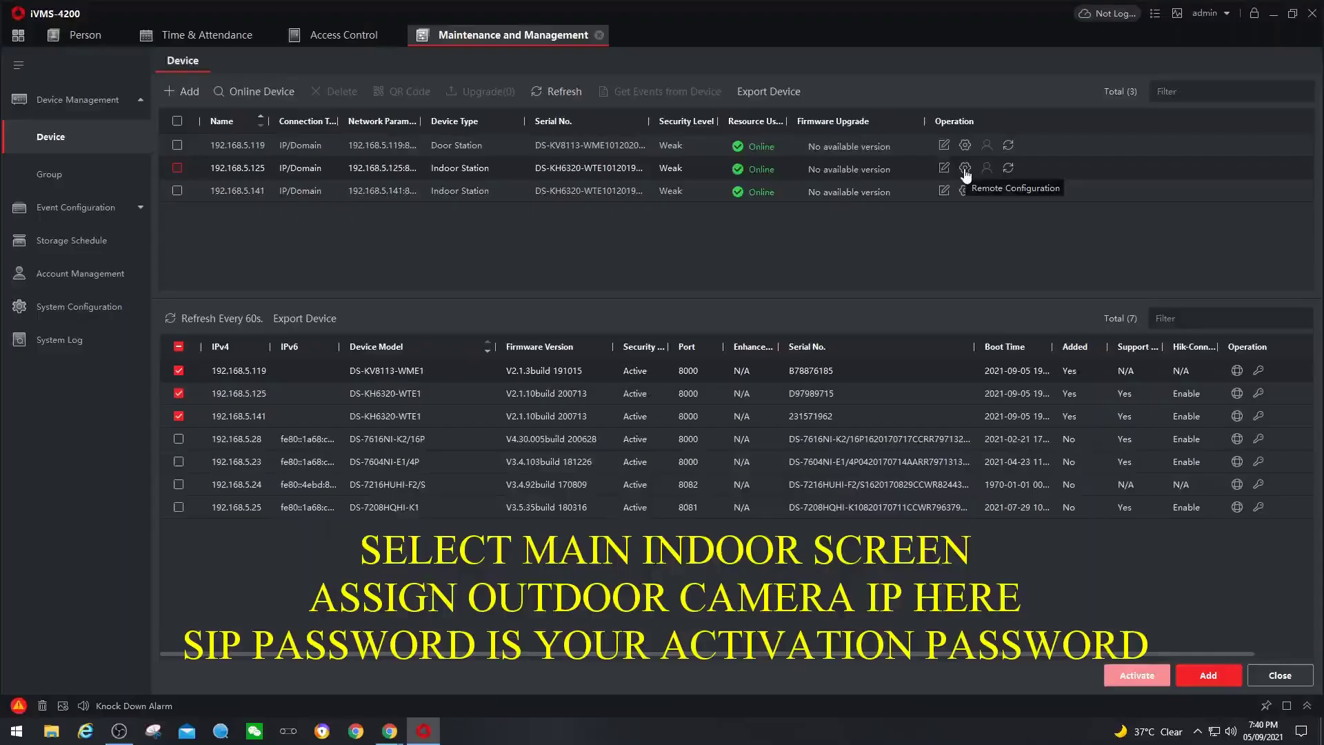
- Open Network > Group Network Settings for indoor station 192.168.5.125 and select the 192.0.0.65 Door Station IP
{"action": "left_click", "coordinate": [965, 167]}
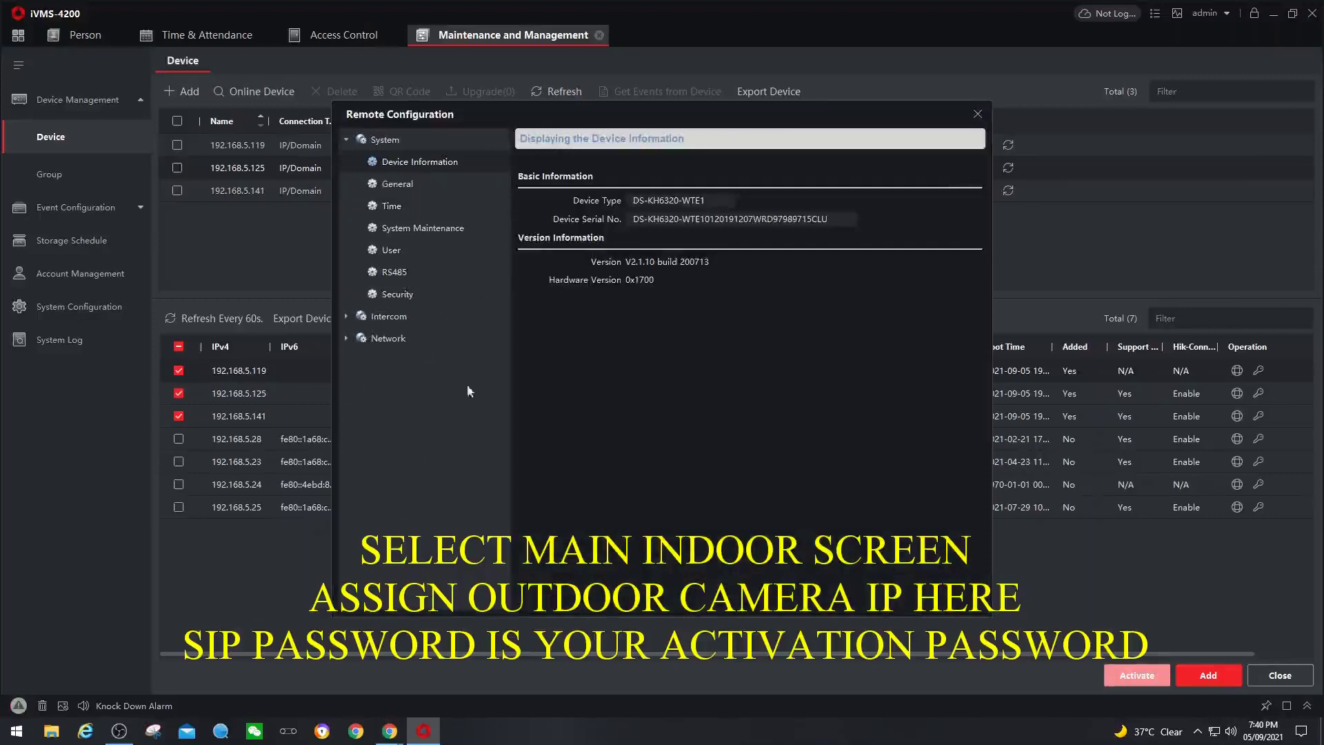
{"action": "left_click", "coordinate": [387, 339]}
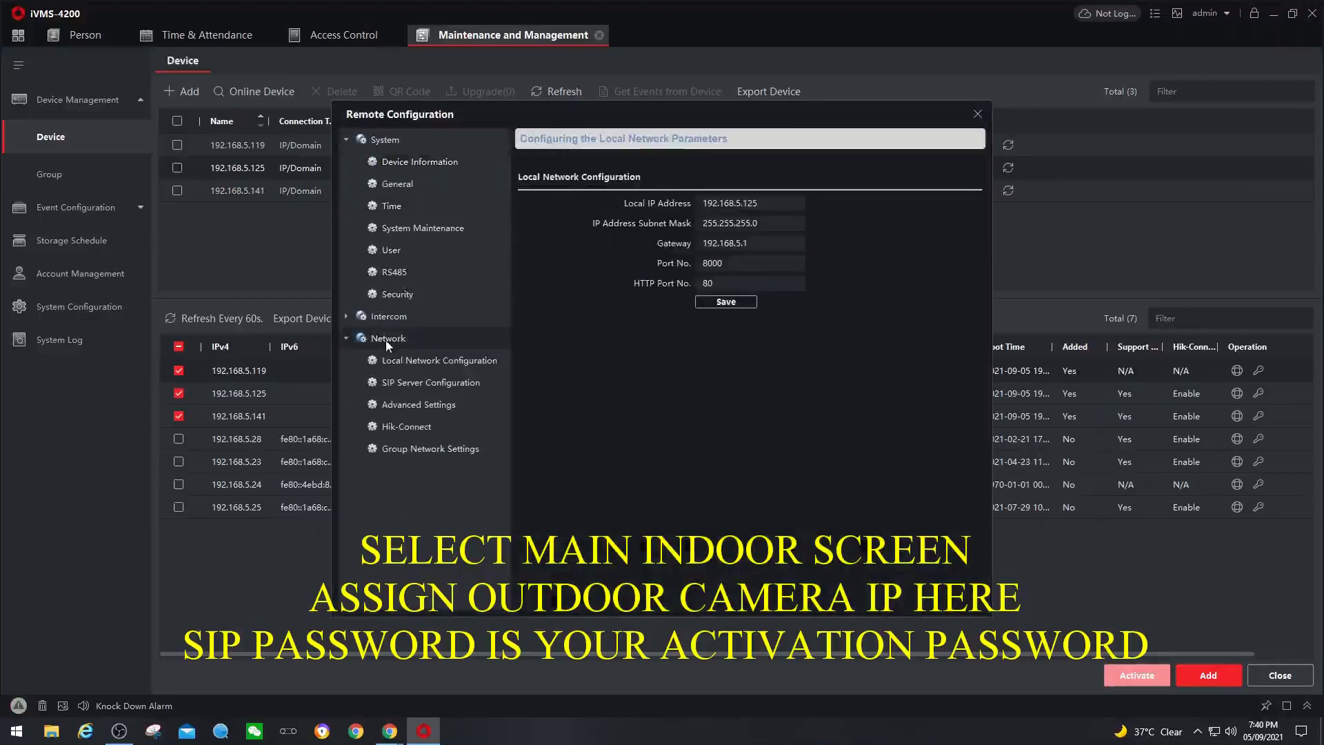
{"action": "left_click", "coordinate": [443, 449]}
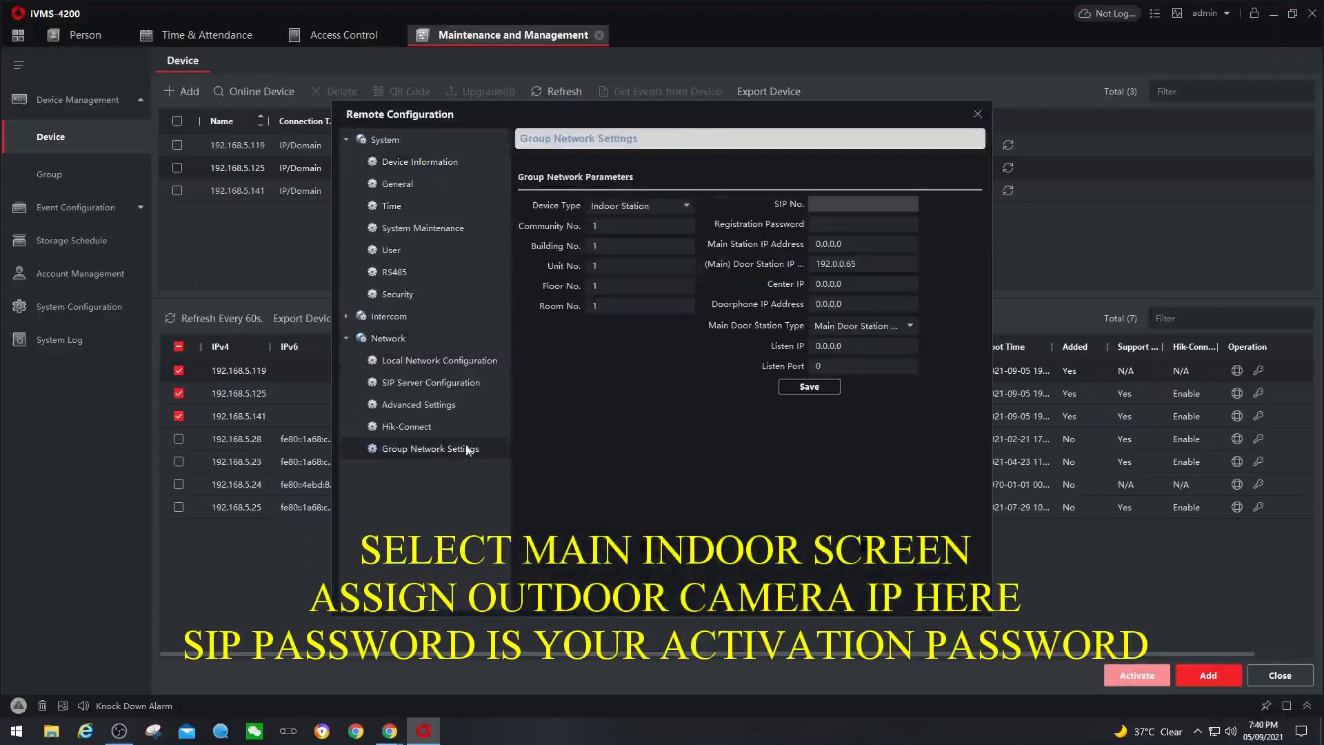
{"action": "left_click", "coordinate": [827, 225]}
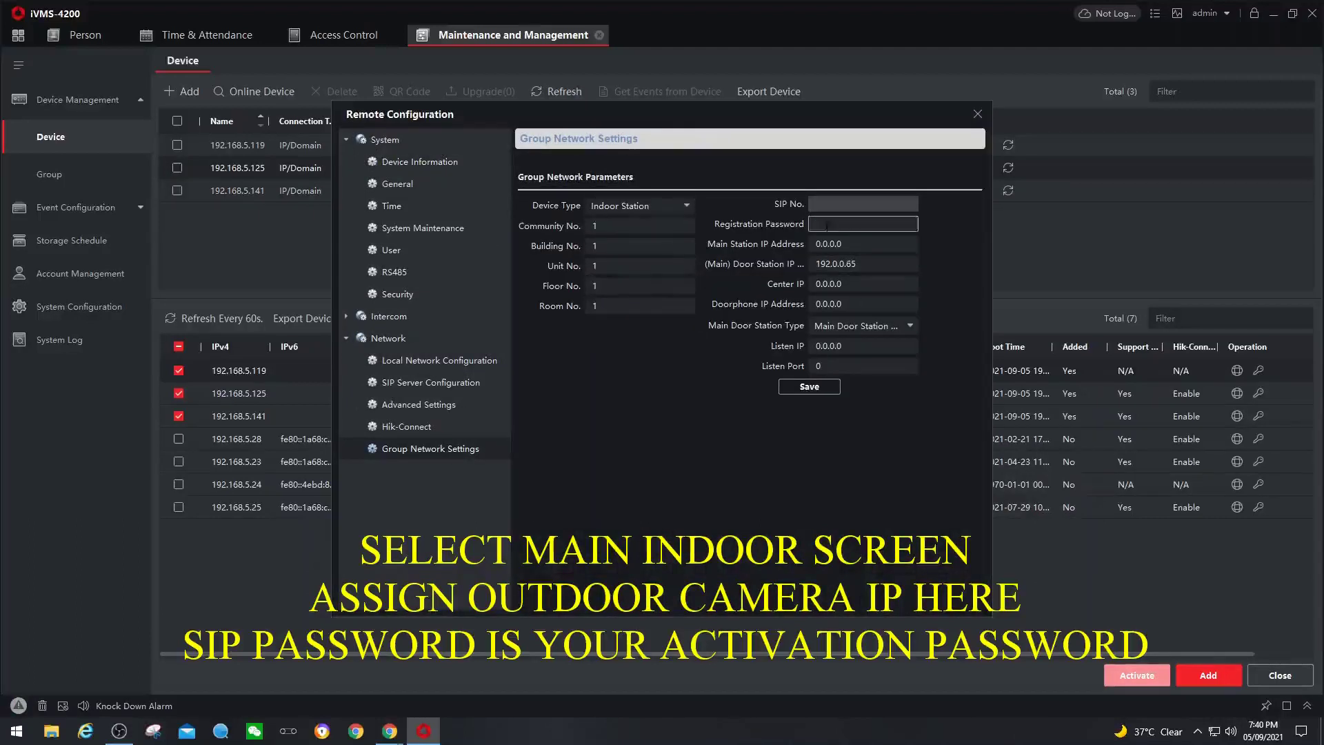
{"action": "left_click", "coordinate": [862, 264]}
{"action": "double_click", "coordinate": [864, 262]}
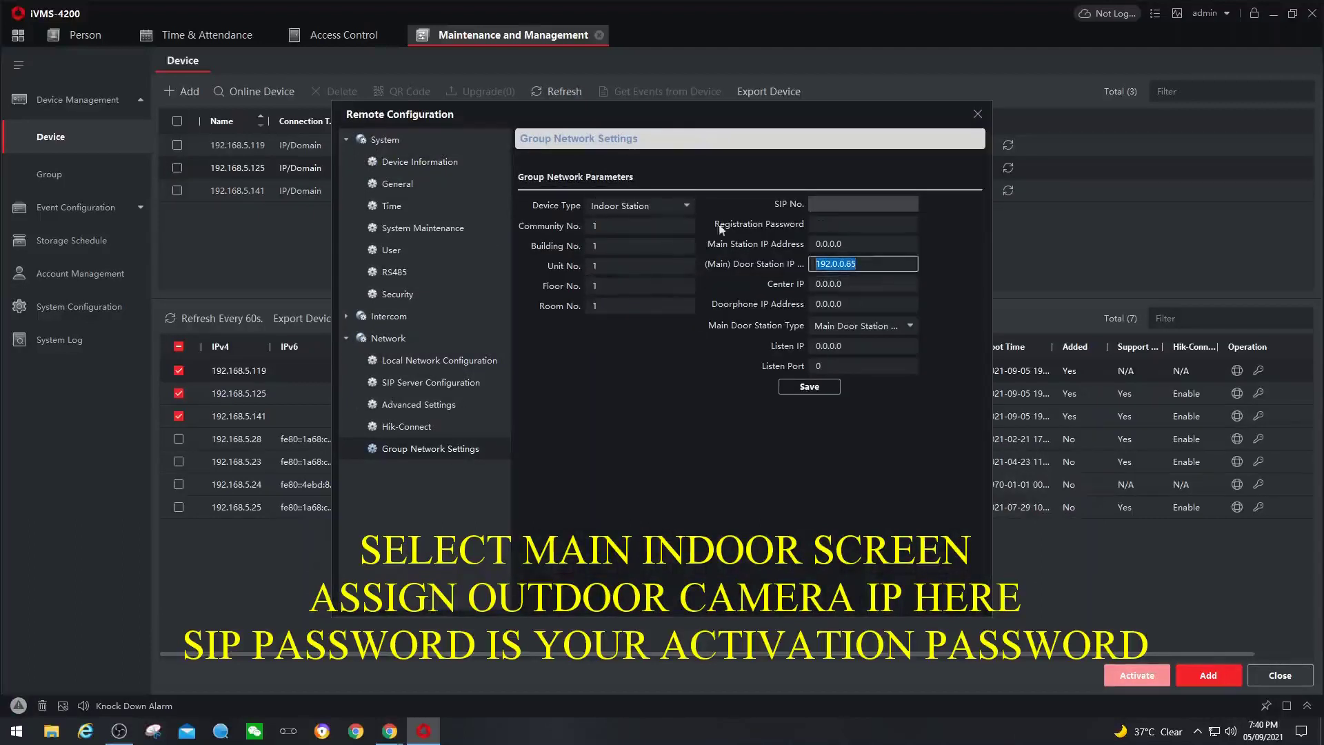
{"action": "left_click_drag", "start_coordinate": [685, 108], "coordinate": [661, 211]}
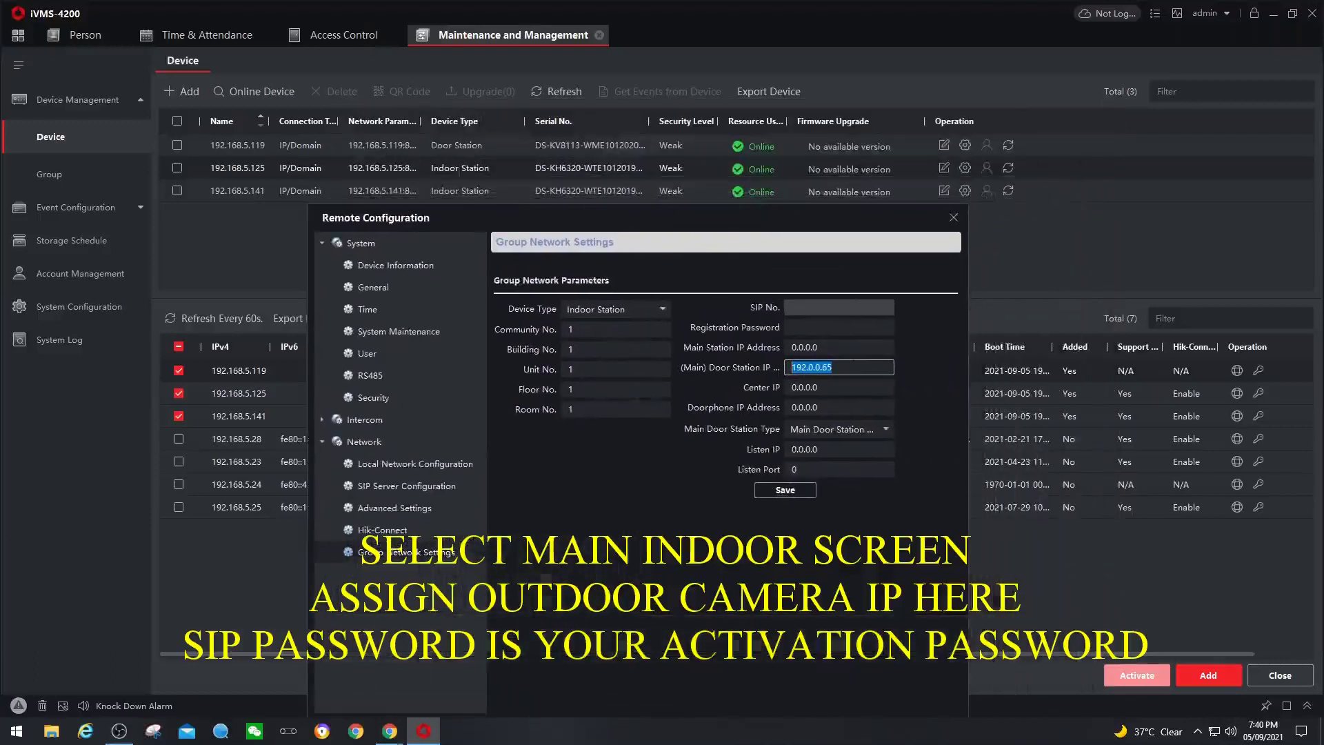
- Set Door Station IP 192.168.5.119, V-series main door station type and the registration password, then save
{"action": "type", "text": "192.1"}
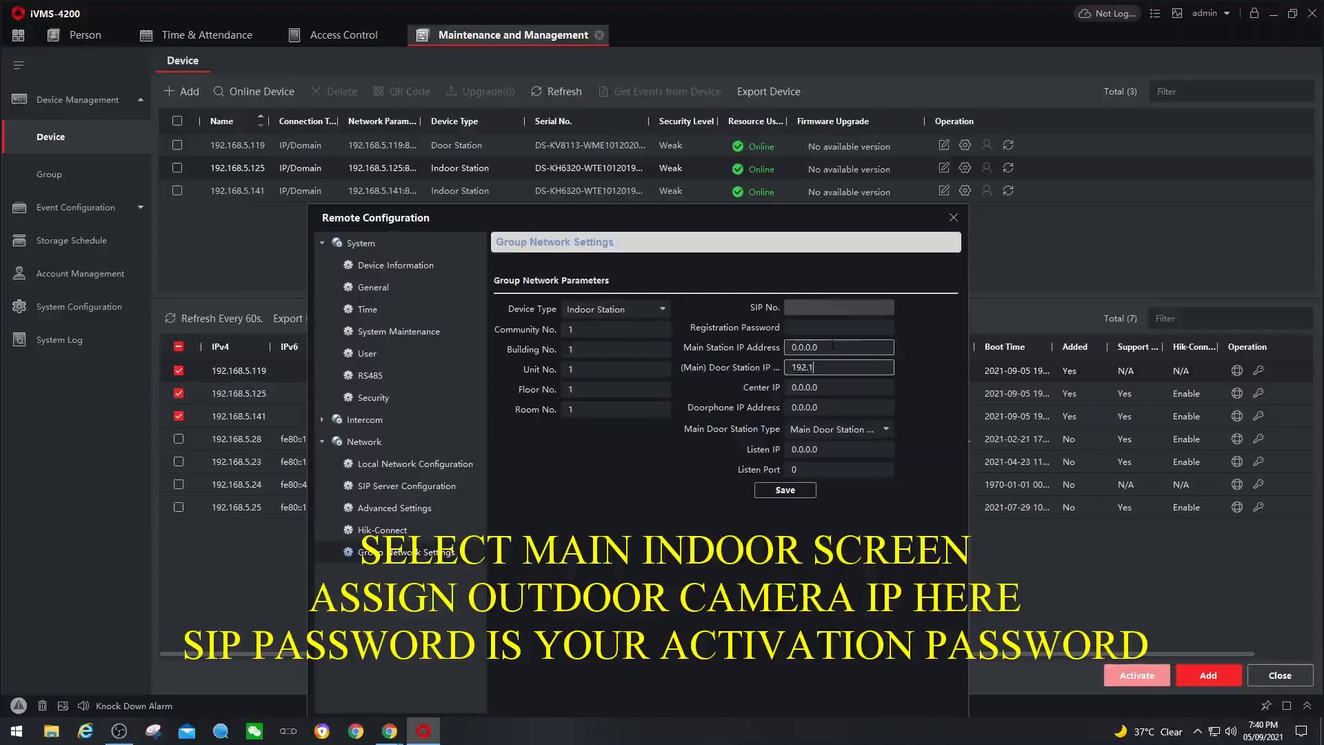
{"action": "type", "text": "68.5.119"}
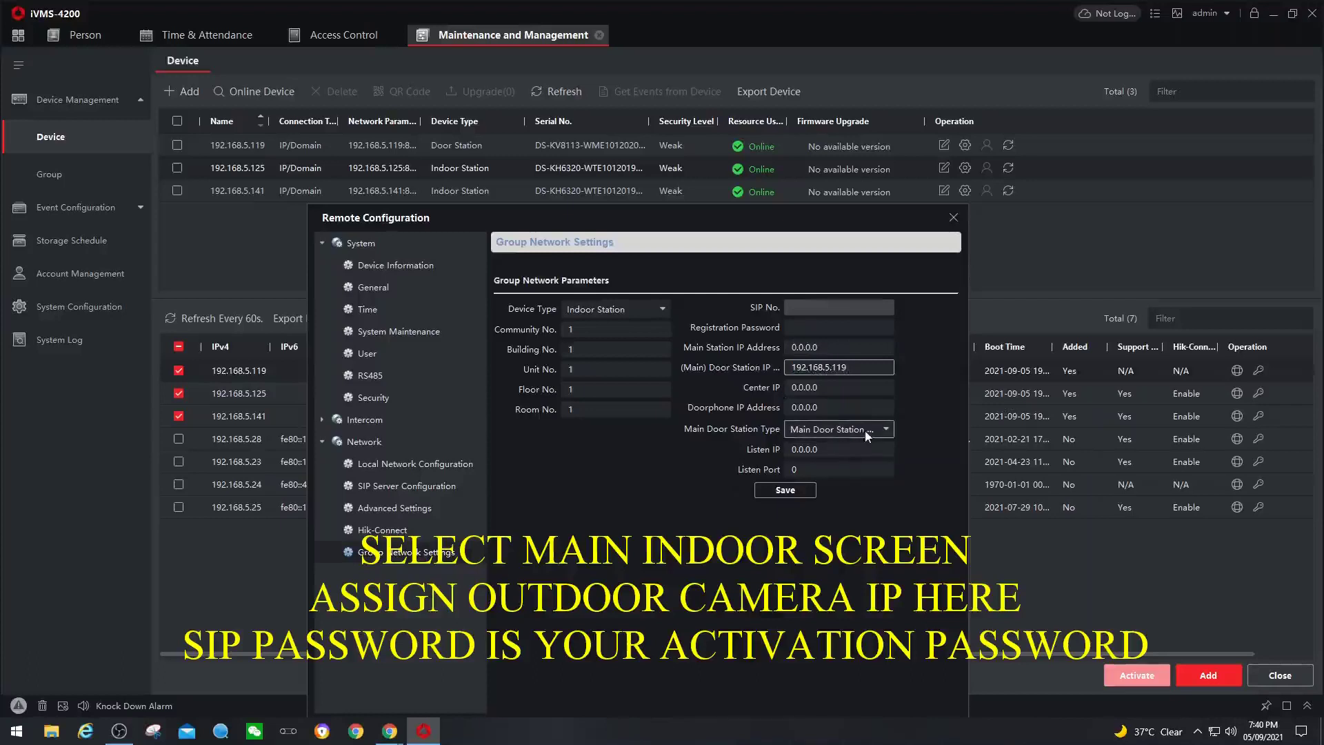
{"action": "left_click", "coordinate": [868, 436]}
{"action": "left_click", "coordinate": [842, 473]}
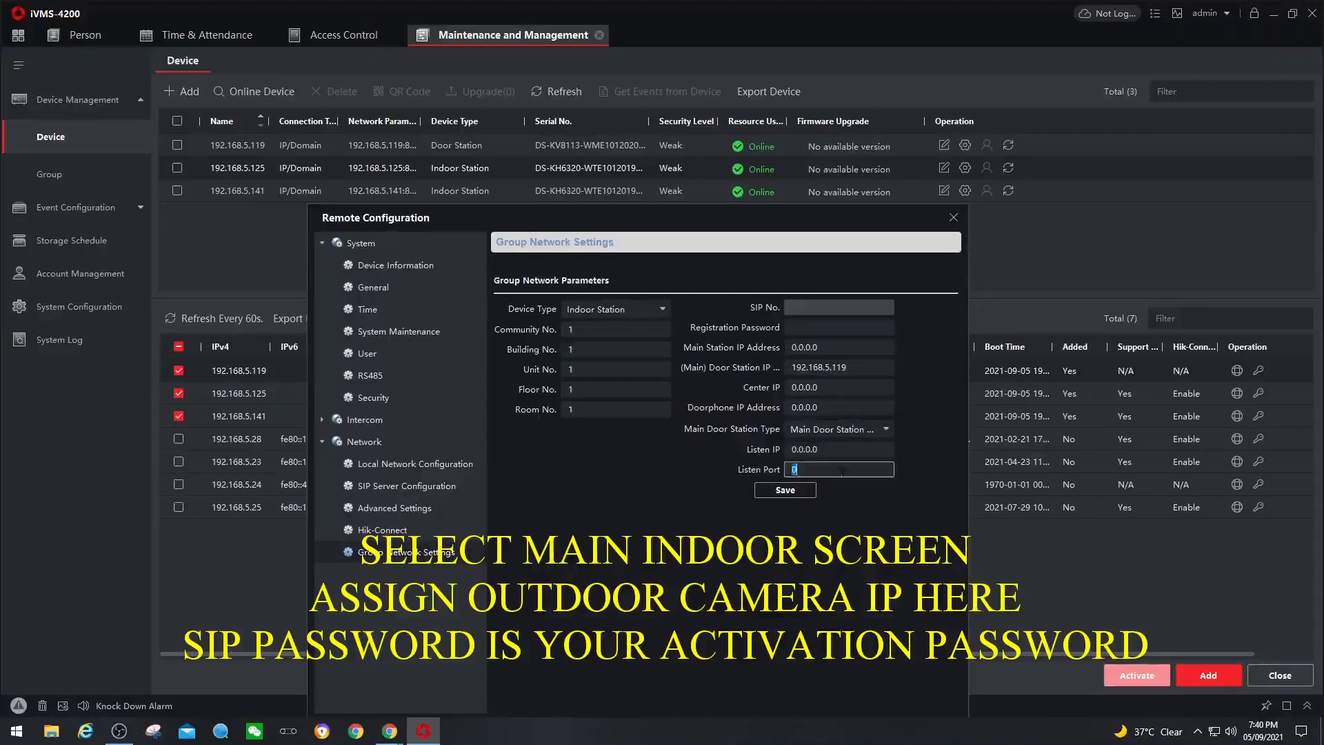
{"action": "left_click", "coordinate": [811, 327]}
{"action": "type", "text": "•••••••"}
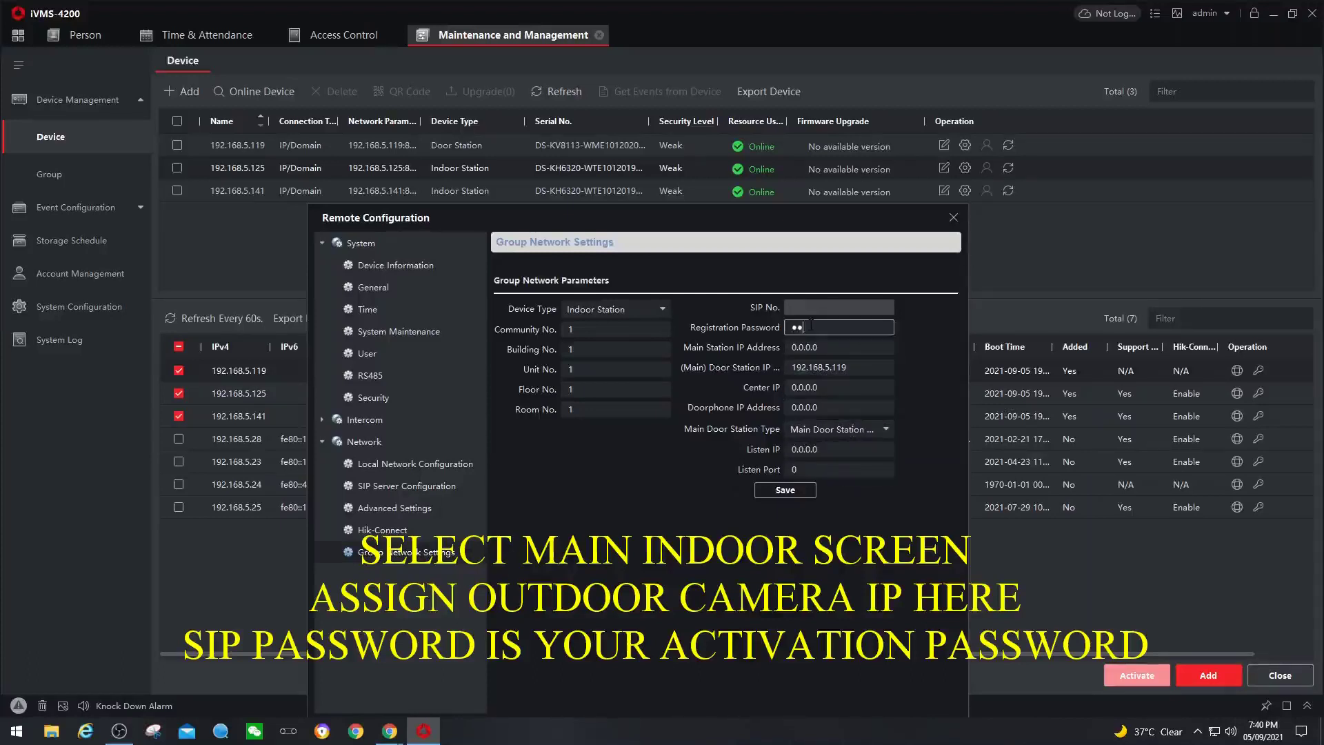
{"action": "type", "text": "•"}
{"action": "left_click", "coordinate": [789, 490]}
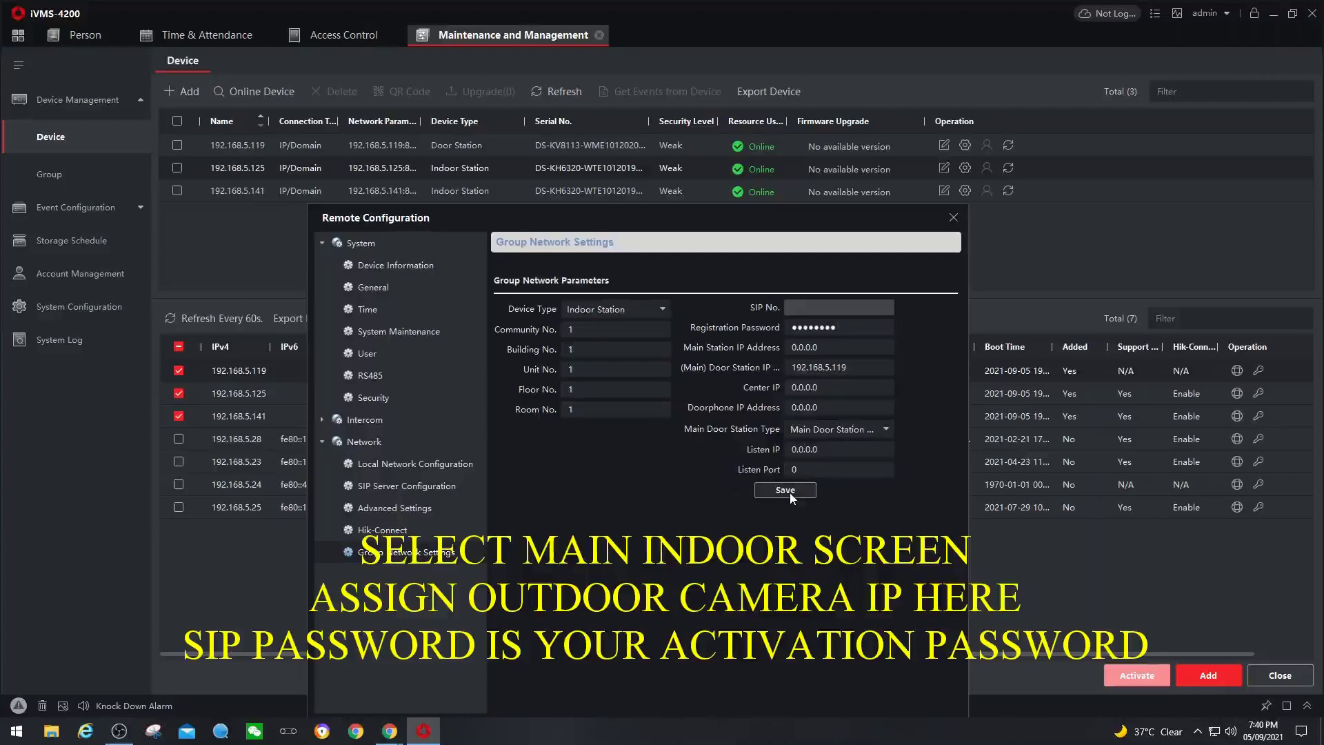
{"action": "left_click_drag", "start_coordinate": [763, 225], "coordinate": [770, 171]}
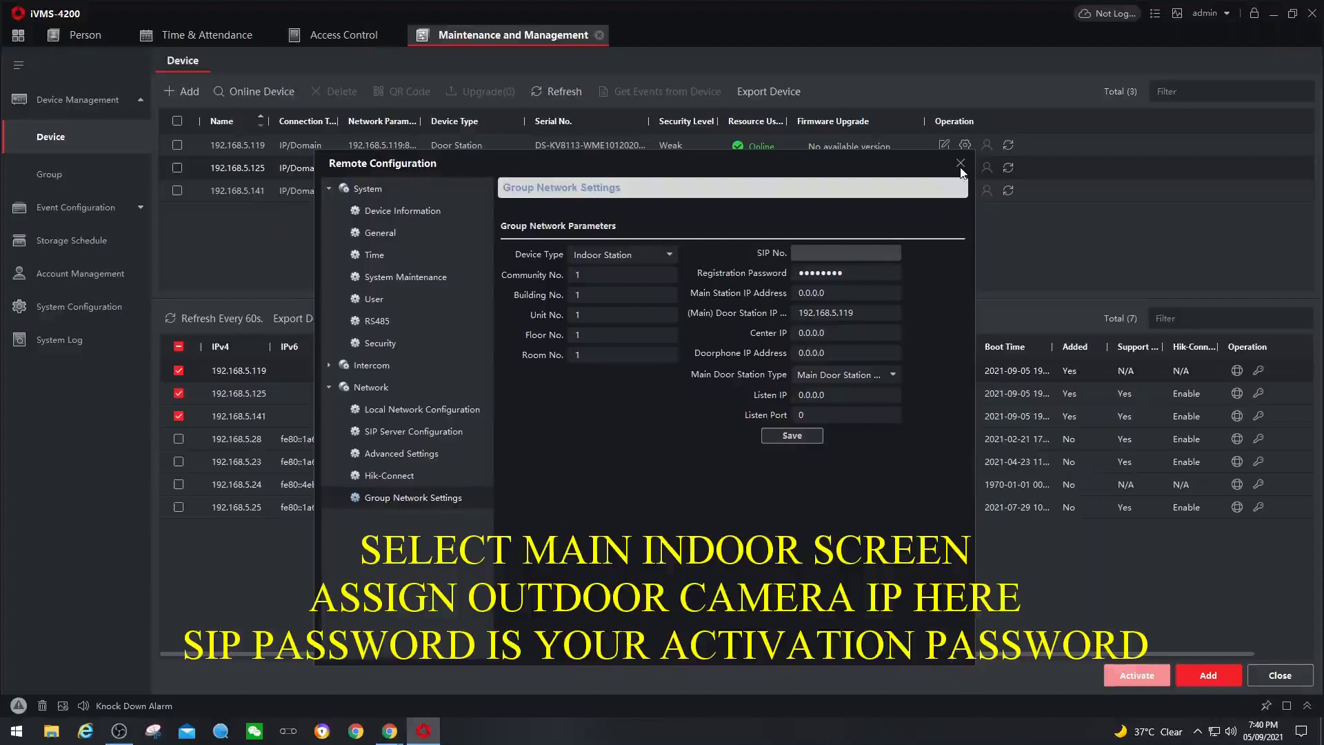
{"action": "left_click", "coordinate": [960, 164]}
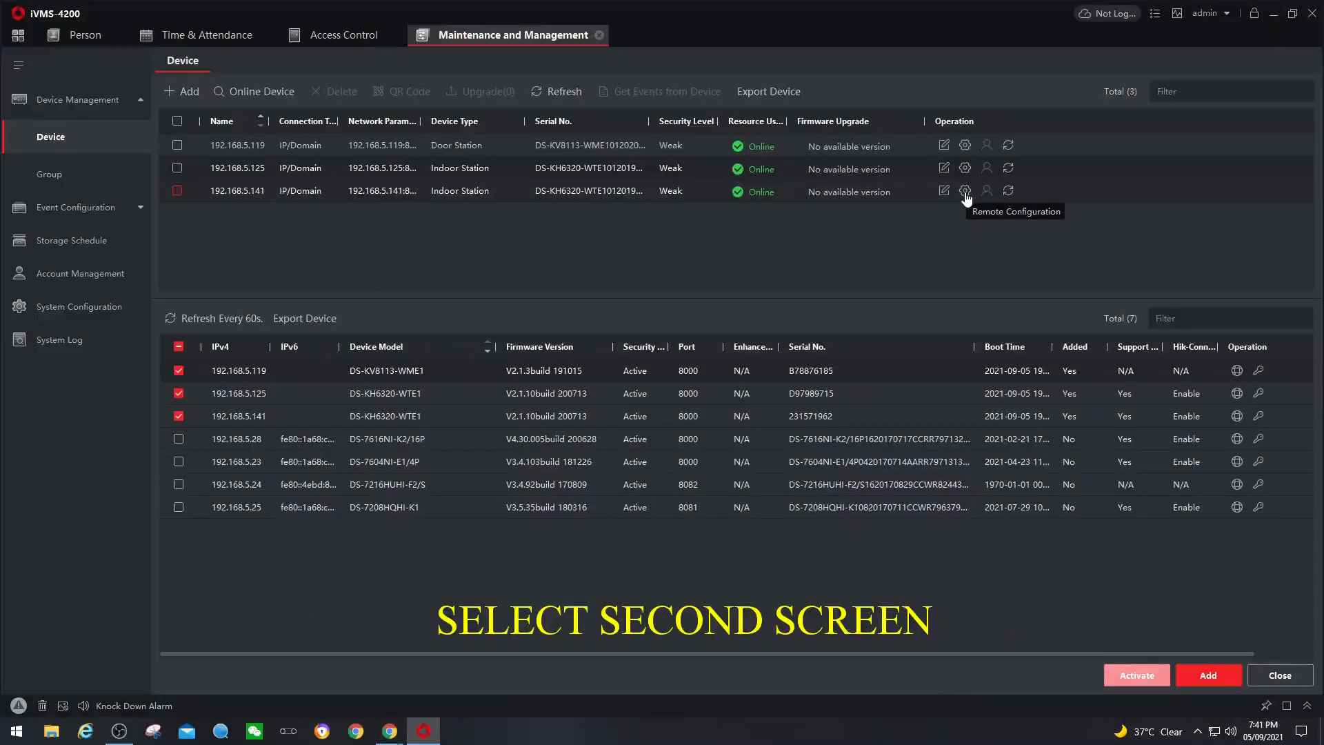
- Open the Group Network Settings of the second screen at 192.168.5.141
{"action": "left_click", "coordinate": [965, 191]}
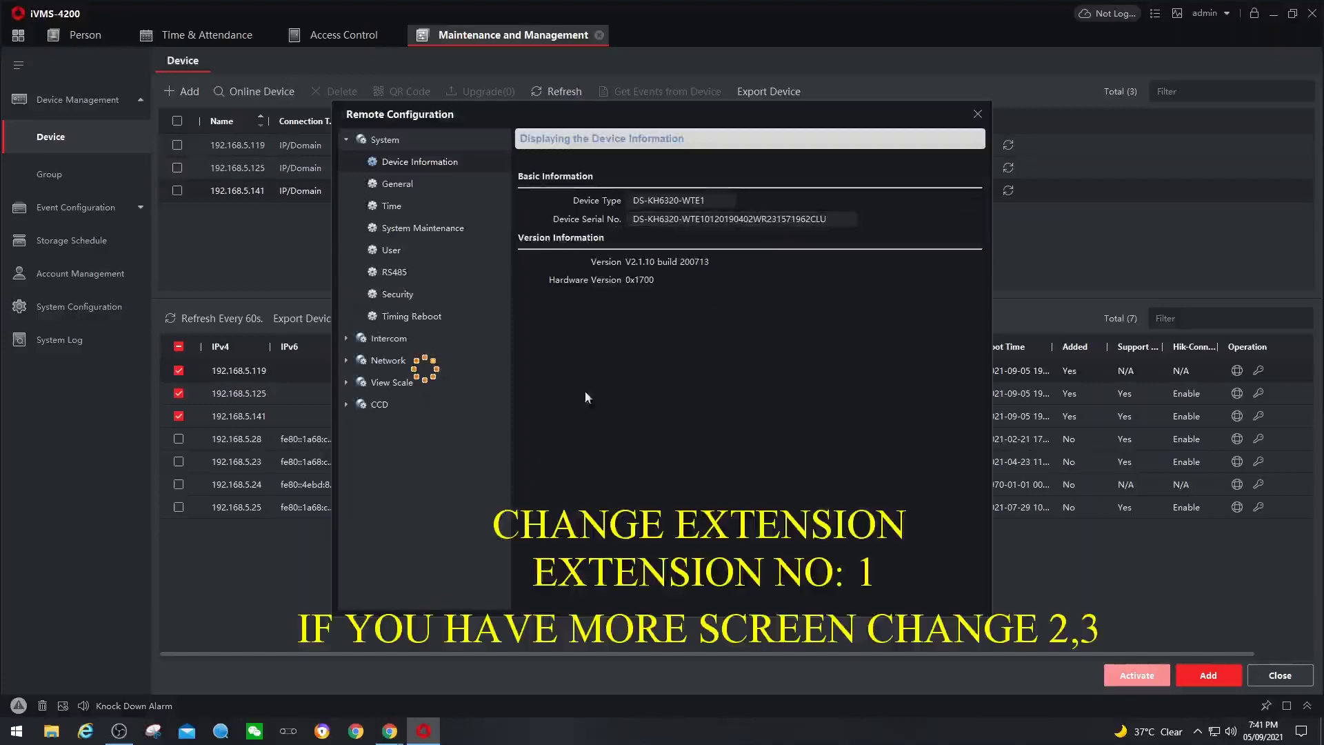
{"action": "left_click", "coordinate": [386, 338]}
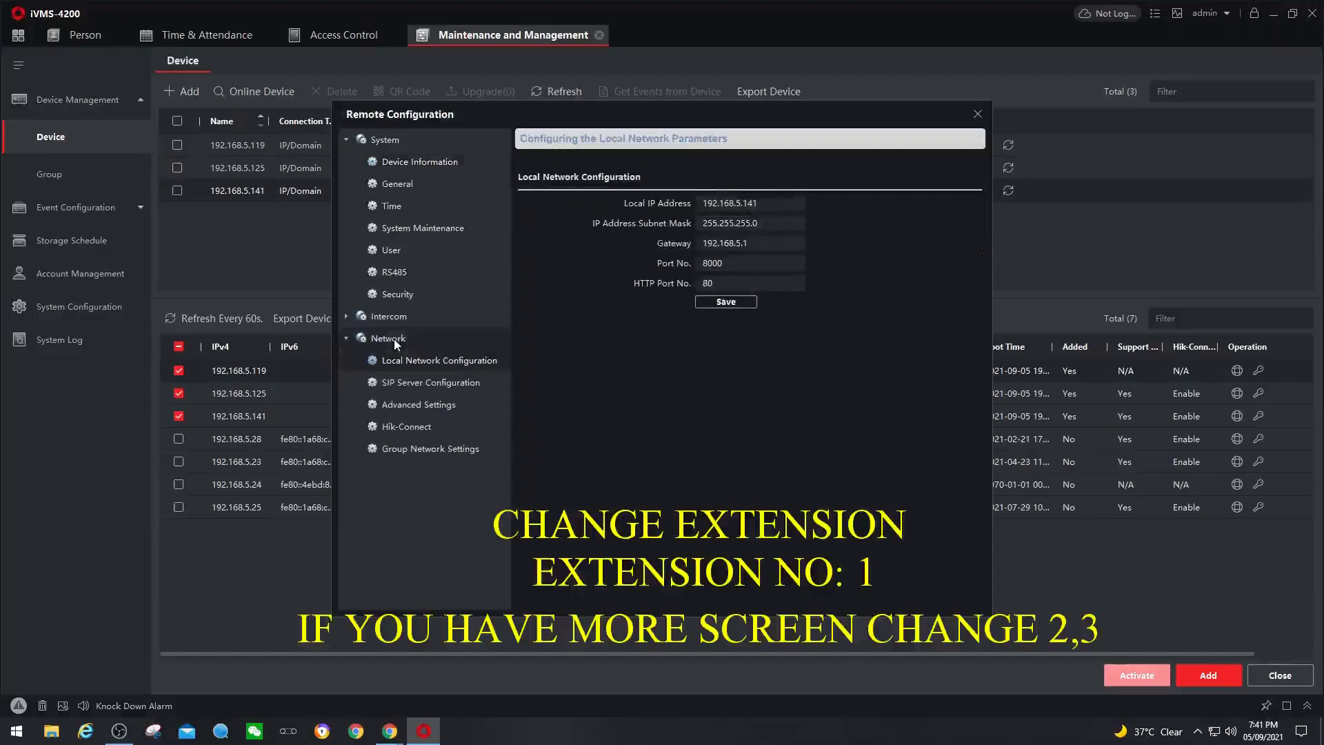
{"action": "left_click", "coordinate": [449, 450]}
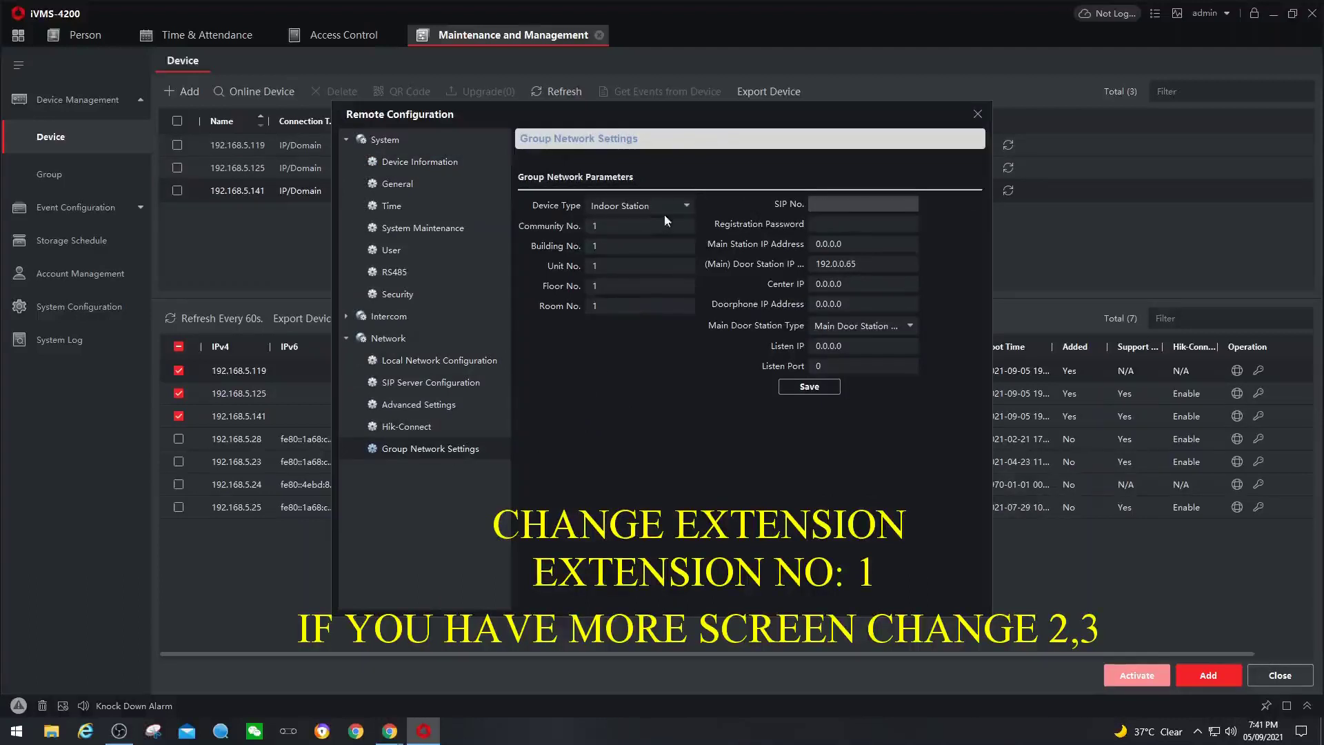
- Set Device Type to Indoor Extension with extension number 1, save, and reload the group settings page
{"action": "left_click", "coordinate": [687, 206]}
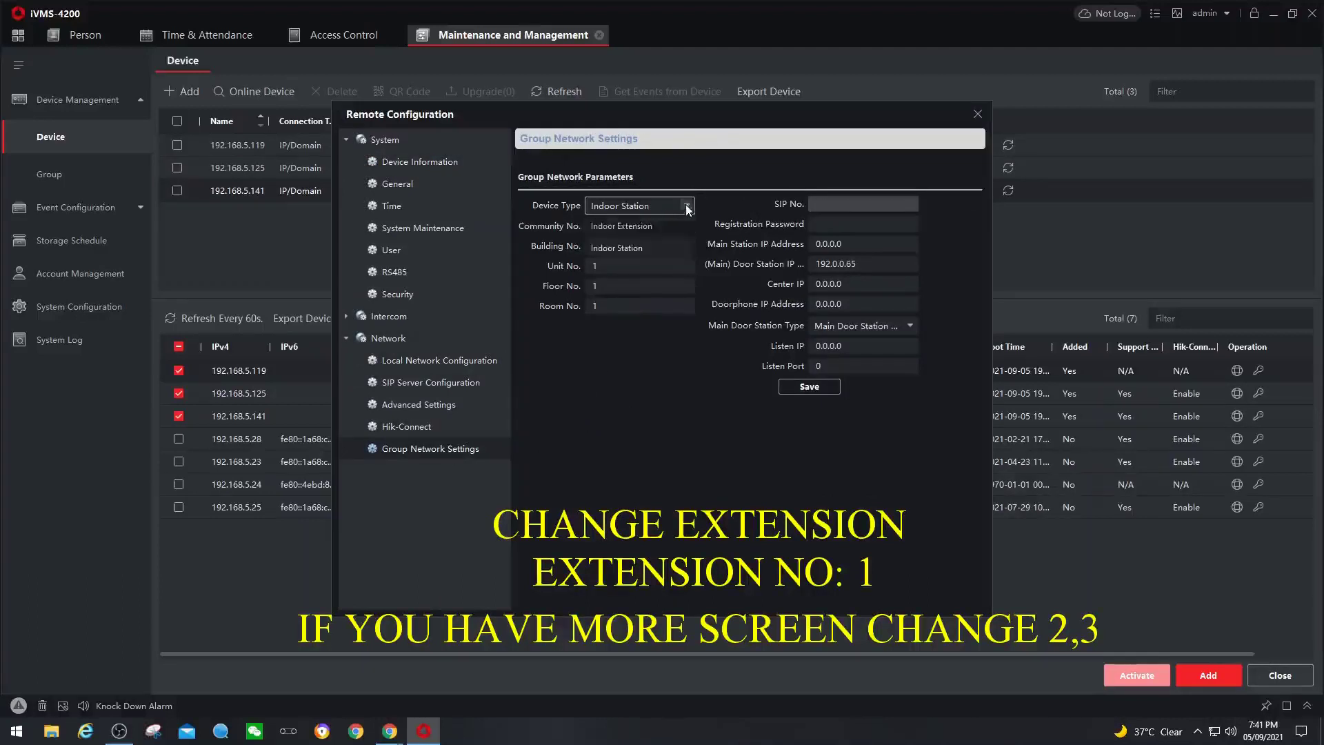
{"action": "left_click", "coordinate": [640, 227]}
{"action": "double_click", "coordinate": [640, 228]}
{"action": "type", "text": "1"}
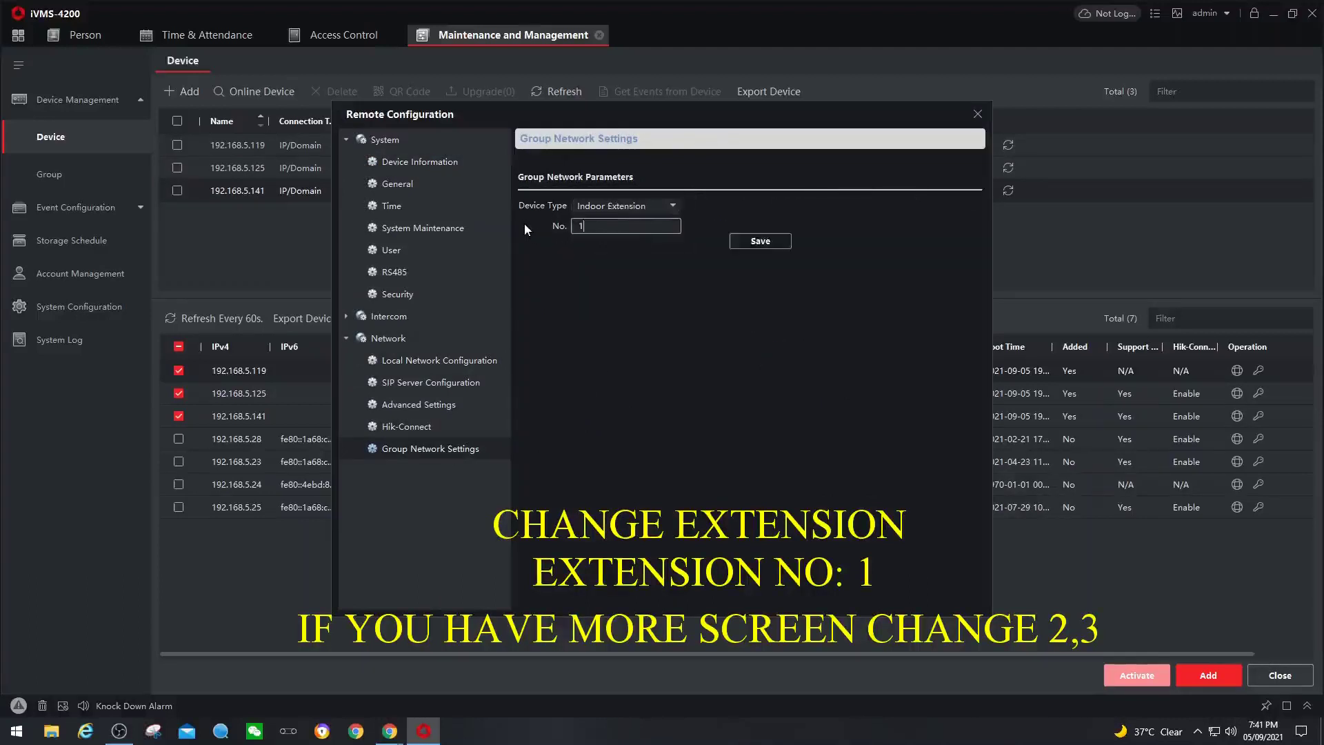
{"action": "left_click", "coordinate": [760, 243]}
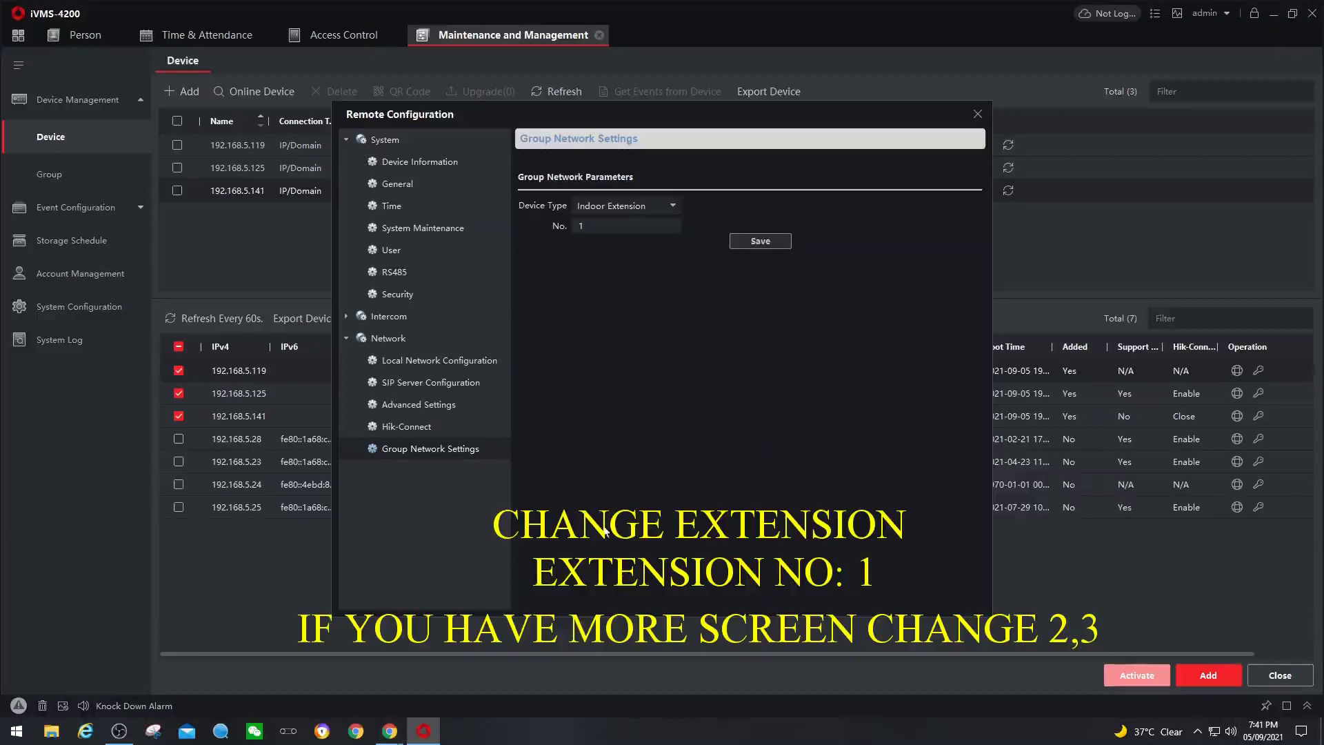
{"action": "left_click", "coordinate": [427, 425]}
{"action": "left_click", "coordinate": [430, 448]}
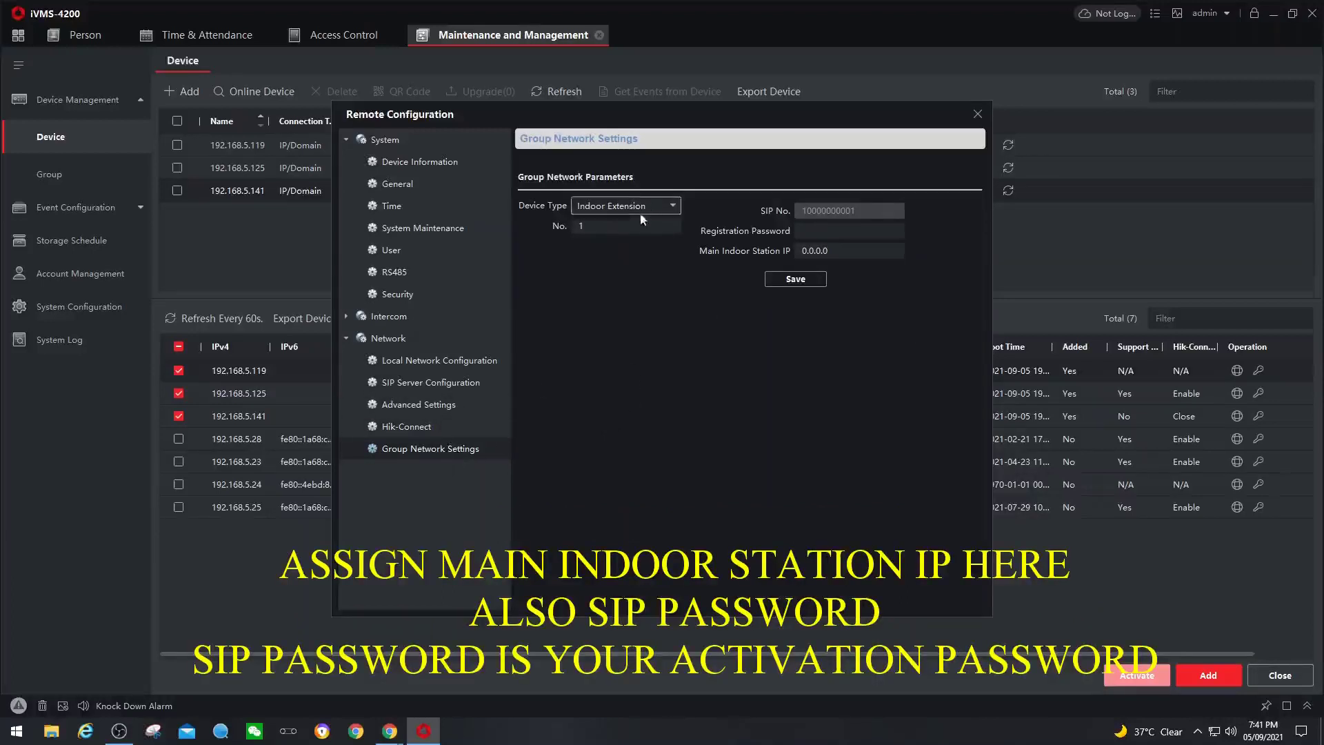
- Enter Main Indoor Station IP 192.168.5.125 and the registration password, save, and close the configuration
{"action": "left_click", "coordinate": [812, 231]}
{"action": "key", "text": "Tab"}
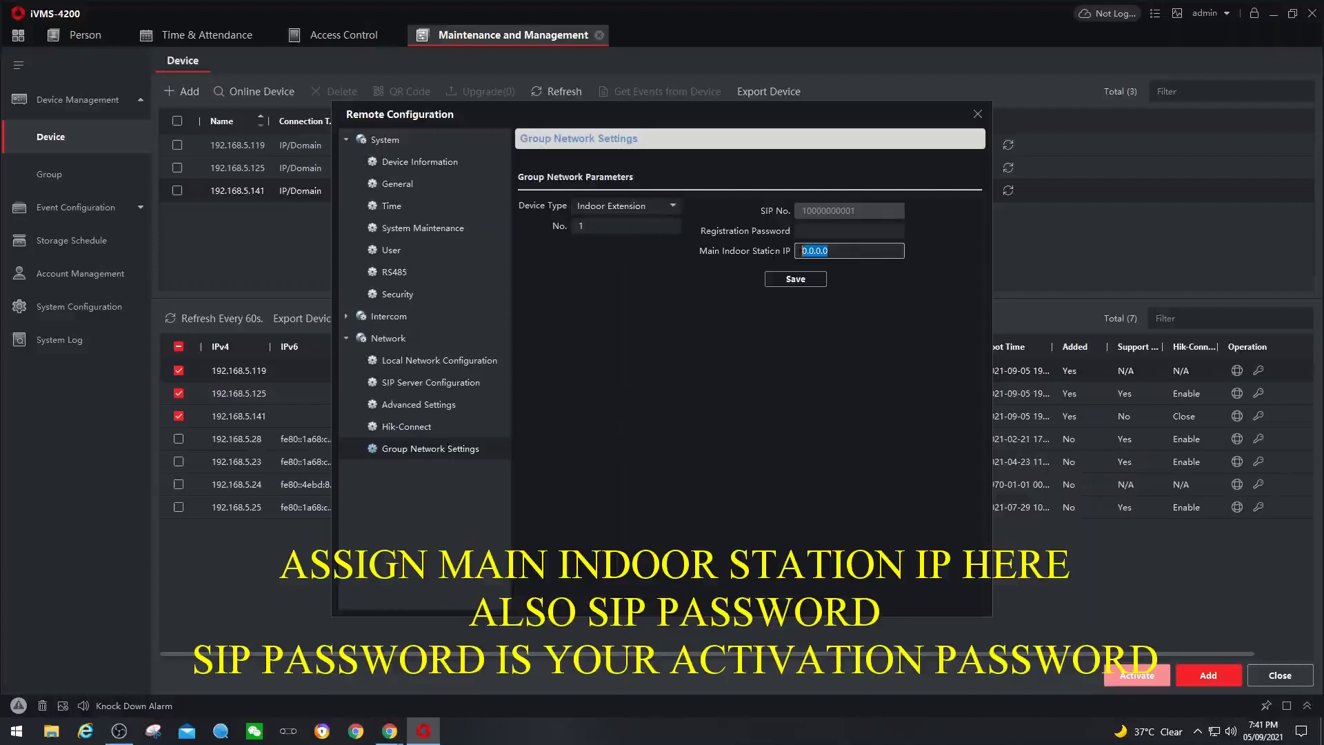
{"action": "left_click_drag", "start_coordinate": [701, 114], "coordinate": [698, 209]}
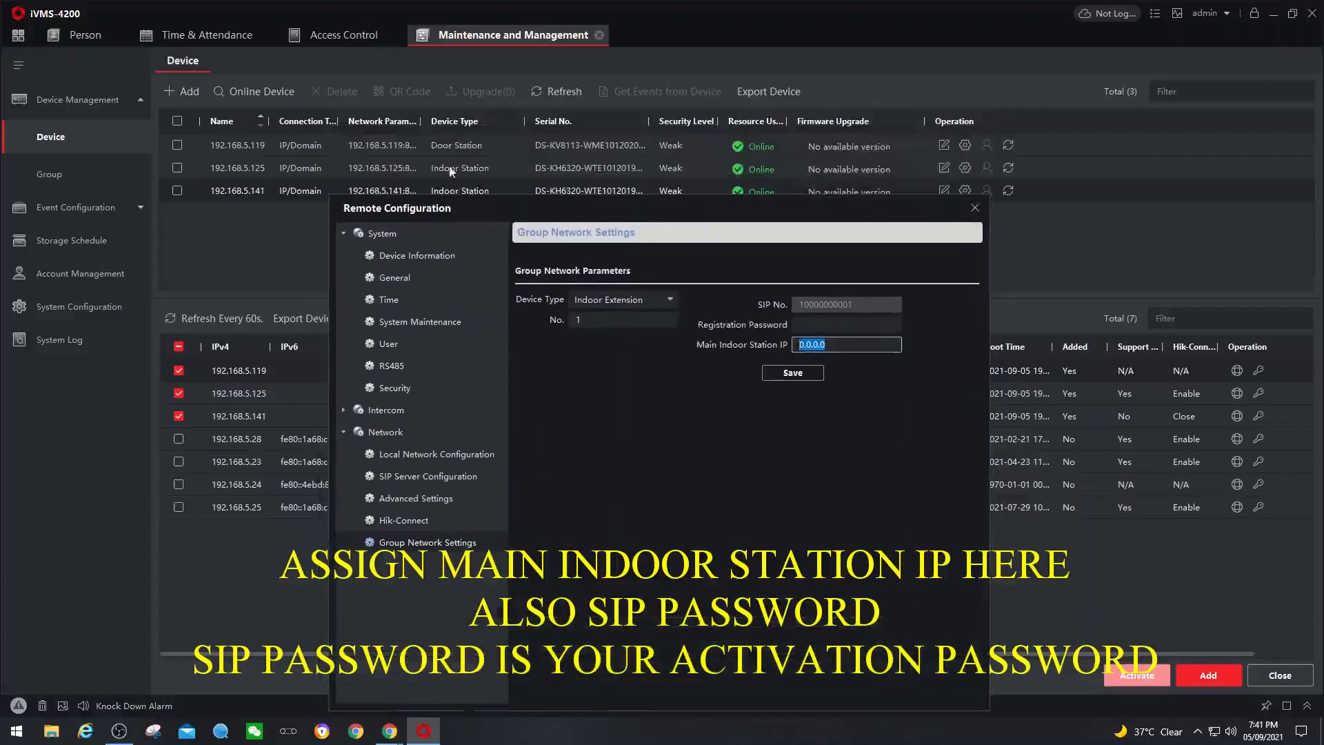
{"action": "type", "text": "192.168.5.125"}
{"action": "left_click", "coordinate": [842, 324]}
{"action": "type", "text": "••••••••"}
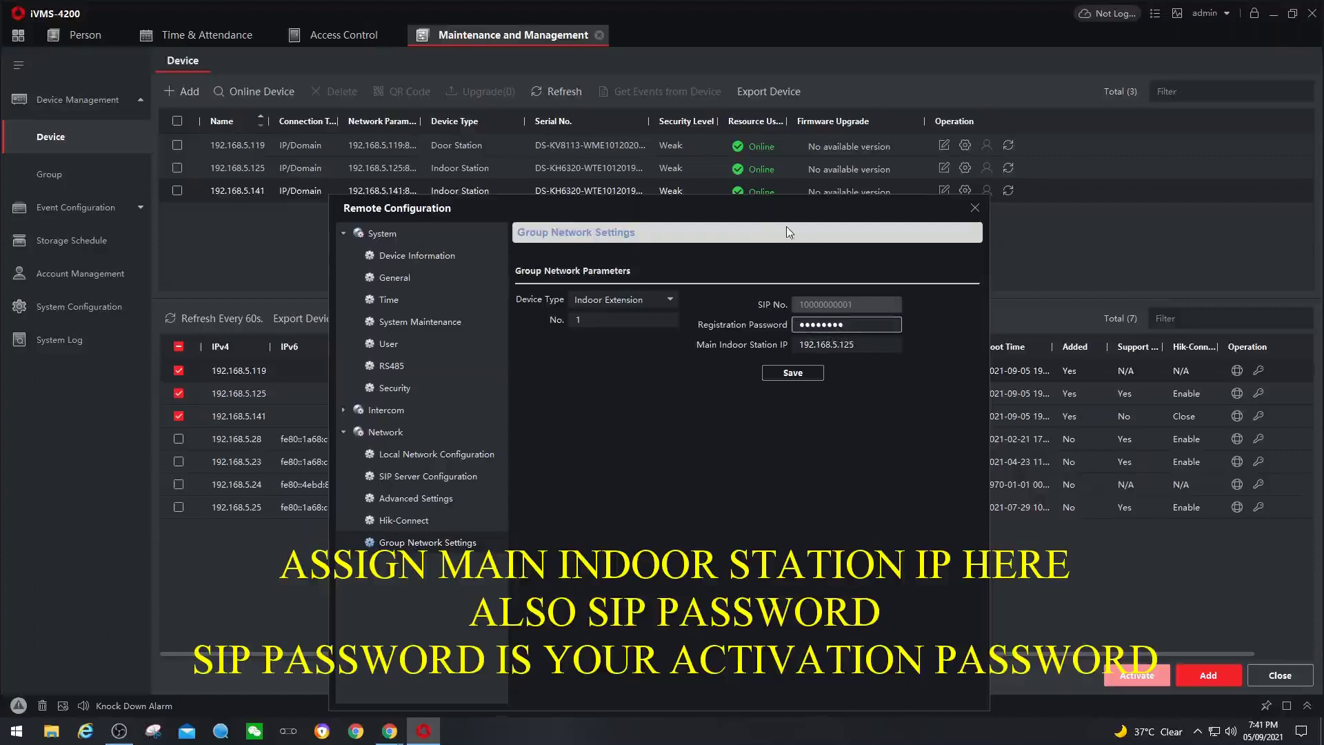
{"action": "left_click_drag", "start_coordinate": [779, 211], "coordinate": [786, 154]}
{"action": "left_click", "coordinate": [790, 319]}
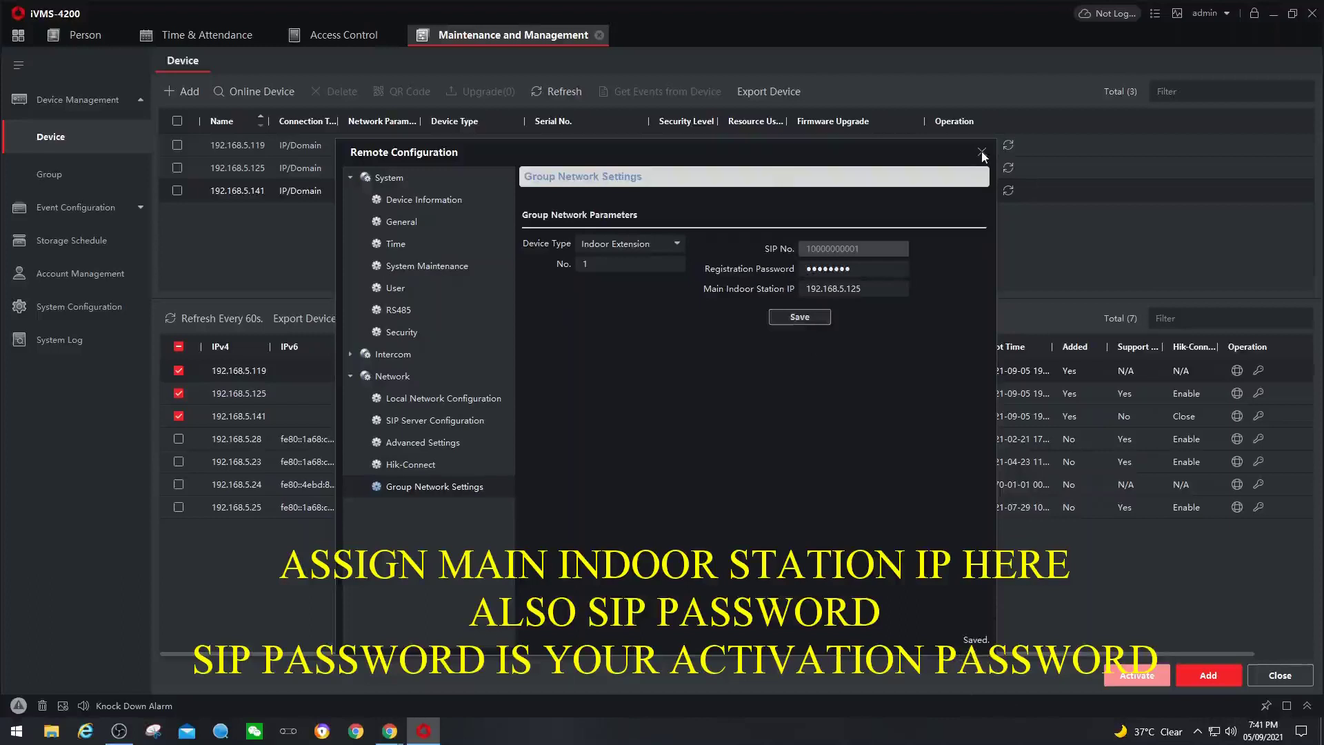
{"action": "left_click", "coordinate": [983, 152]}
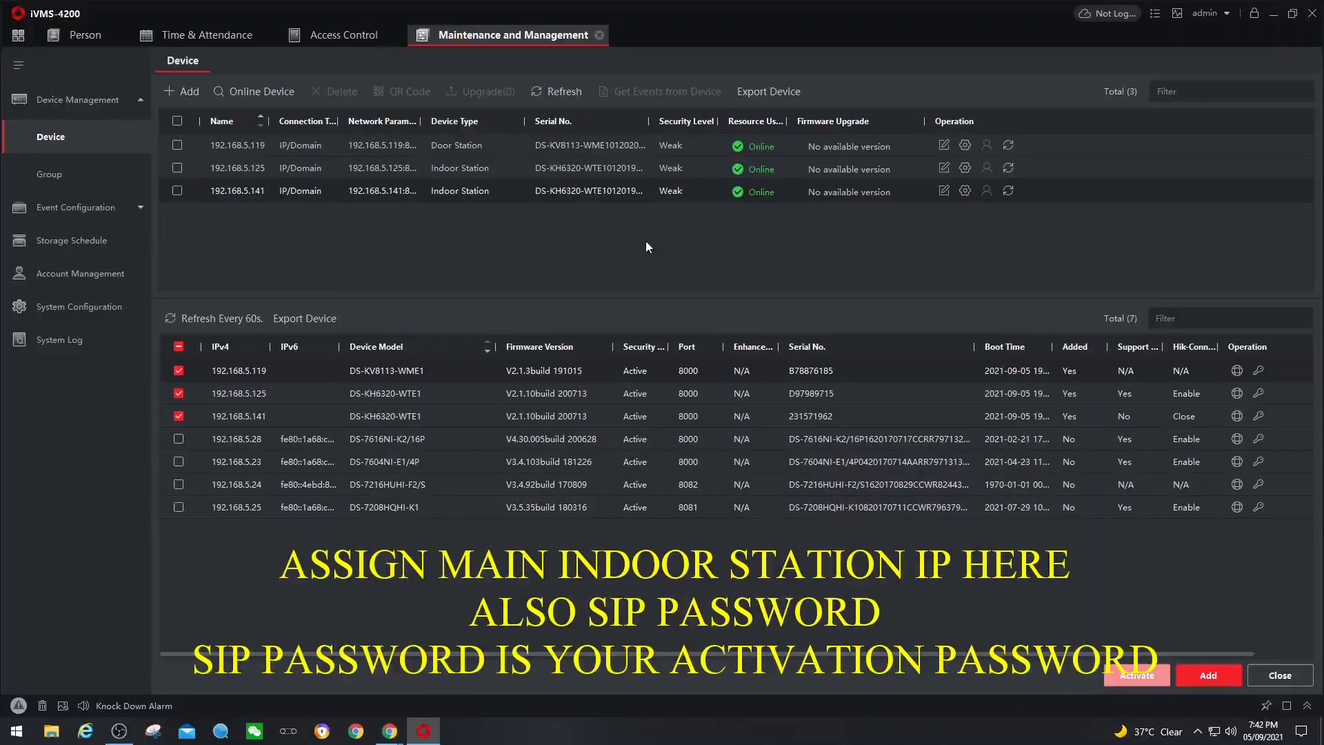
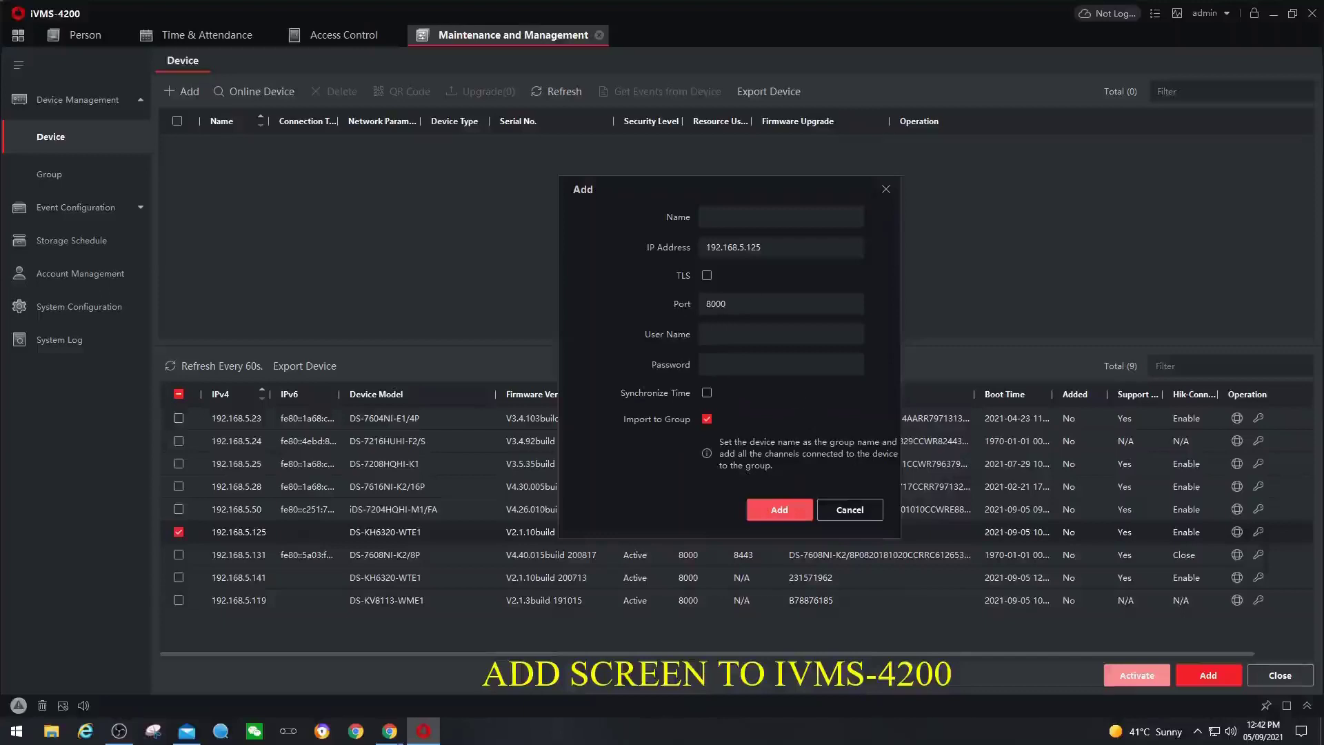
- Add the indoor station as device 'Display' with the admin login, its password and time sync enabled
{"action": "left_click", "coordinate": [748, 218]}
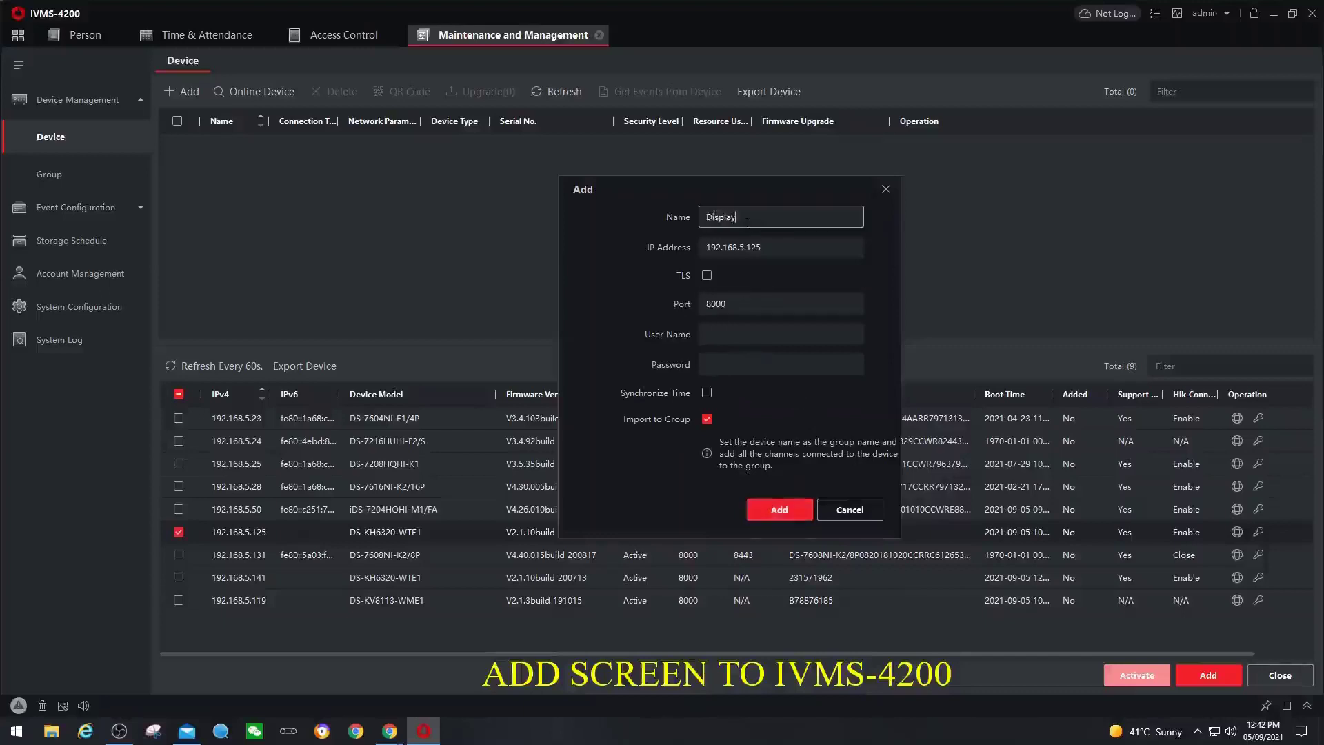
{"action": "left_click", "coordinate": [793, 337]}
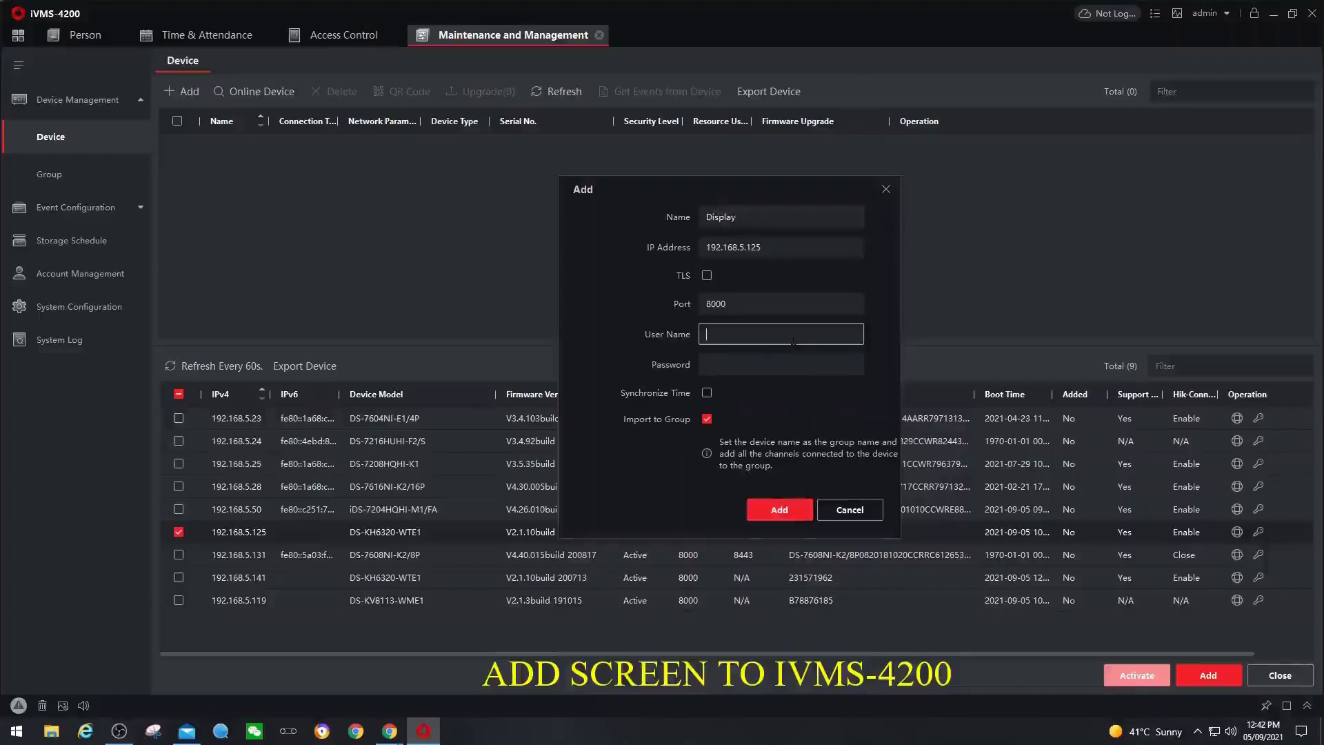
{"action": "type", "text": "admin"}
{"action": "left_click", "coordinate": [741, 362]}
{"action": "left_click", "coordinate": [741, 362]}
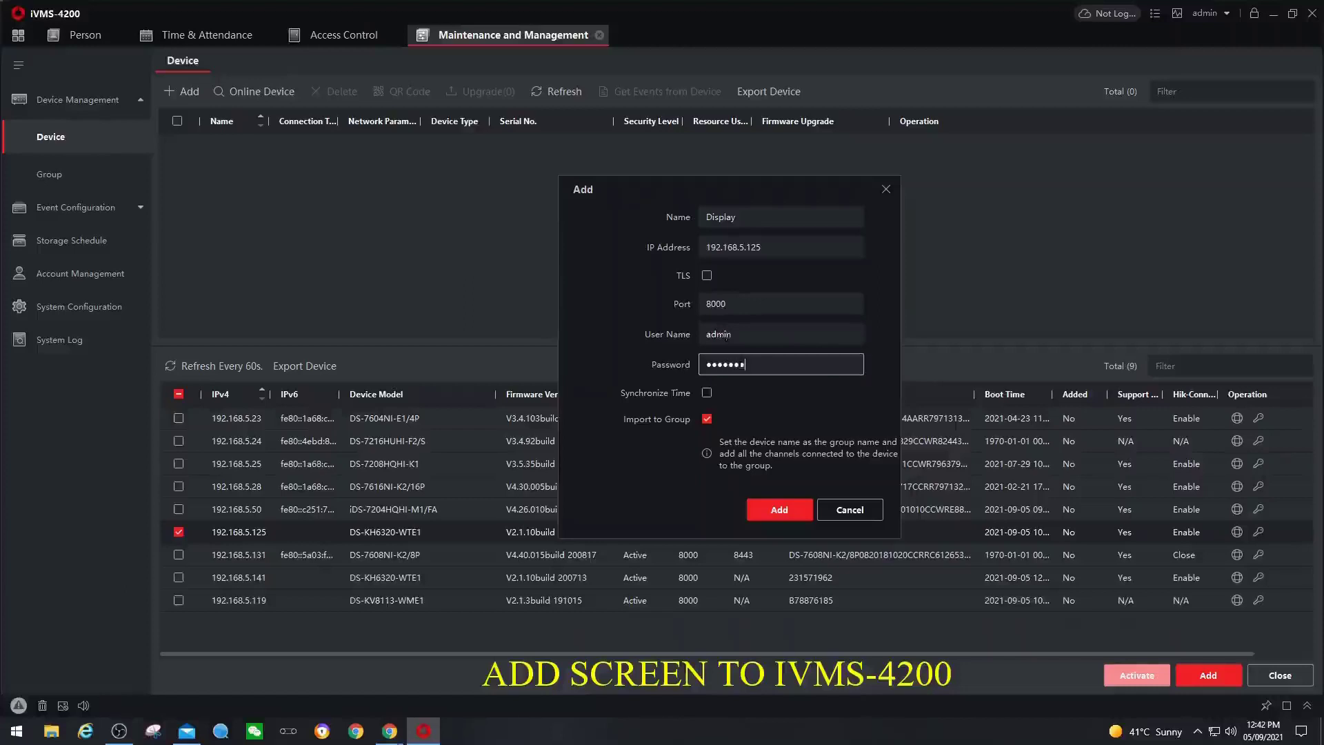
{"action": "left_click", "coordinate": [707, 393]}
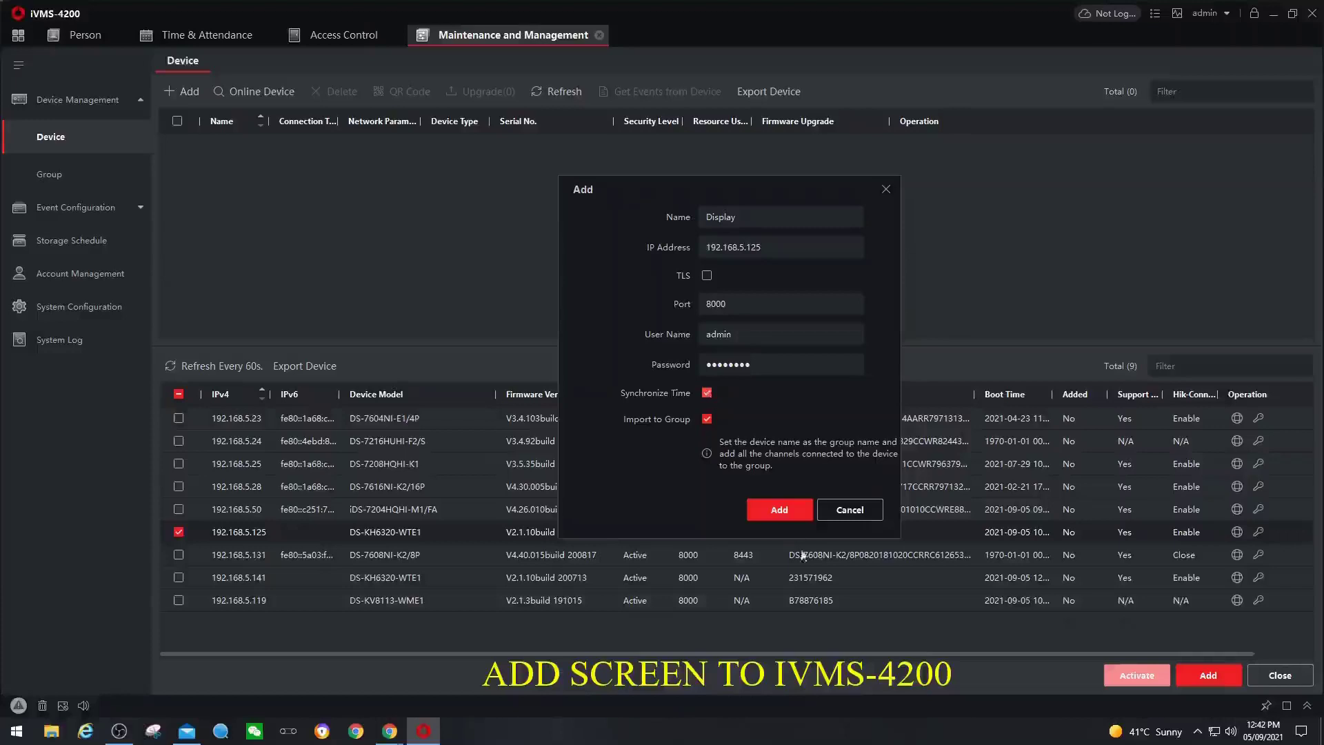
{"action": "left_click", "coordinate": [780, 510]}
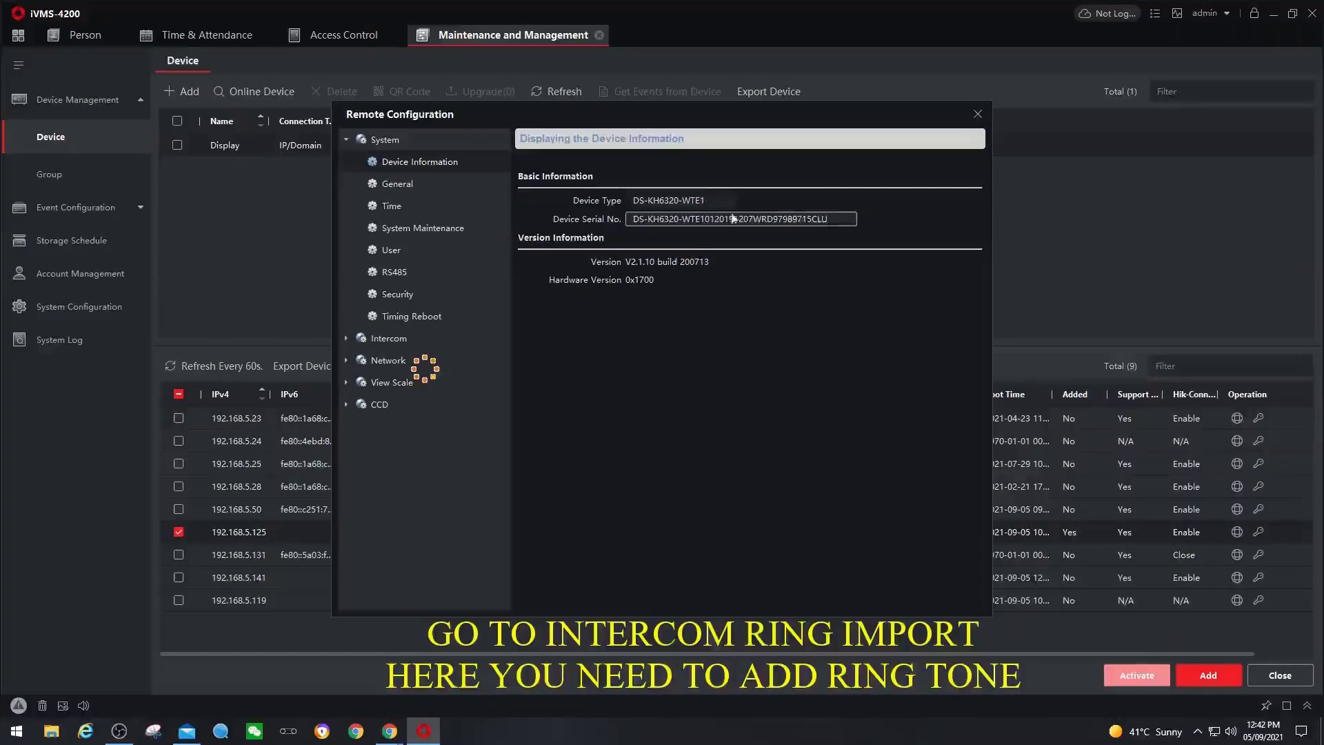
- Check the four empty slots under Intercom > Ring Import, then close Remote Configuration and minimise iVMS-4200
{"action": "left_click", "coordinate": [399, 338]}
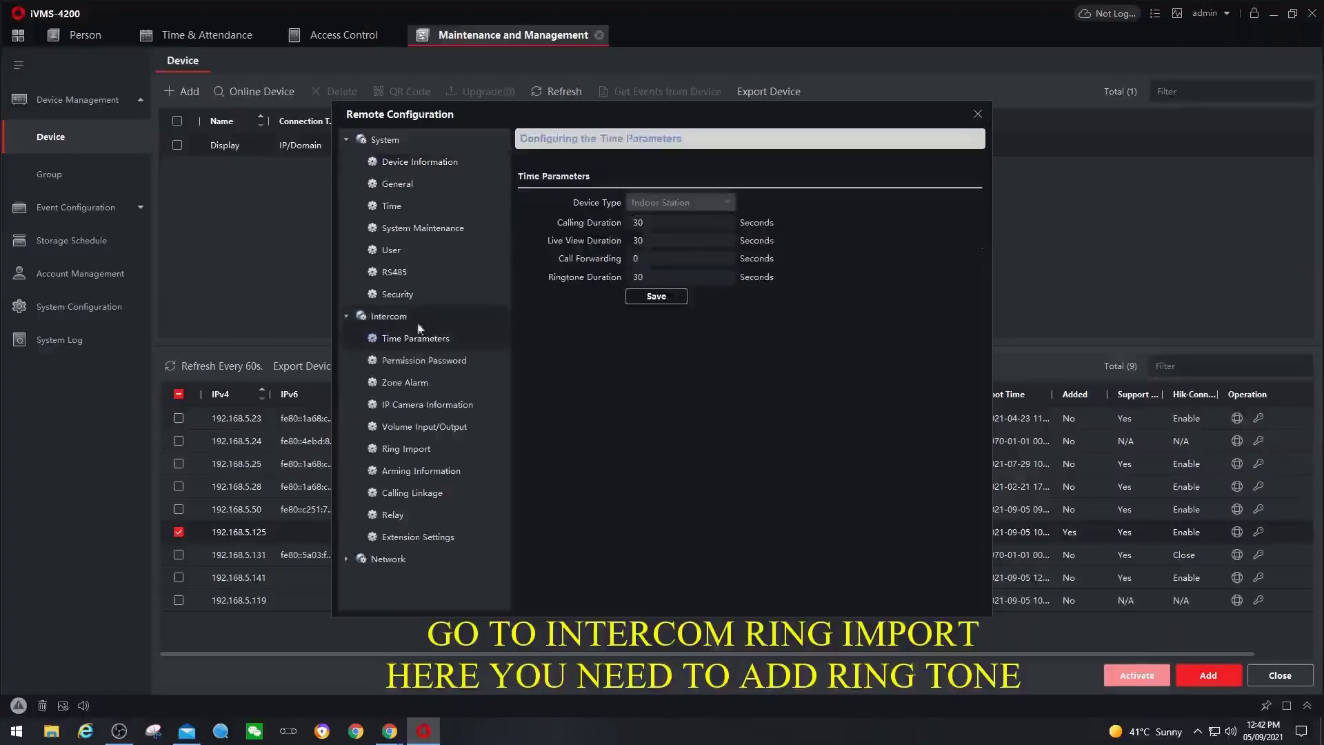
{"action": "left_click", "coordinate": [421, 452]}
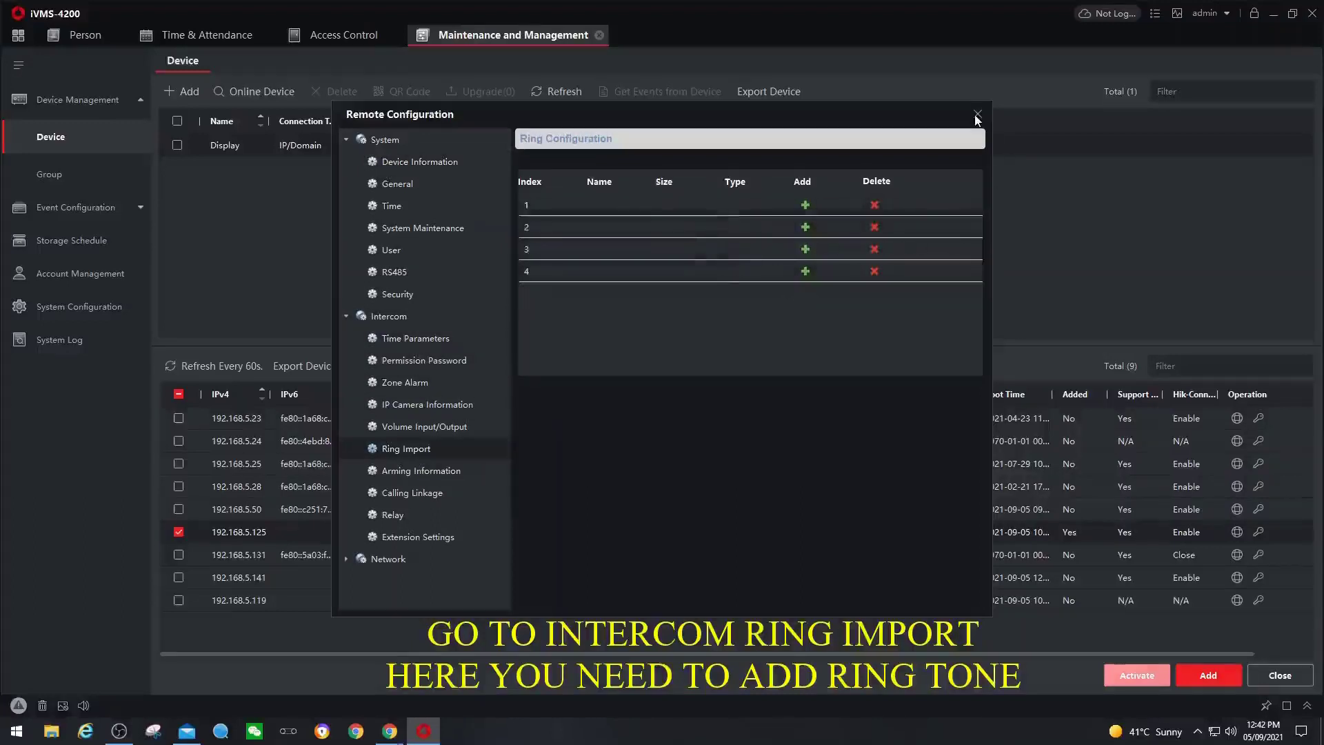
{"action": "left_click", "coordinate": [977, 114]}
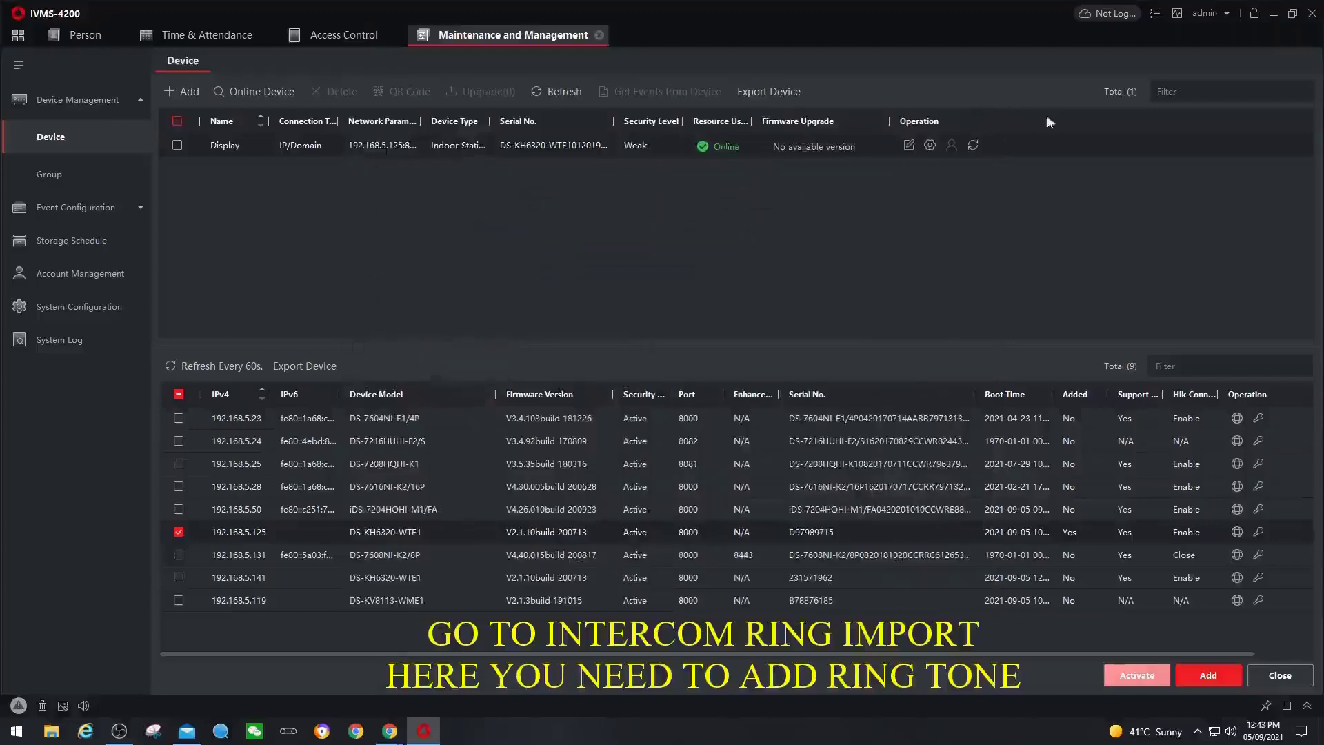
{"action": "left_click", "coordinate": [1274, 14]}
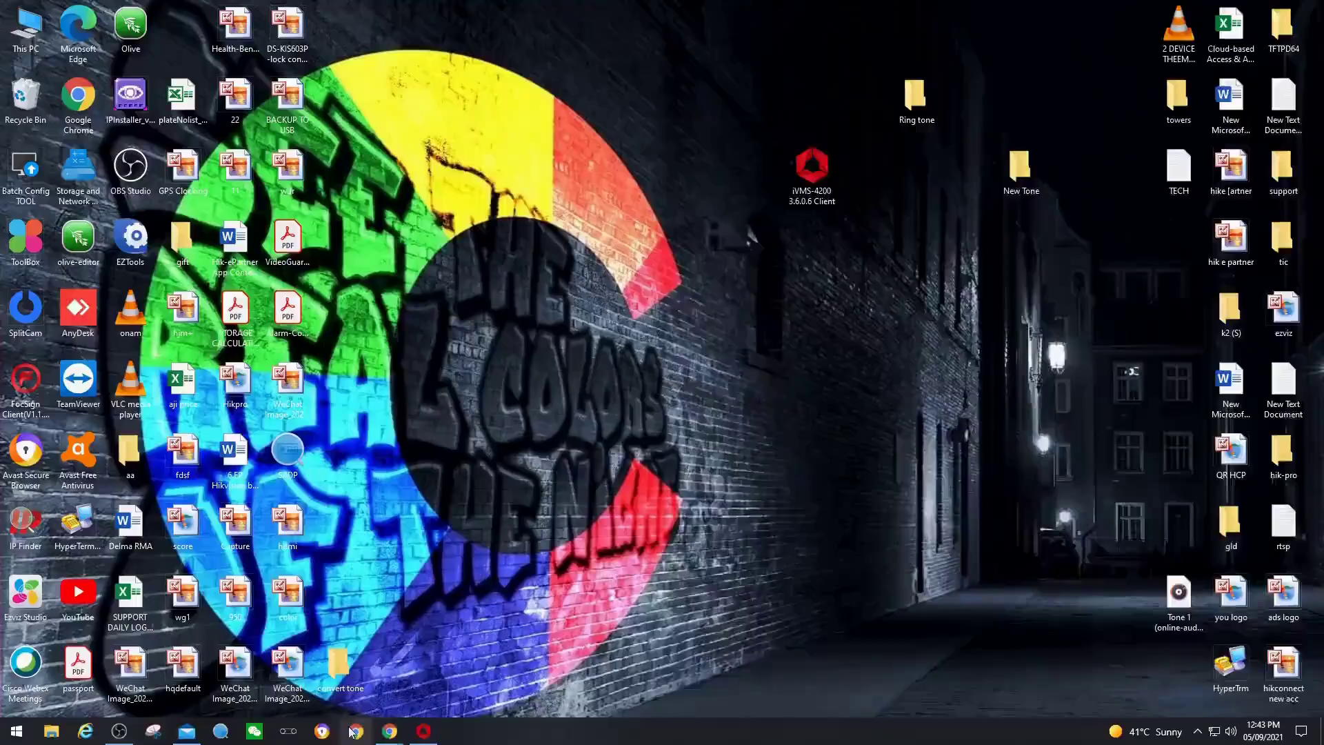
- Open Chrome maximised and search Google for 'online audio converter'
{"action": "left_click", "coordinate": [352, 732]}
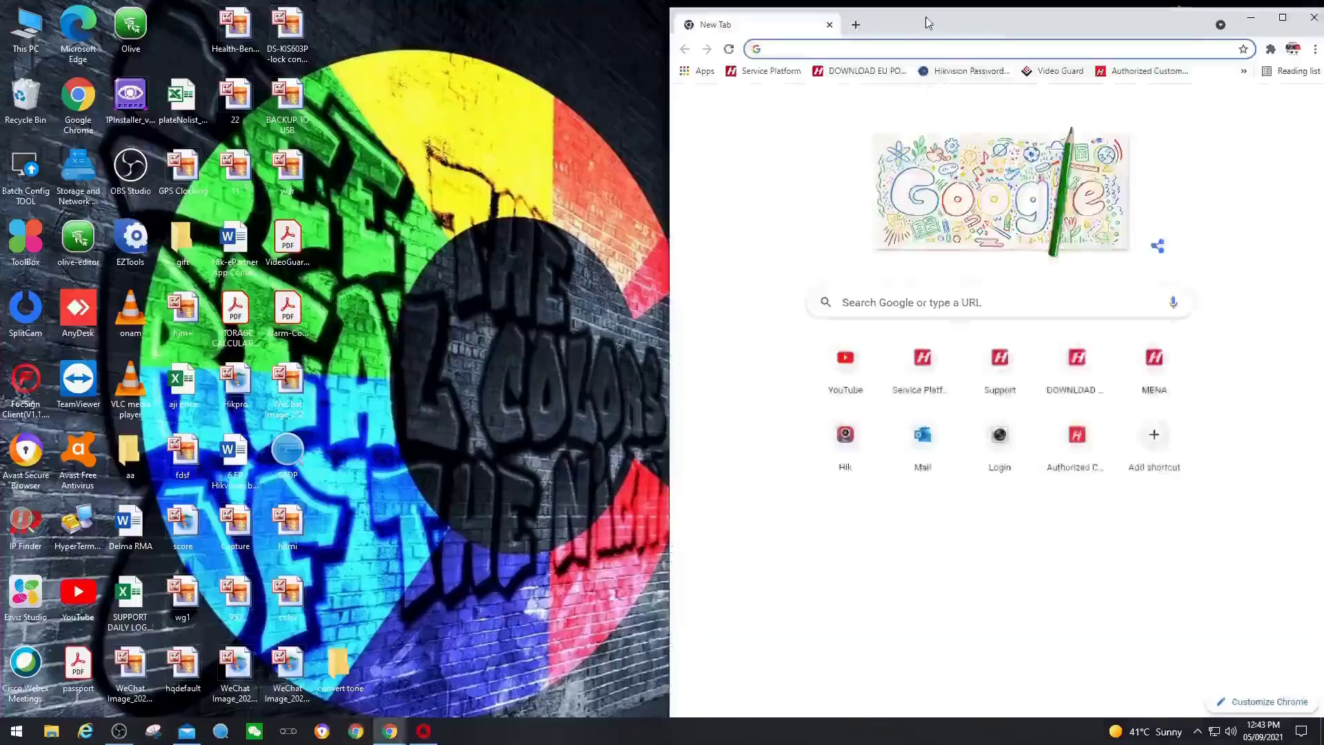
{"action": "double_click", "coordinate": [928, 21]}
{"action": "left_click", "coordinate": [288, 37]}
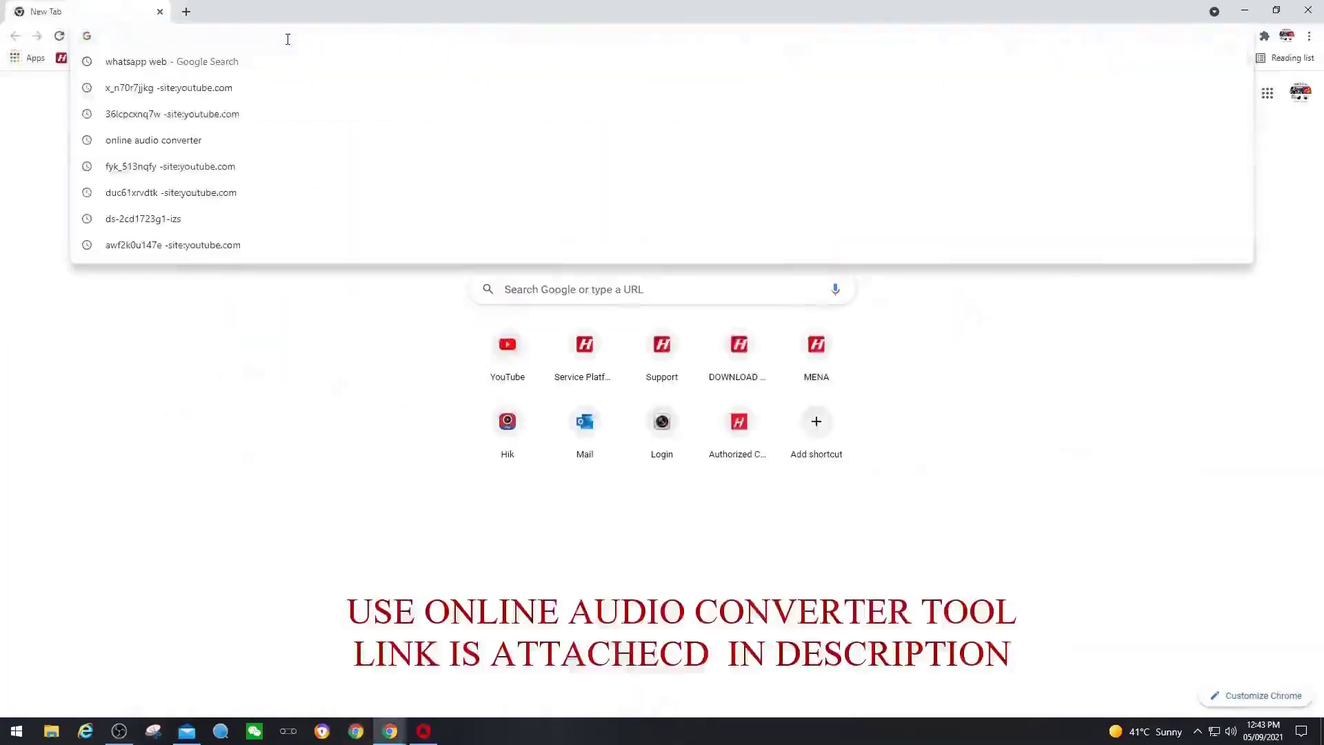
{"action": "type", "text": "online audio converter"}
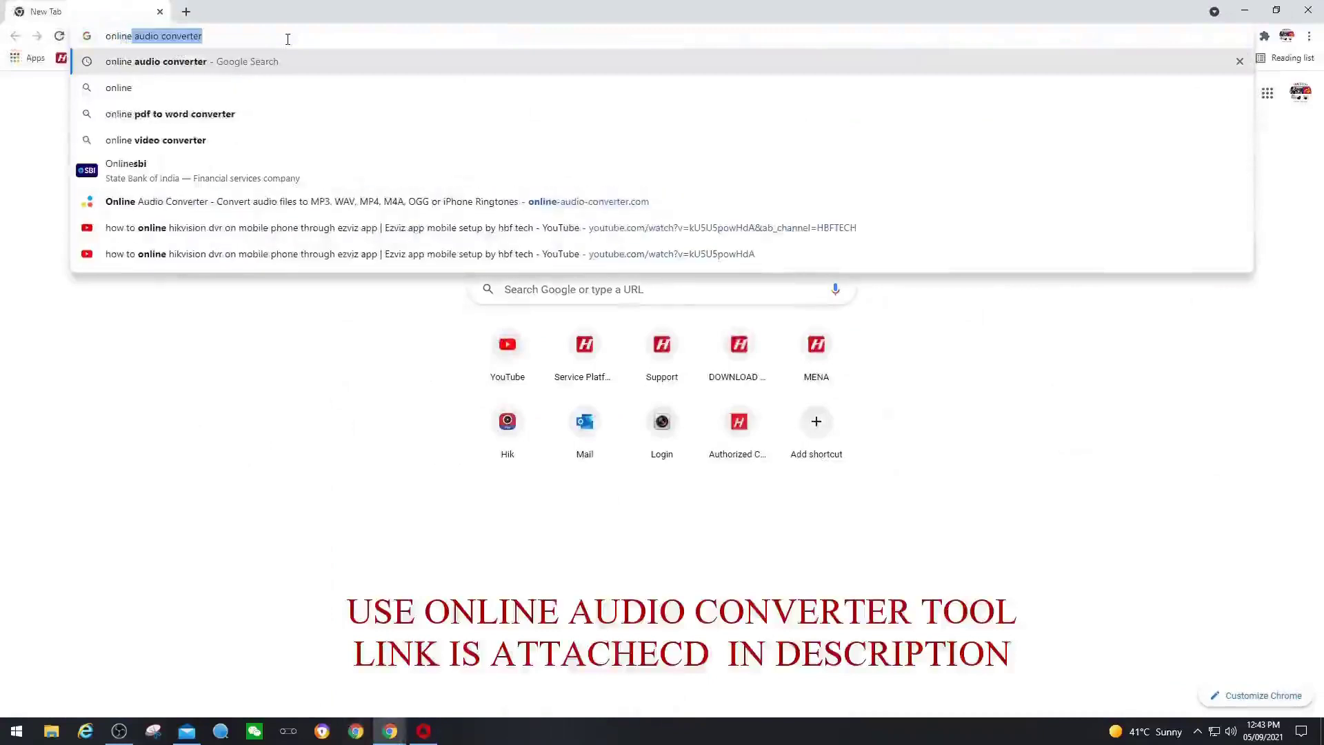
{"action": "key", "text": "End"}
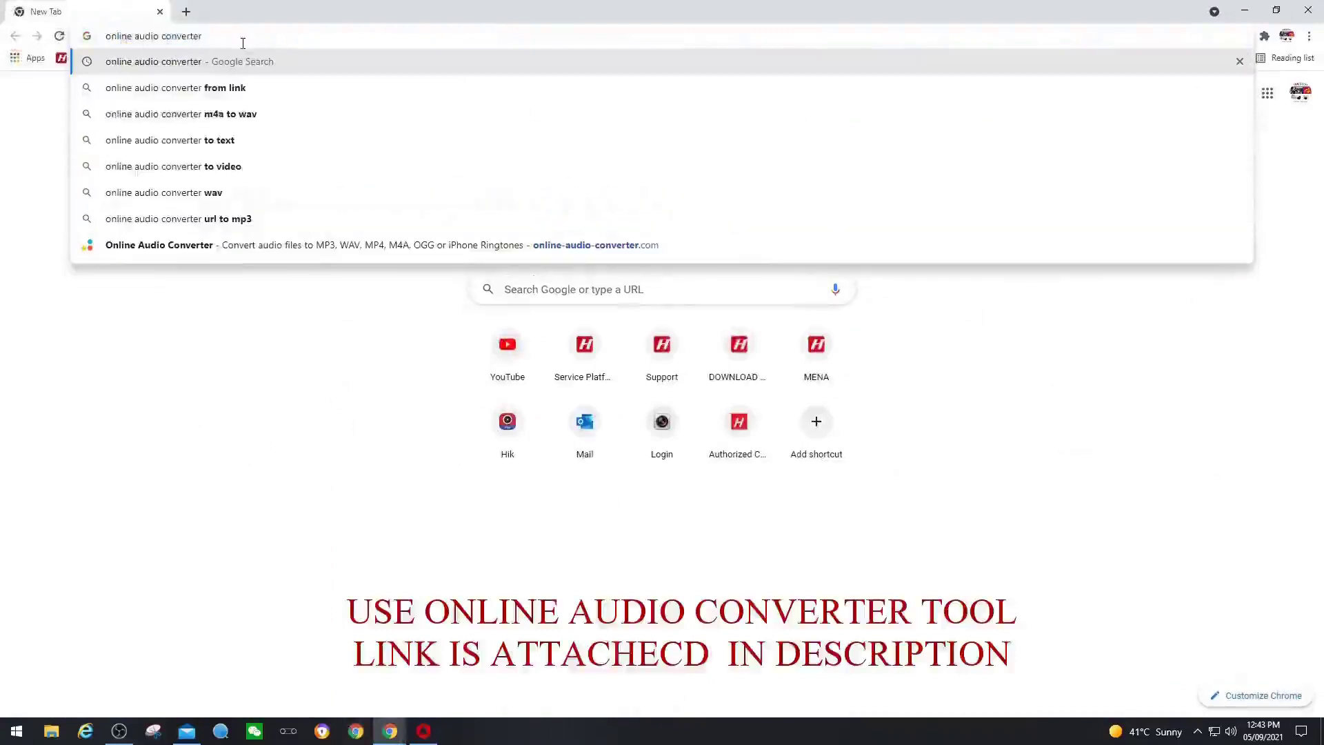
{"action": "key", "text": "Return"}
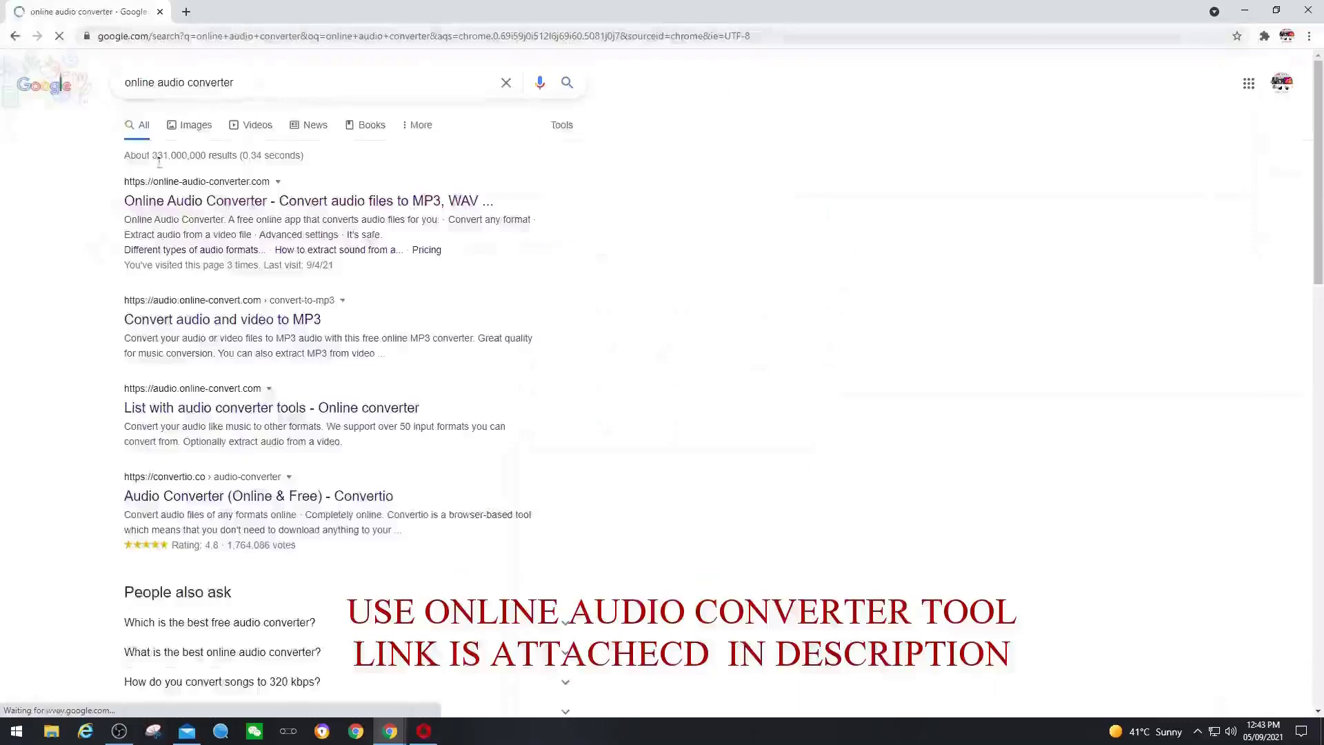
- Open online-audio-converter.com and upload Tone 1–5 from the Desktop's Ring tone folder
{"action": "left_click", "coordinate": [296, 207]}
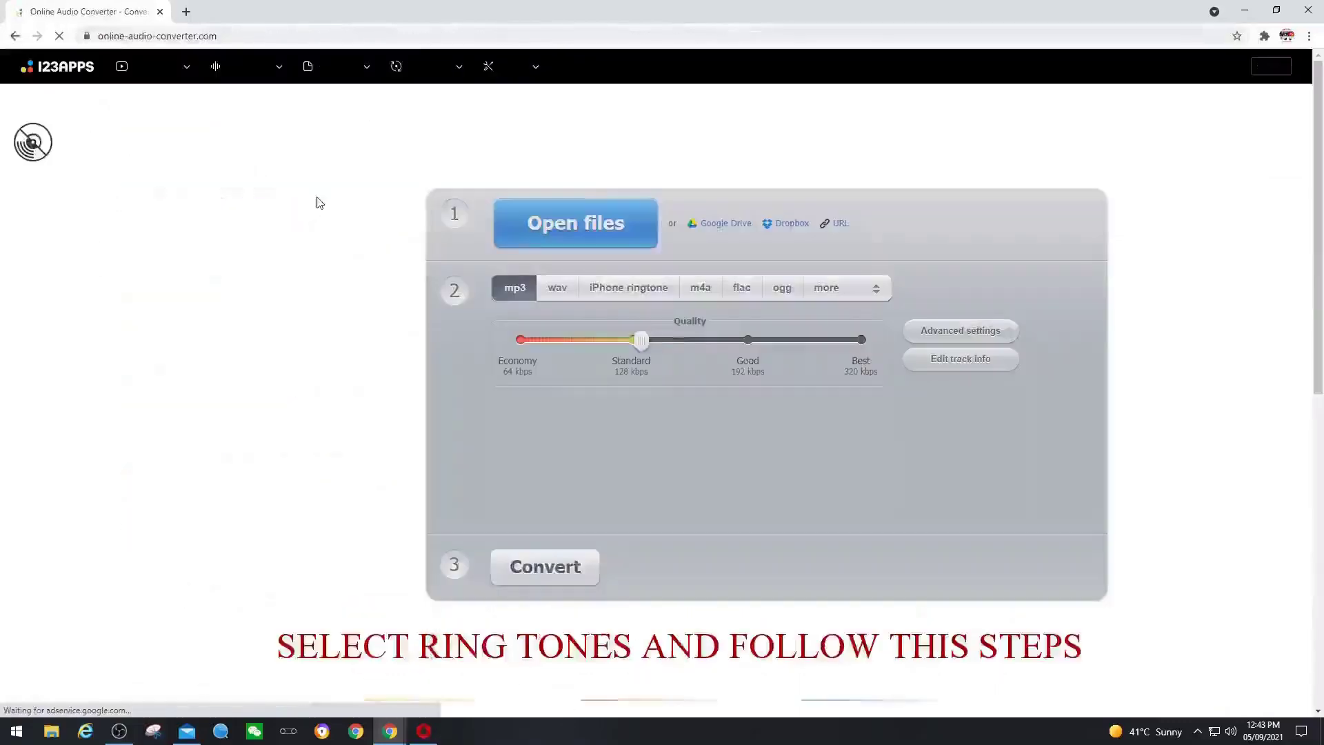
{"action": "left_click", "coordinate": [571, 235]}
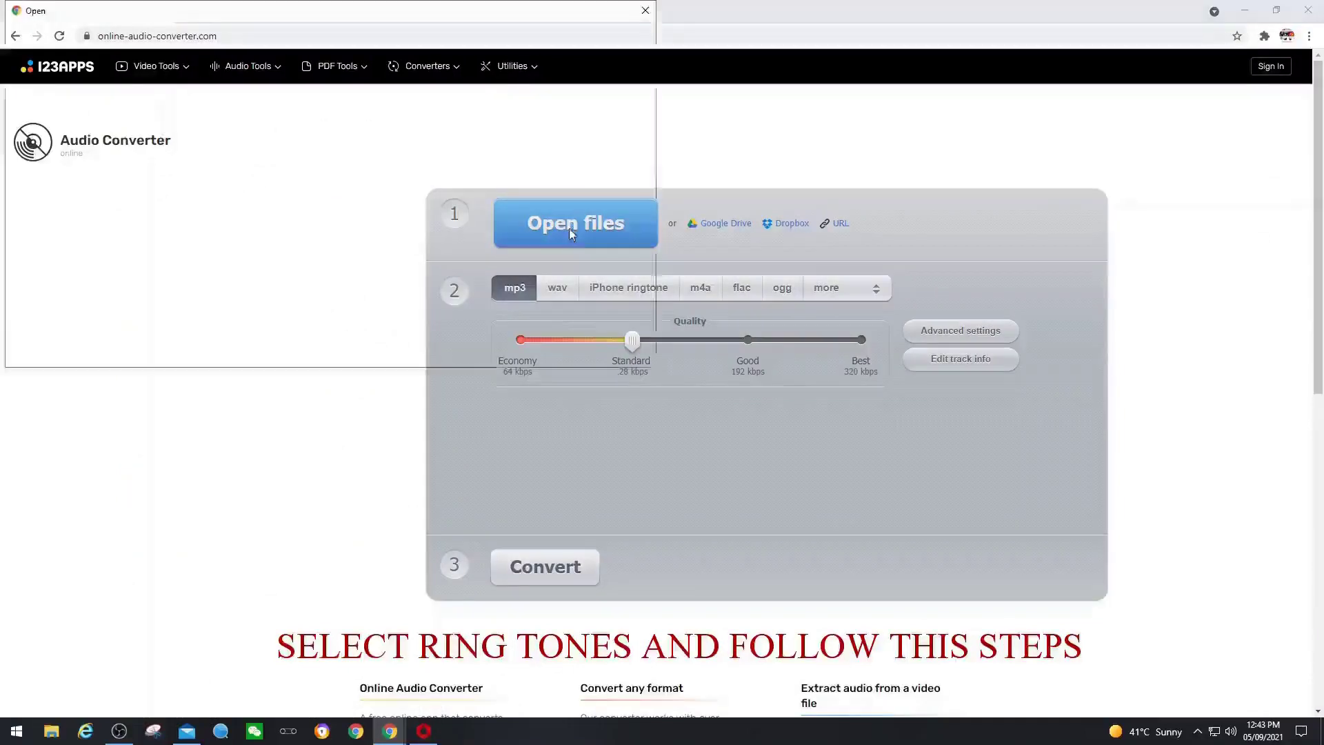
{"action": "left_click_drag", "start_coordinate": [144, 219], "coordinate": [144, 92]}
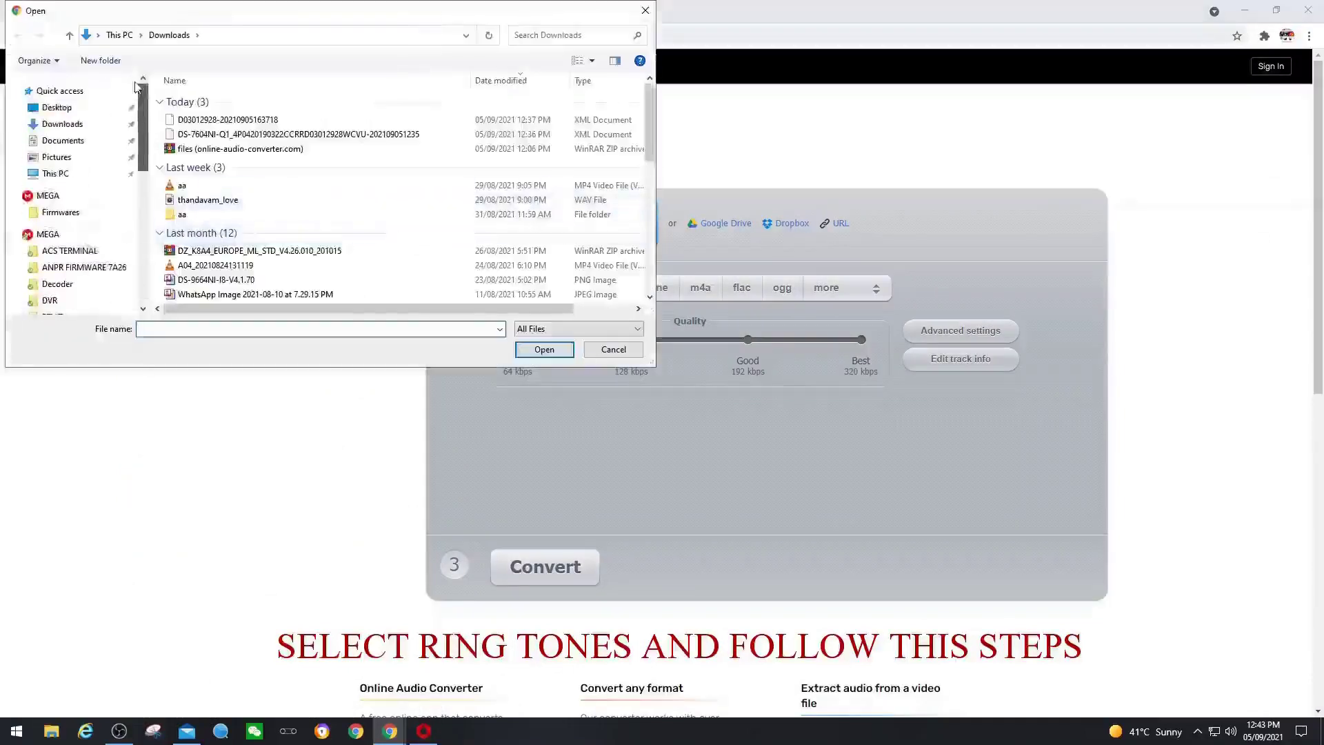
{"action": "left_click", "coordinate": [57, 107]}
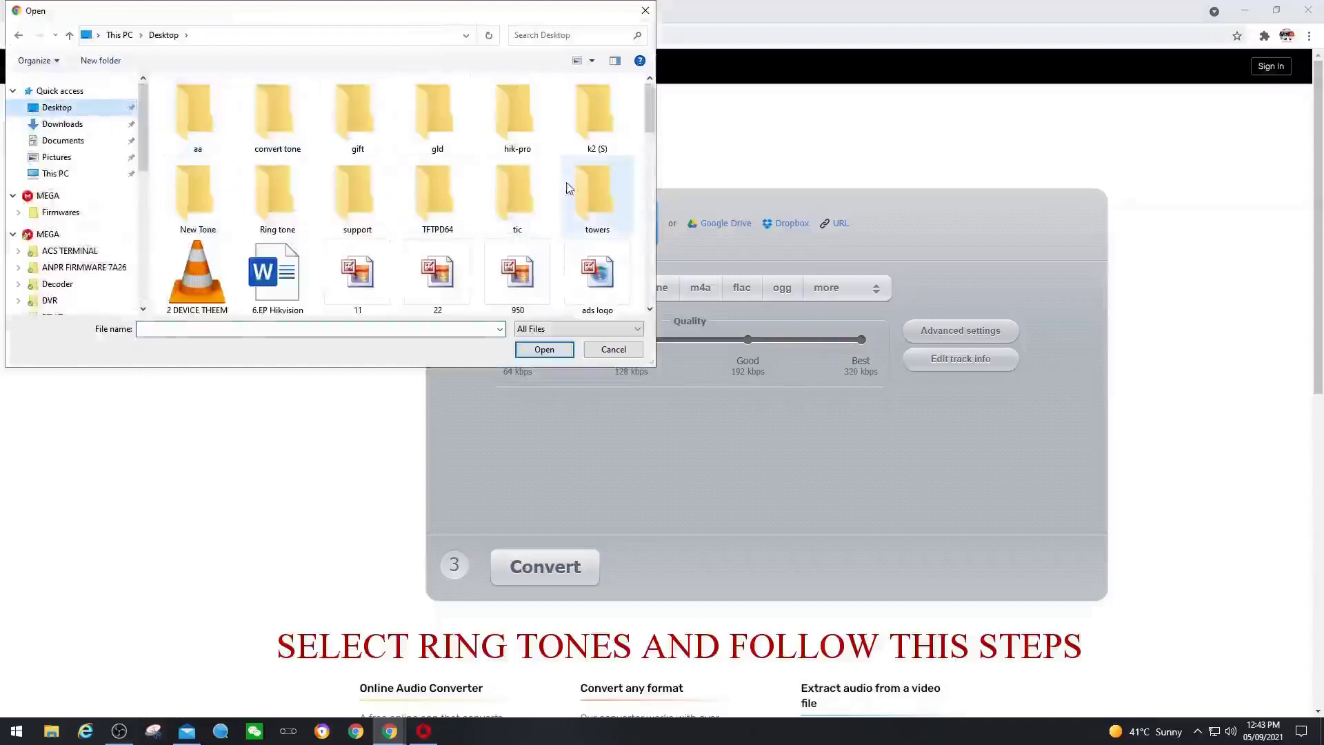
{"action": "left_click", "coordinate": [276, 210]}
{"action": "double_click", "coordinate": [277, 208]}
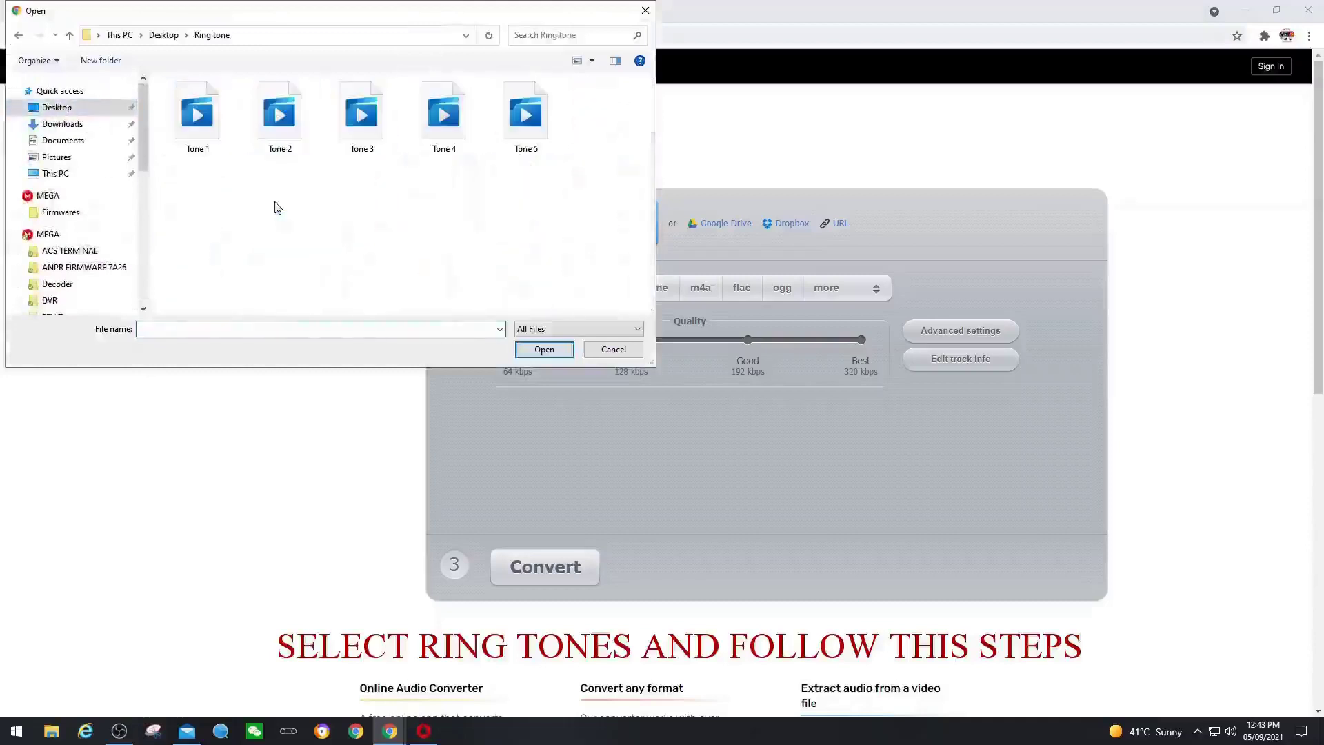
{"action": "left_click_drag", "start_coordinate": [608, 190], "coordinate": [194, 76]}
{"action": "left_click", "coordinate": [558, 349]}
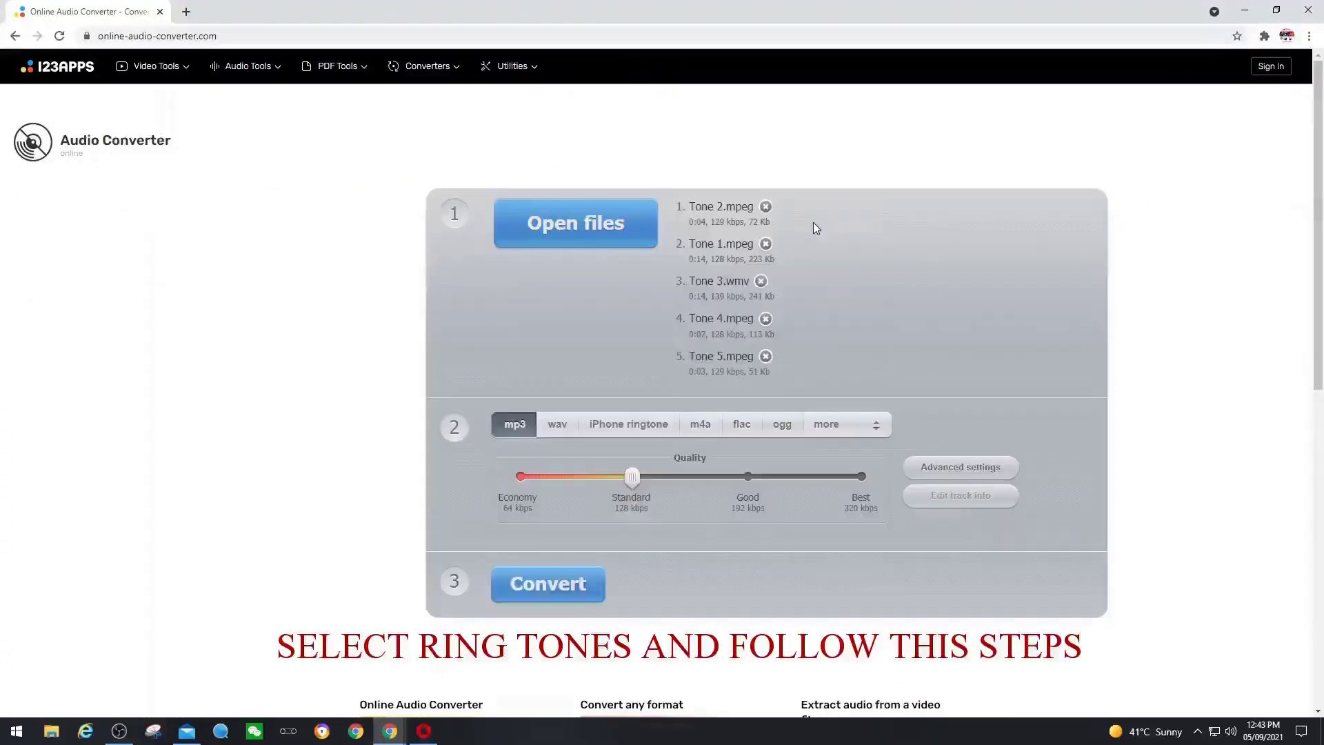
- Convert the five tones to WAV at Tape quality, 8000 Khz, 1 channel, and download the zip
{"action": "left_click", "coordinate": [563, 433]}
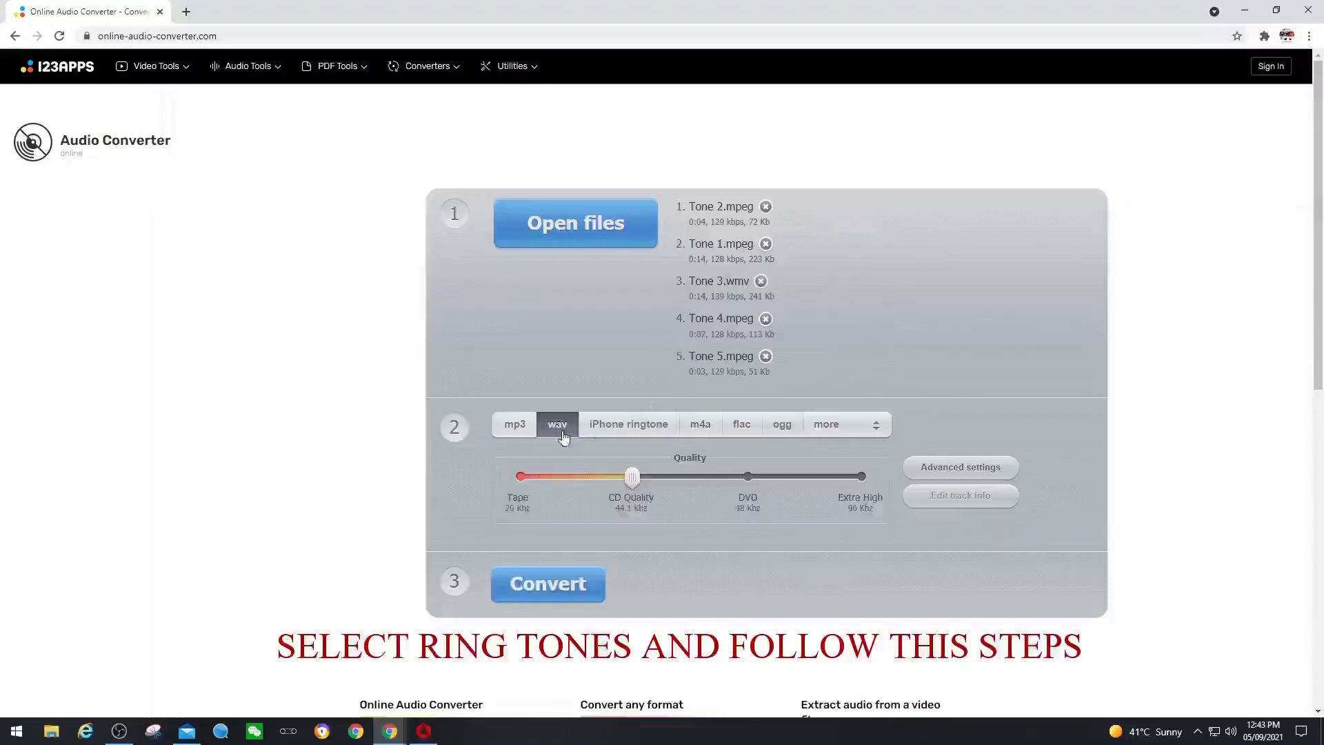
{"action": "left_click_drag", "start_coordinate": [631, 476], "coordinate": [503, 484]}
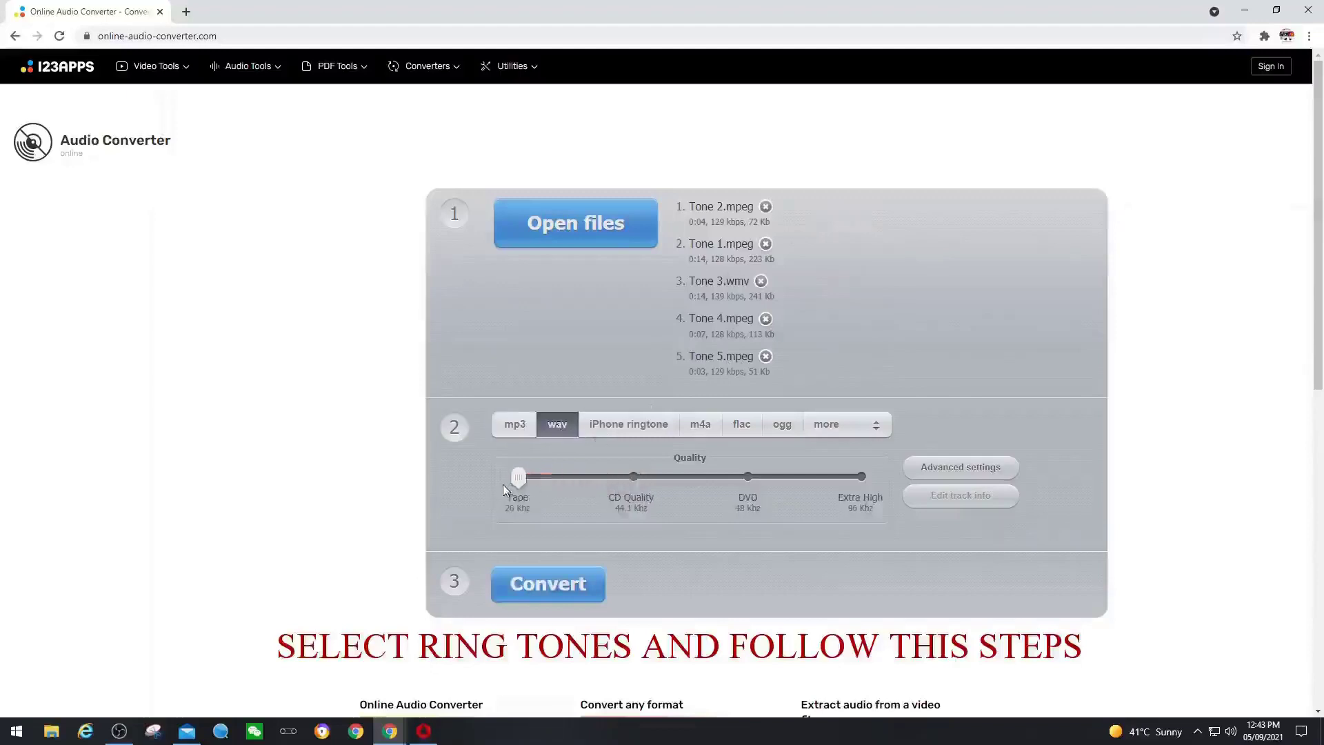
{"action": "left_click", "coordinate": [945, 474]}
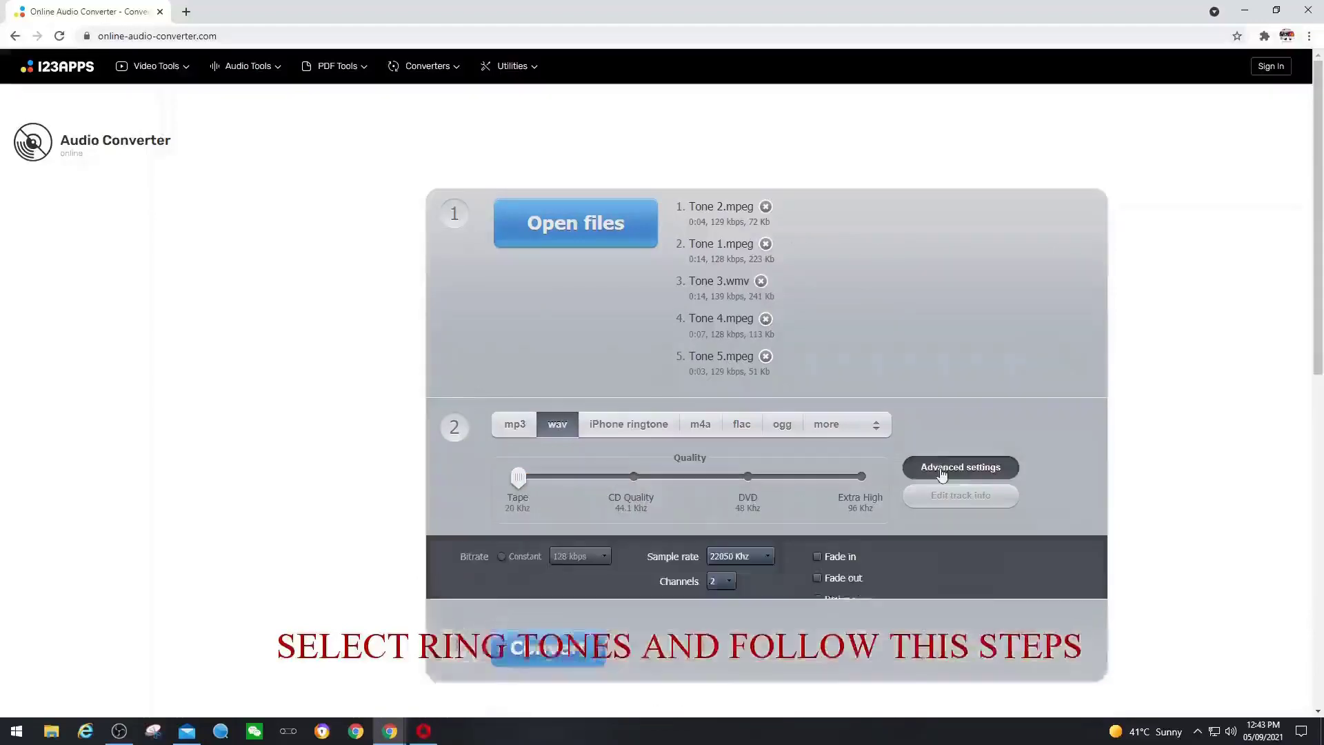
{"action": "scroll", "coordinate": [887, 411], "scroll_direction": "down", "scroll_amount": 1}
{"action": "left_click", "coordinate": [762, 556]}
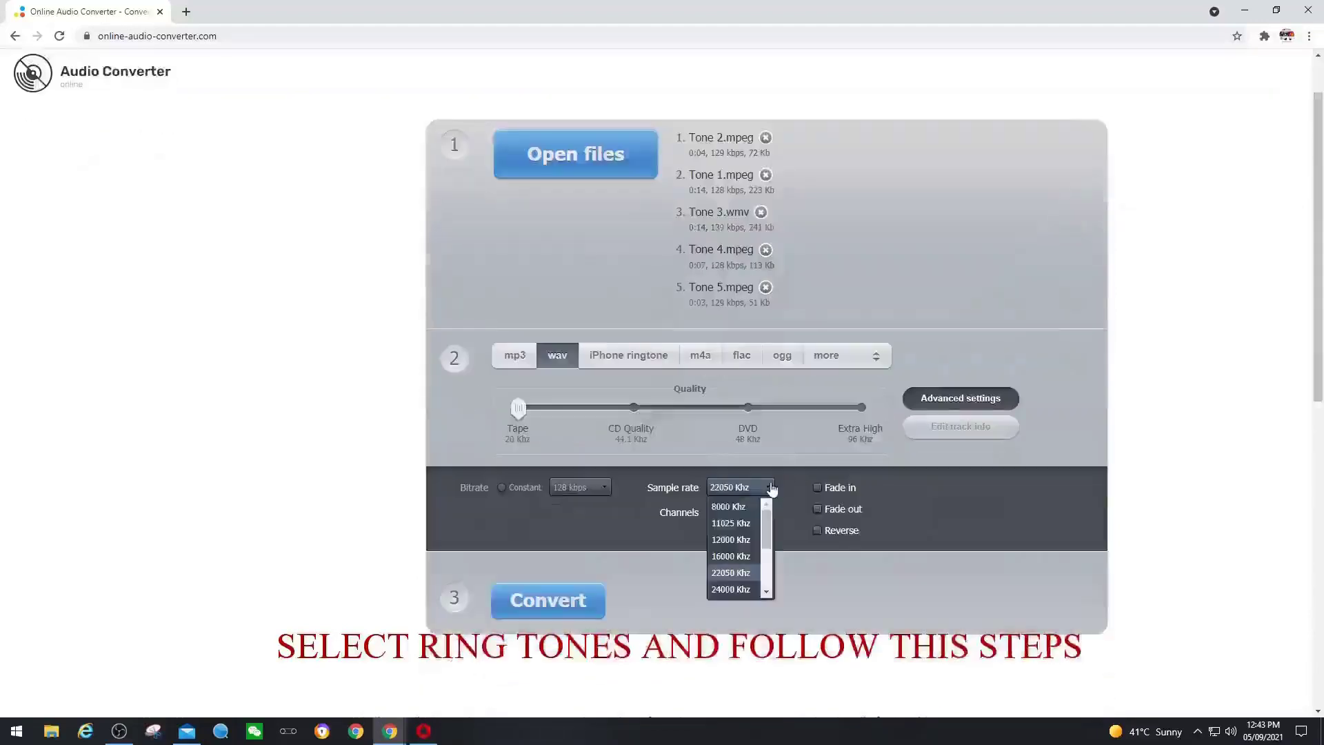
{"action": "left_click", "coordinate": [744, 509]}
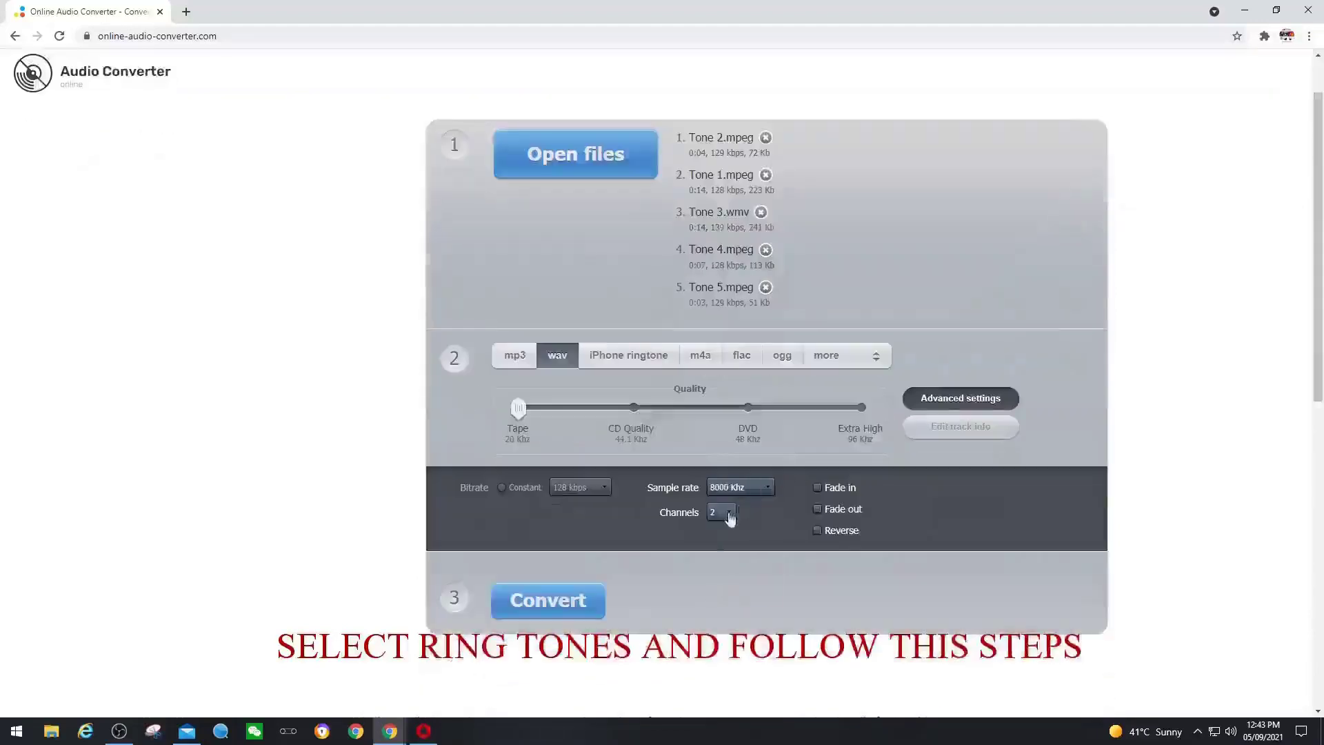
{"action": "left_click", "coordinate": [735, 516]}
{"action": "left_click", "coordinate": [716, 531]}
{"action": "left_click", "coordinate": [552, 604]}
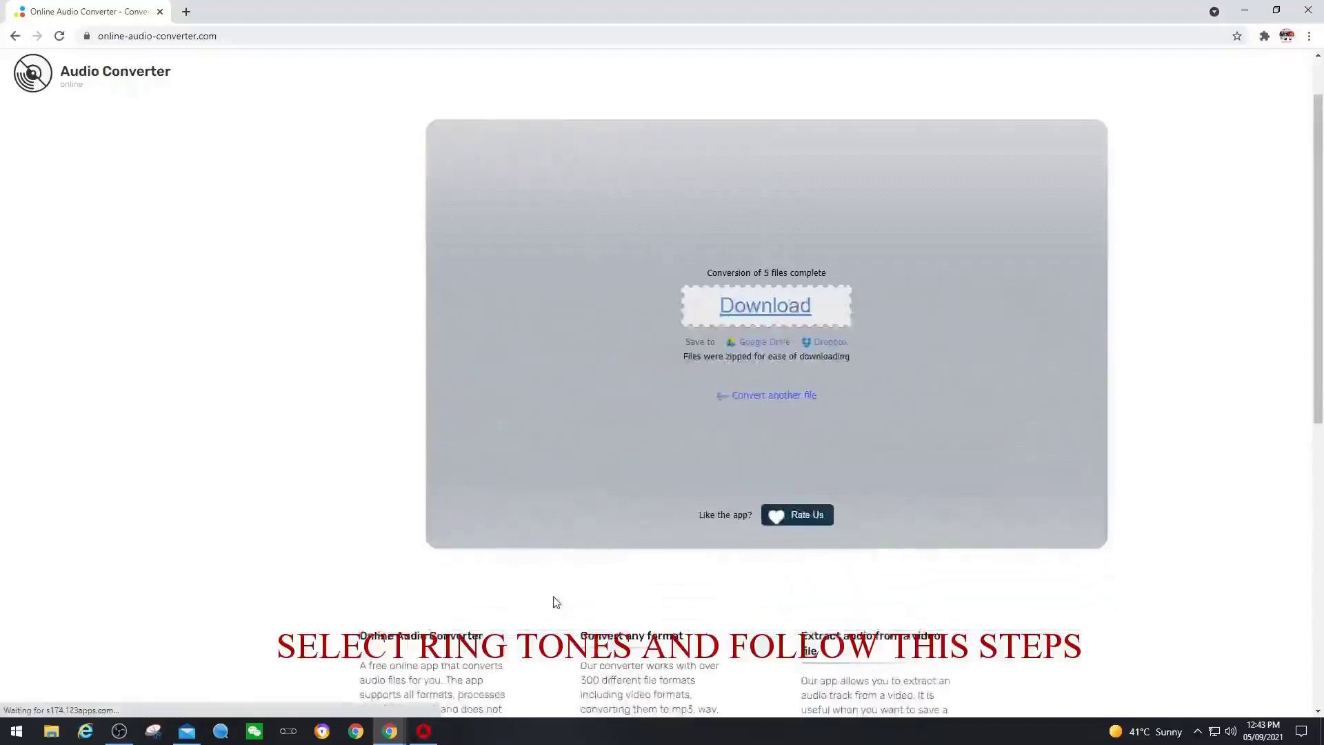
{"action": "left_click", "coordinate": [753, 309]}
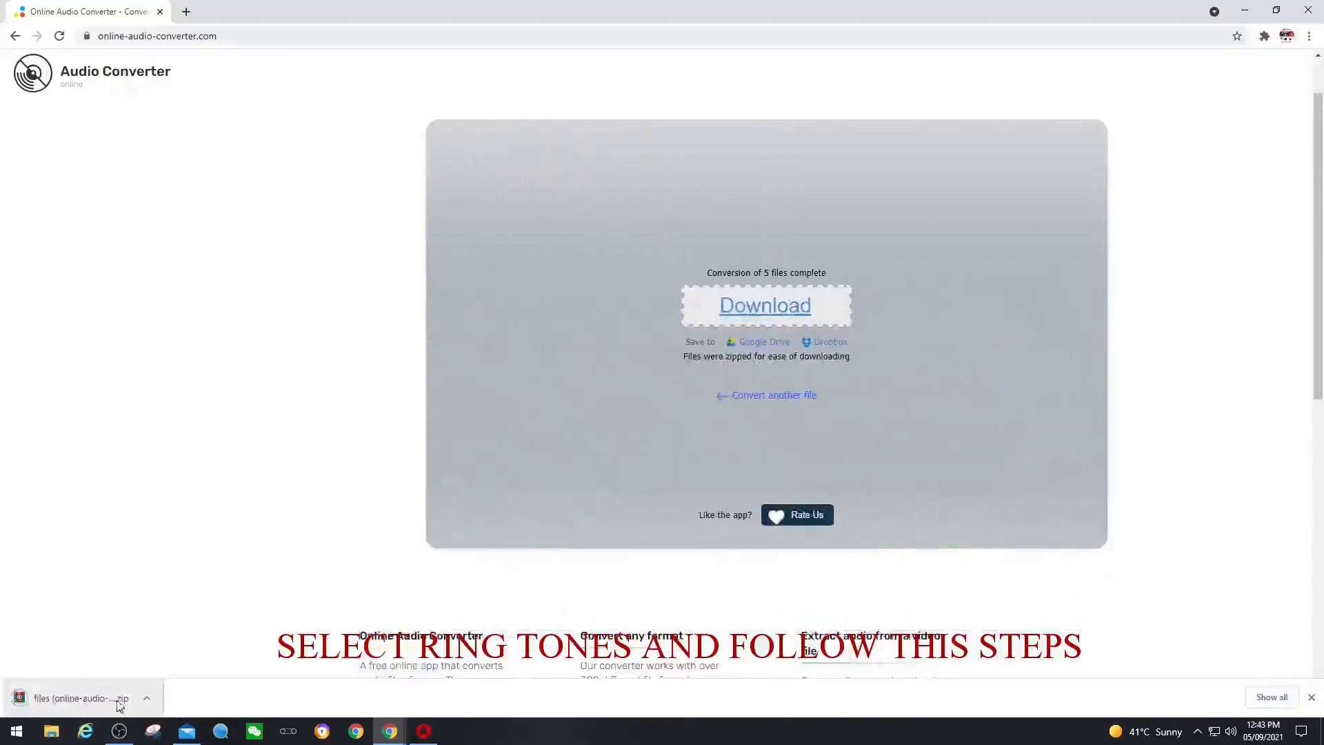
- Extract the downloaded zip's WAV tones into Desktop\New Tone with WinRAR
{"action": "left_click", "coordinate": [83, 698]}
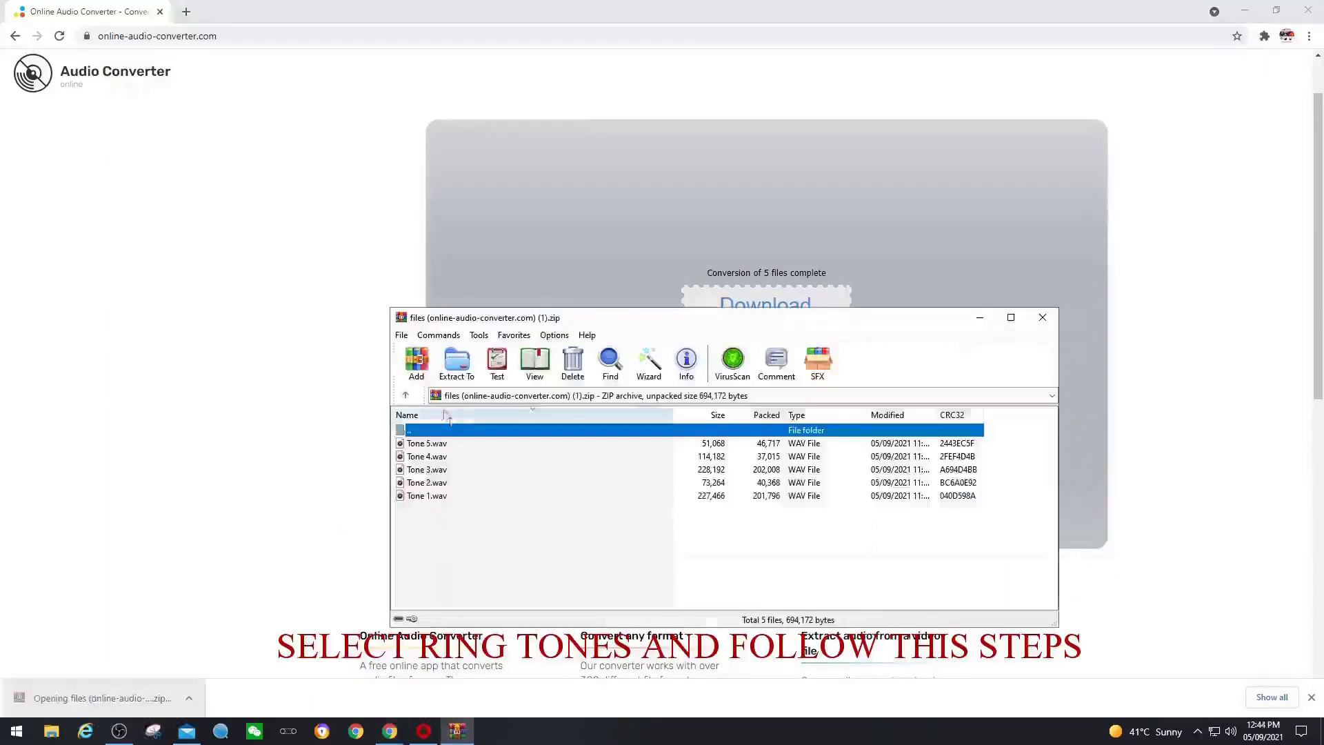
{"action": "left_click", "coordinate": [456, 362]}
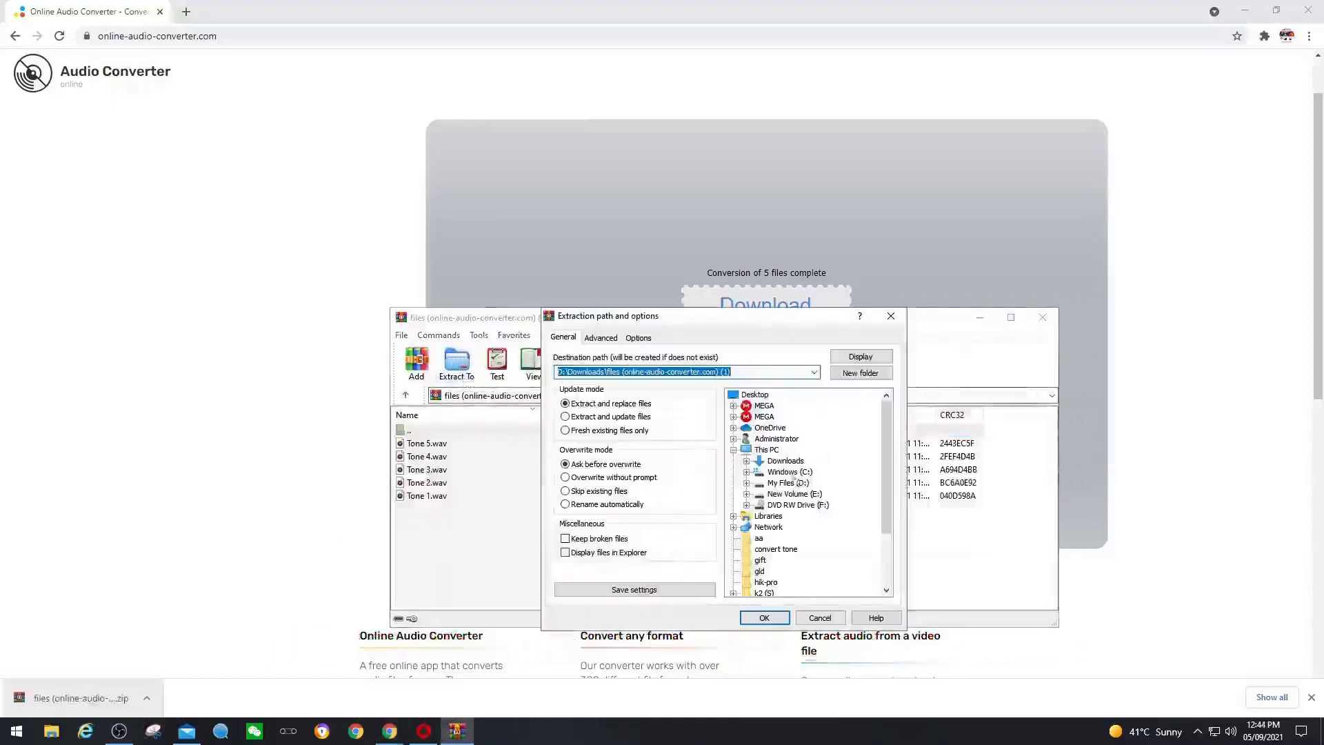
{"action": "scroll", "coordinate": [798, 485], "scroll_direction": "down", "scroll_amount": 1}
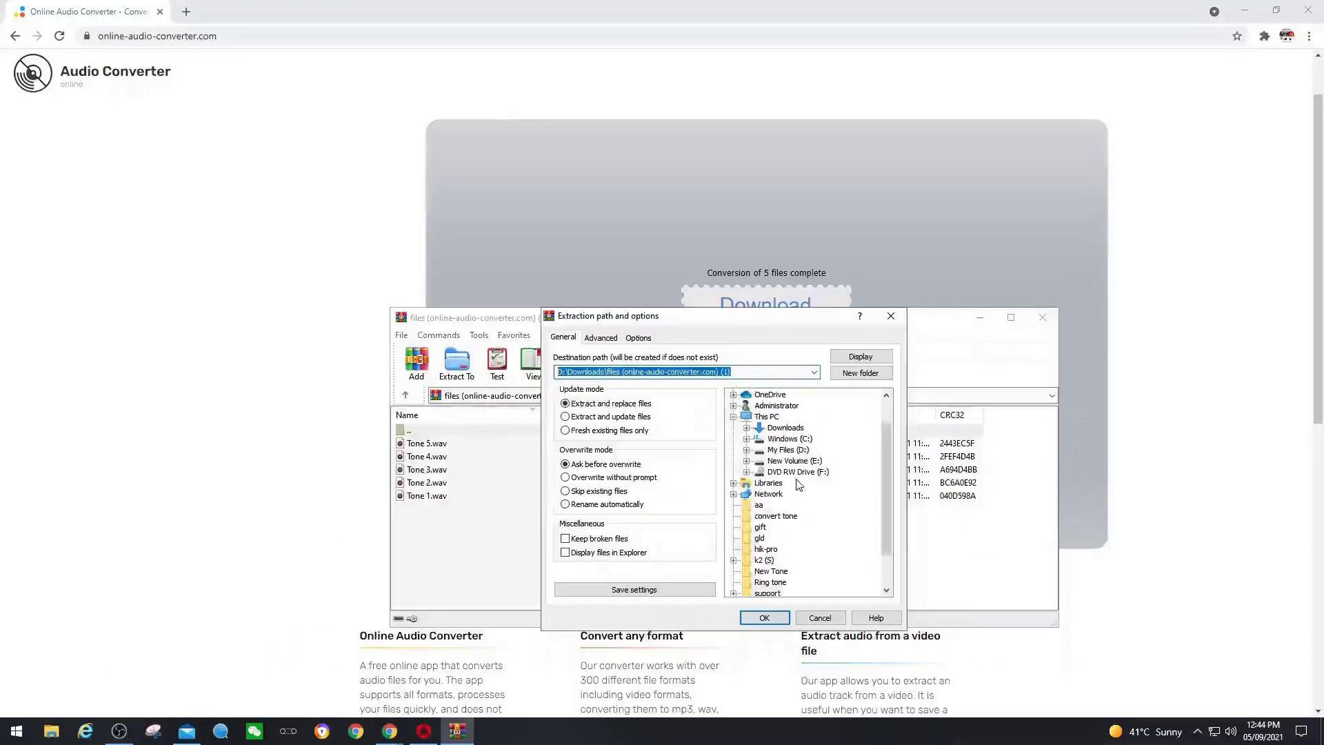
{"action": "left_click", "coordinate": [771, 573]}
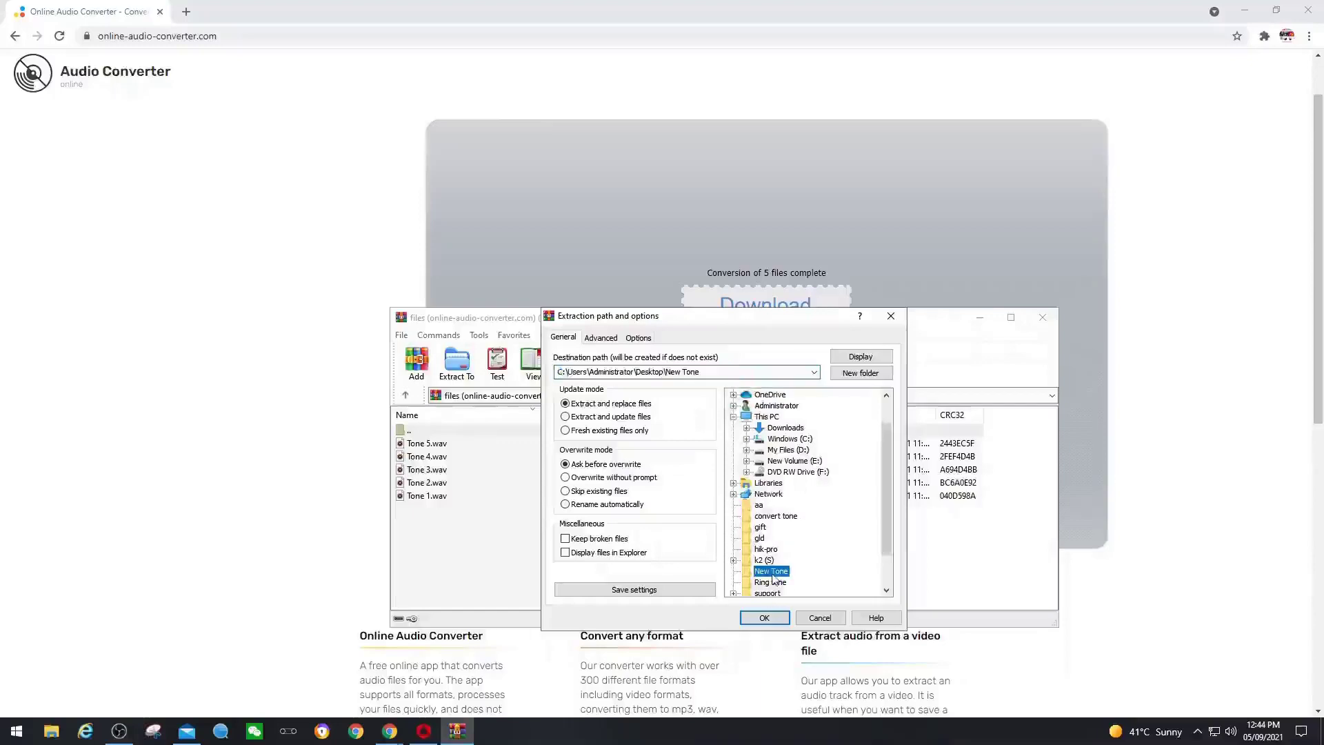
{"action": "left_click", "coordinate": [773, 620]}
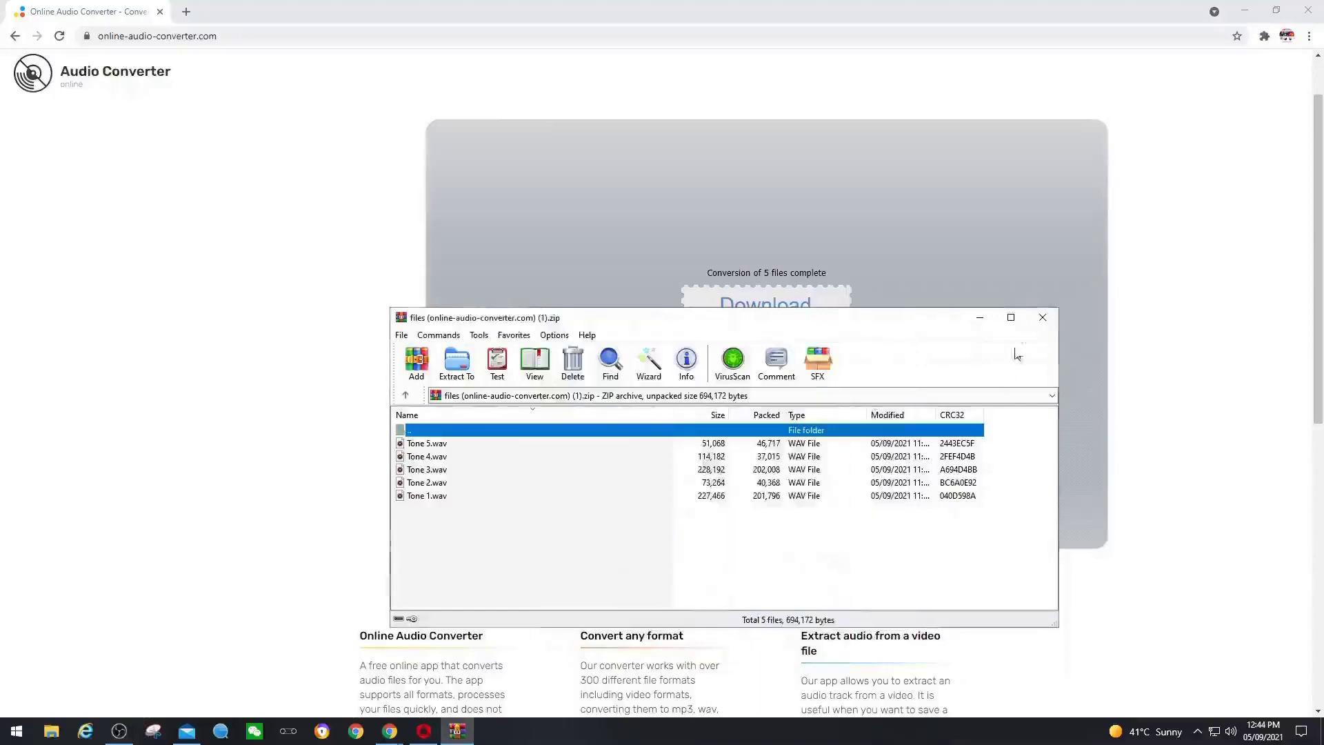
{"action": "left_click", "coordinate": [1043, 320]}
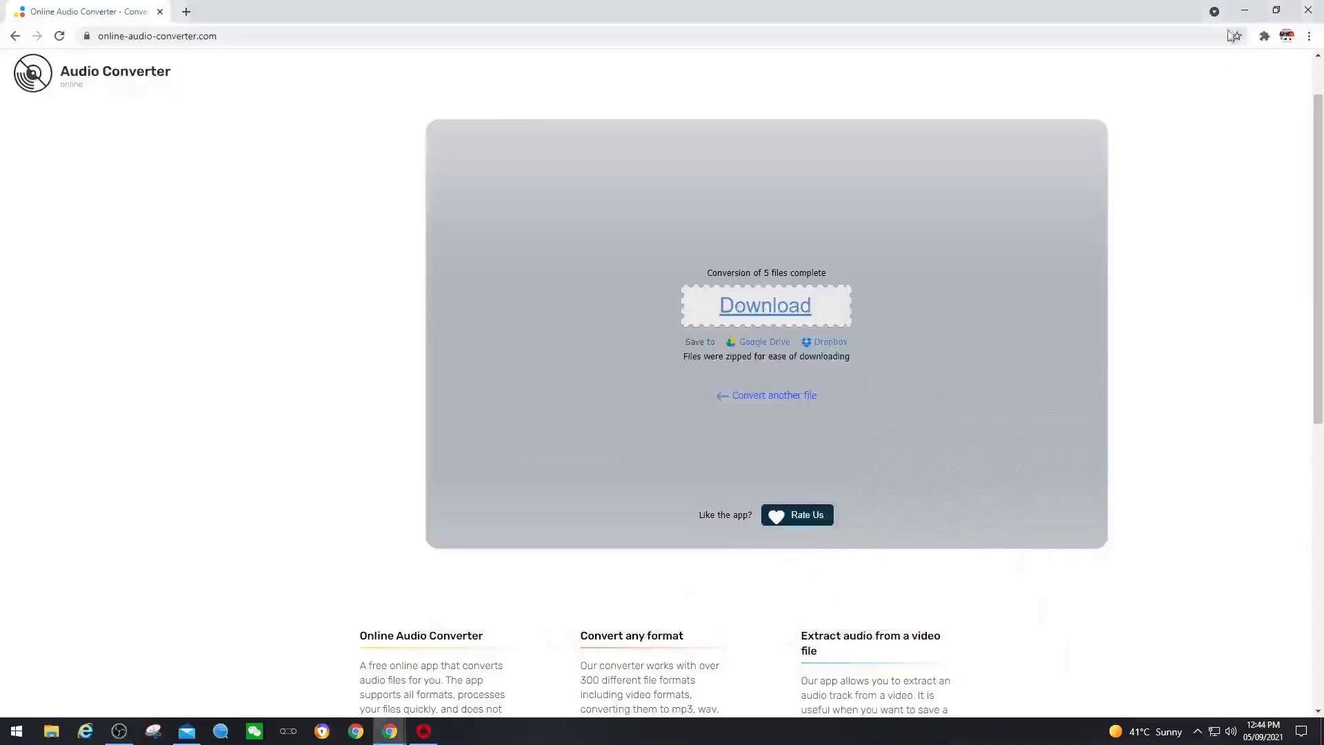
- Verify the tones in the New Tone folder, then return to iVMS-4200
{"action": "left_click", "coordinate": [1245, 10]}
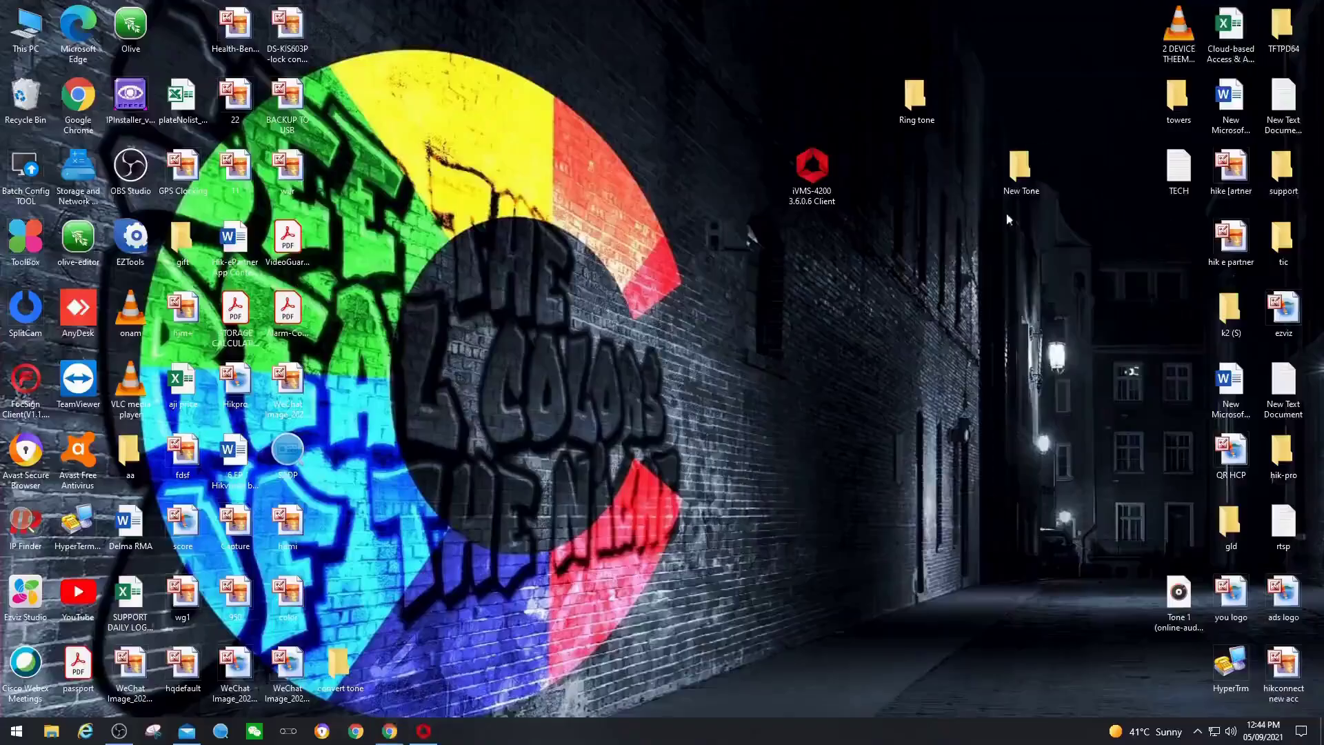
{"action": "double_click", "coordinate": [1018, 178]}
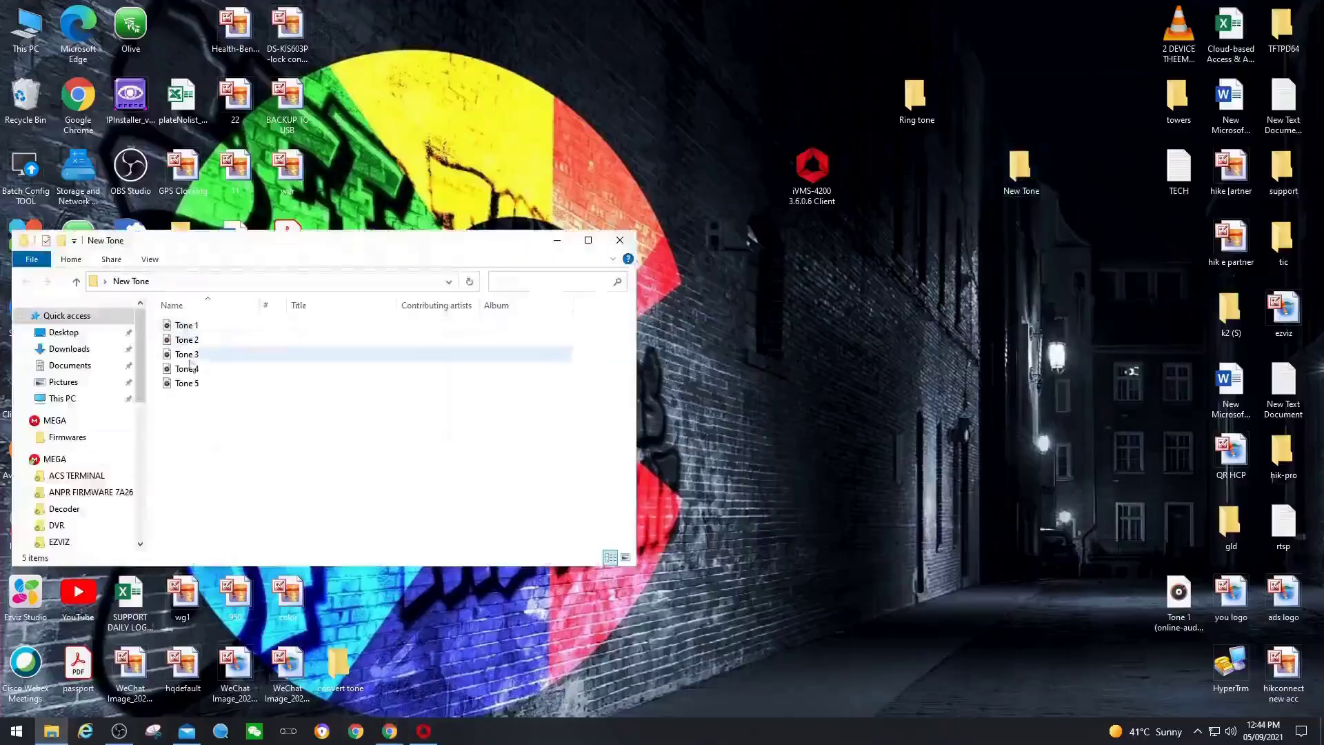
{"action": "left_click", "coordinate": [619, 240]}
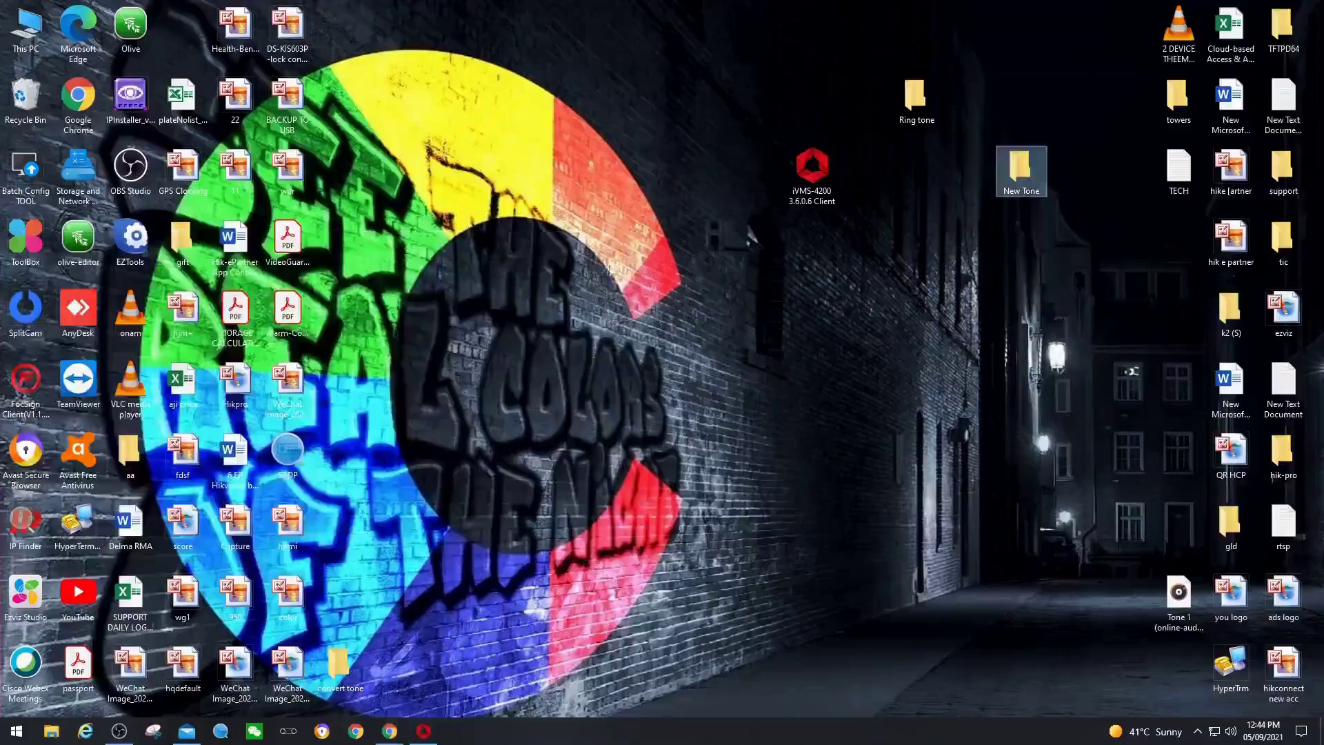
{"action": "left_click", "coordinate": [423, 730]}
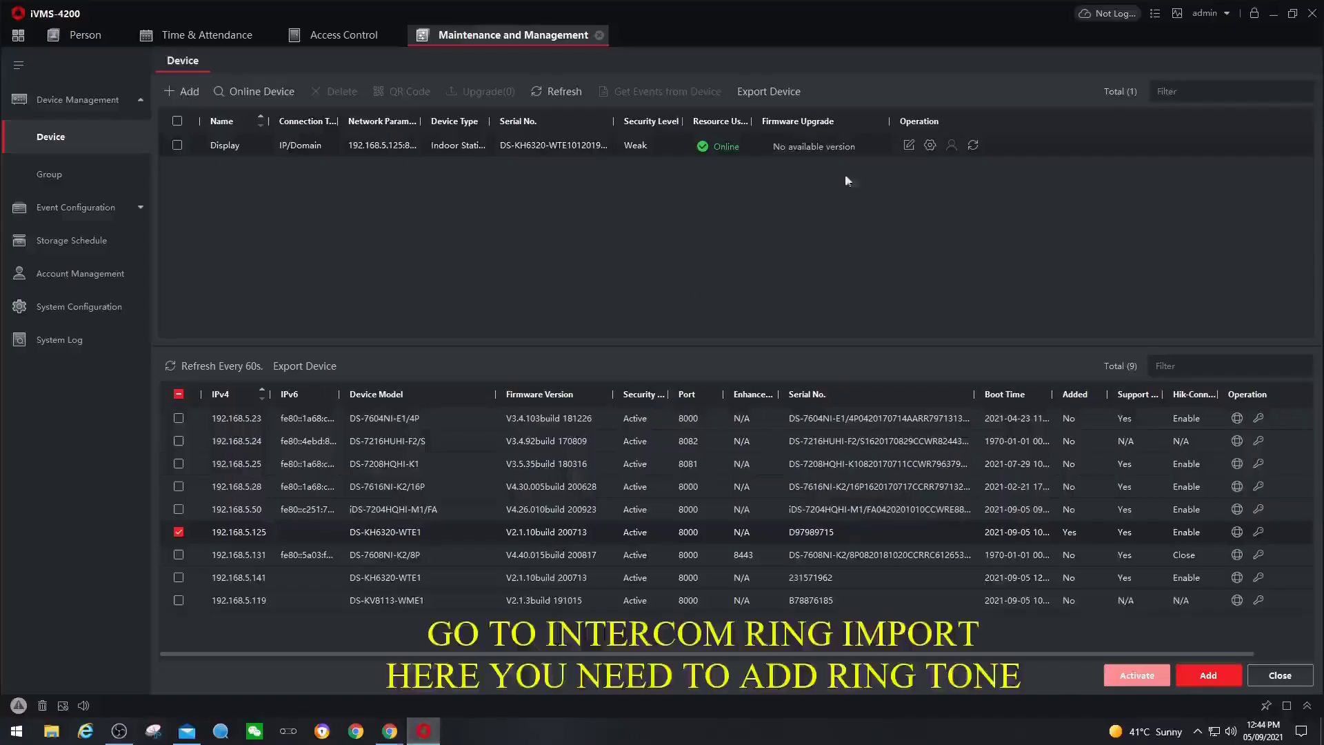
- Open the indoor station's Remote Configuration at Intercom > Ring Import
{"action": "left_click", "coordinate": [930, 146]}
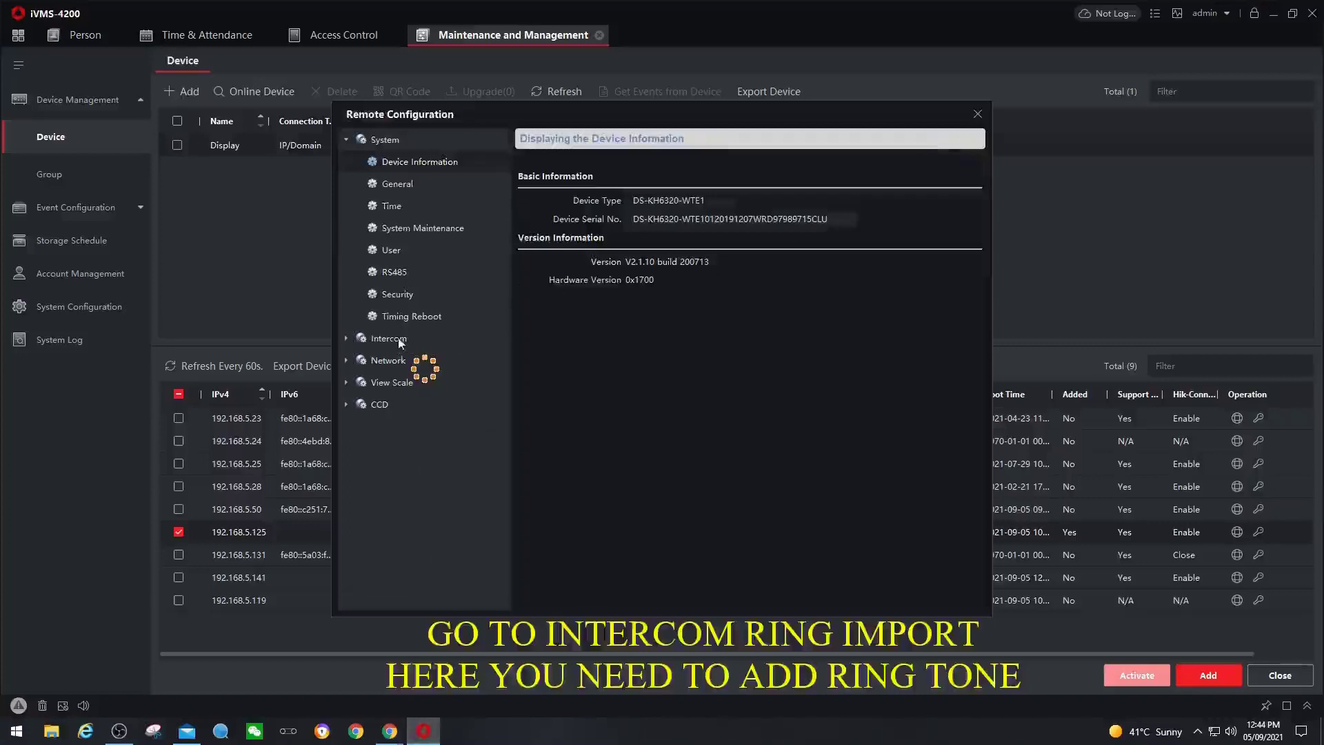
{"action": "left_click", "coordinate": [382, 320]}
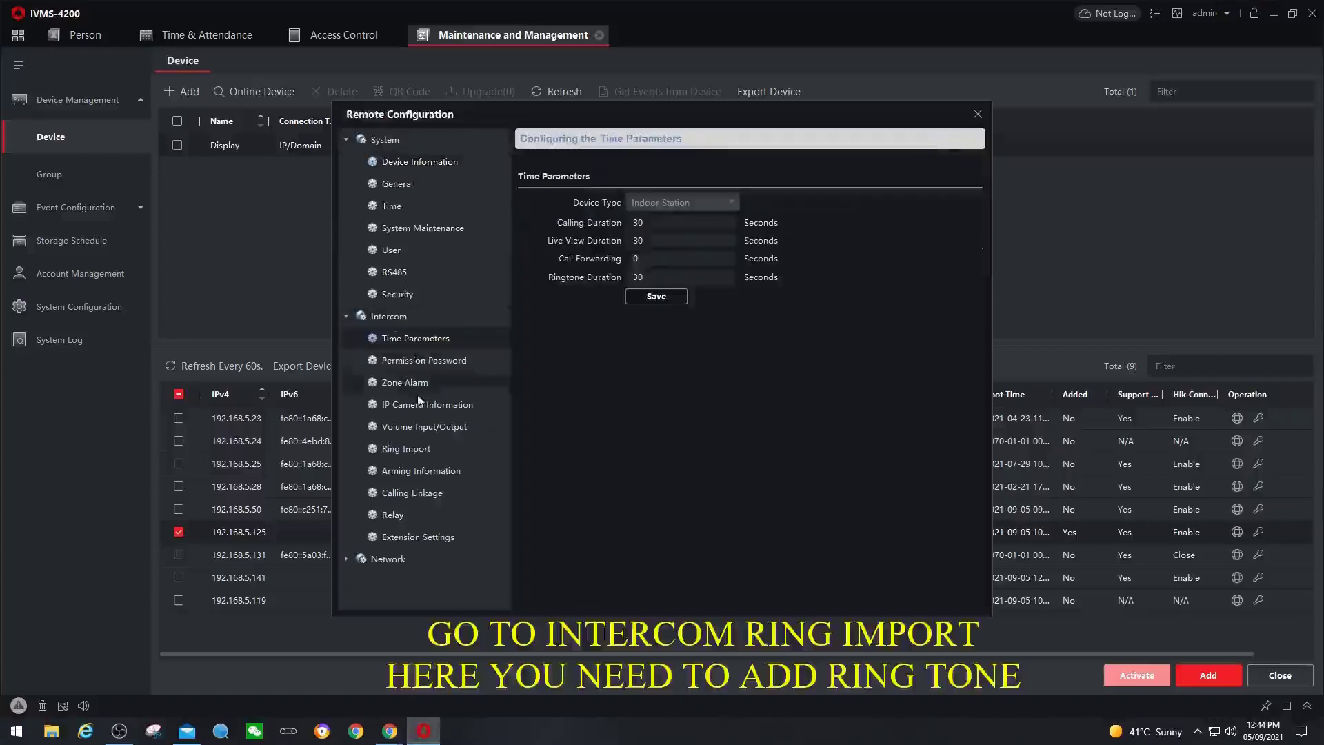
{"action": "left_click", "coordinate": [408, 449]}
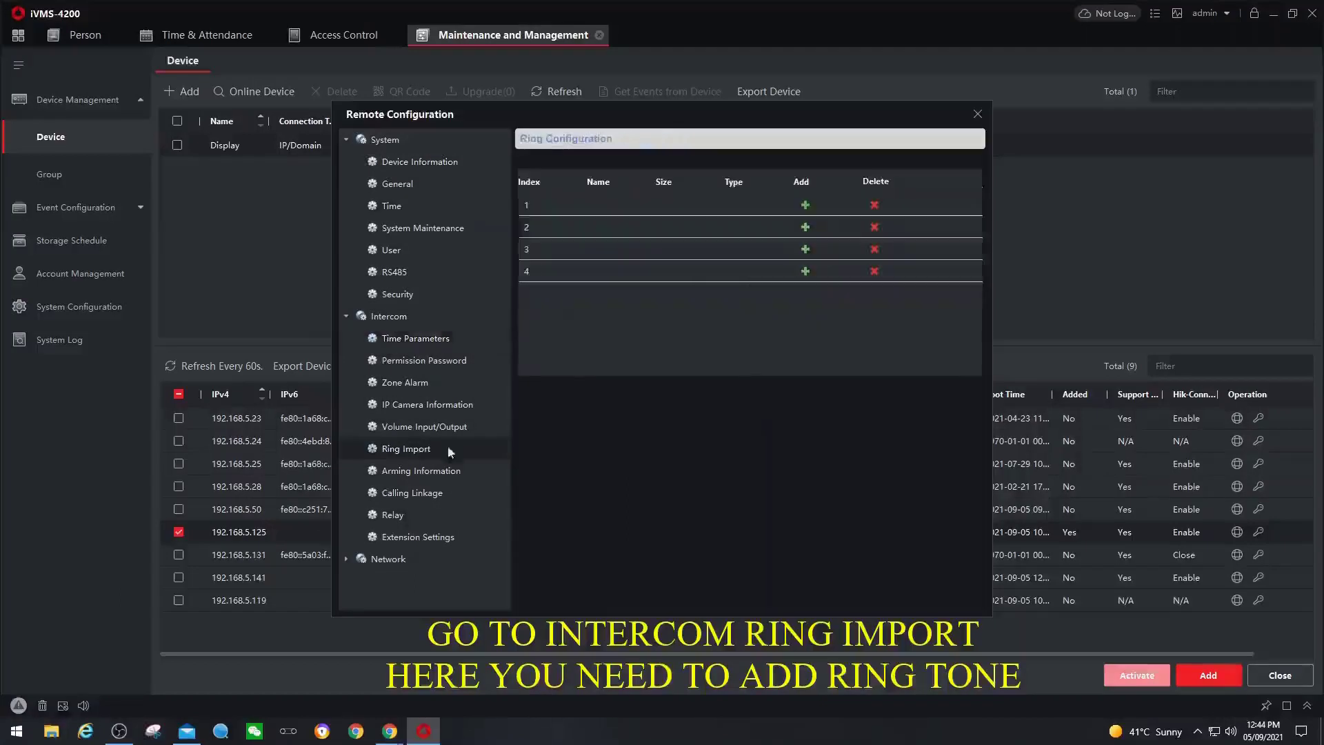
- Upload Tone 2 from Desktop\New Tone into ring slot 1
{"action": "left_click", "coordinate": [805, 206]}
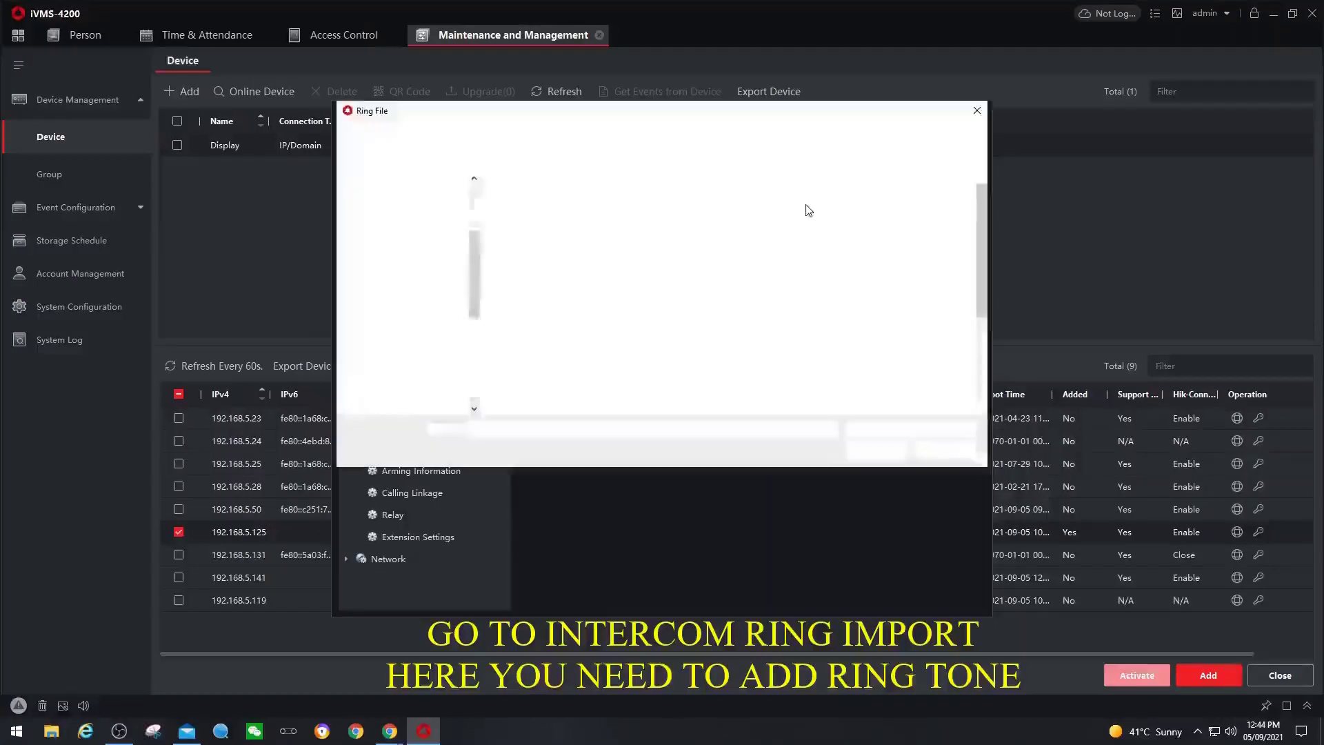
{"action": "left_click_drag", "start_coordinate": [473, 372], "coordinate": [473, 241]}
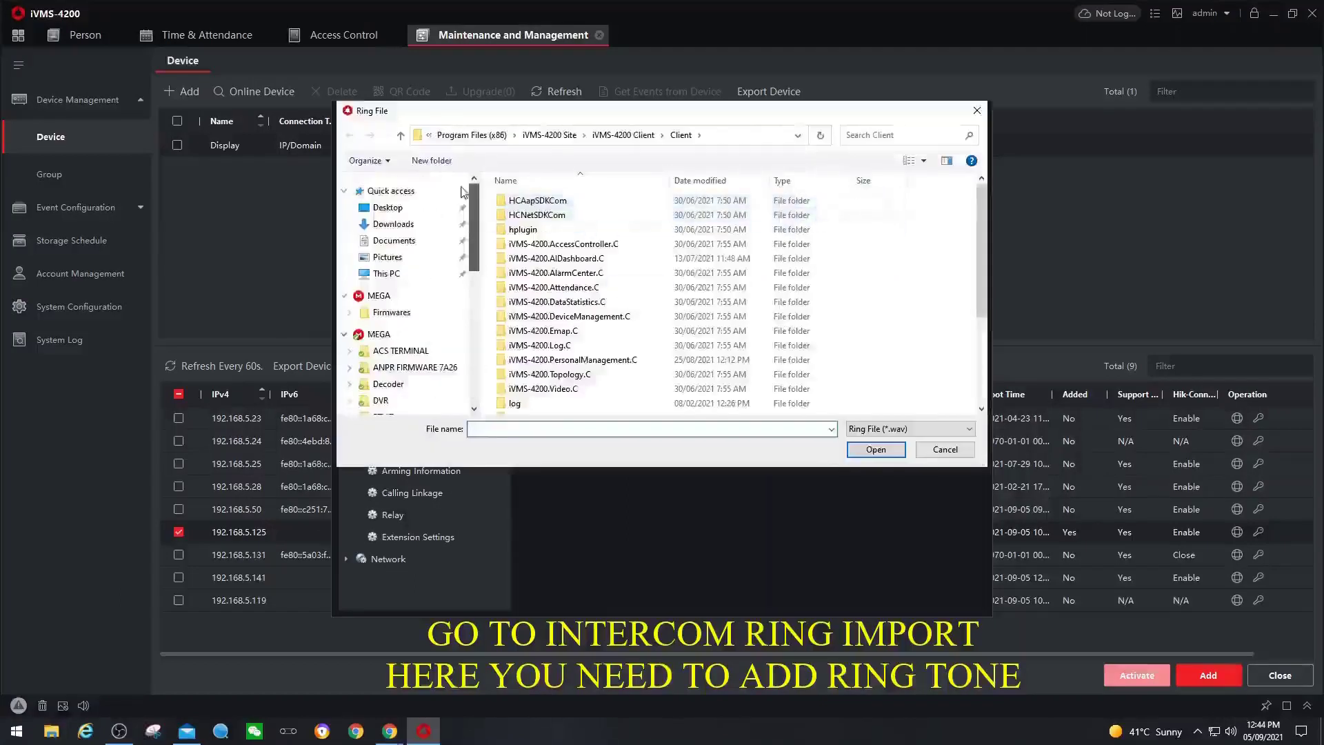
{"action": "left_click", "coordinate": [388, 207]}
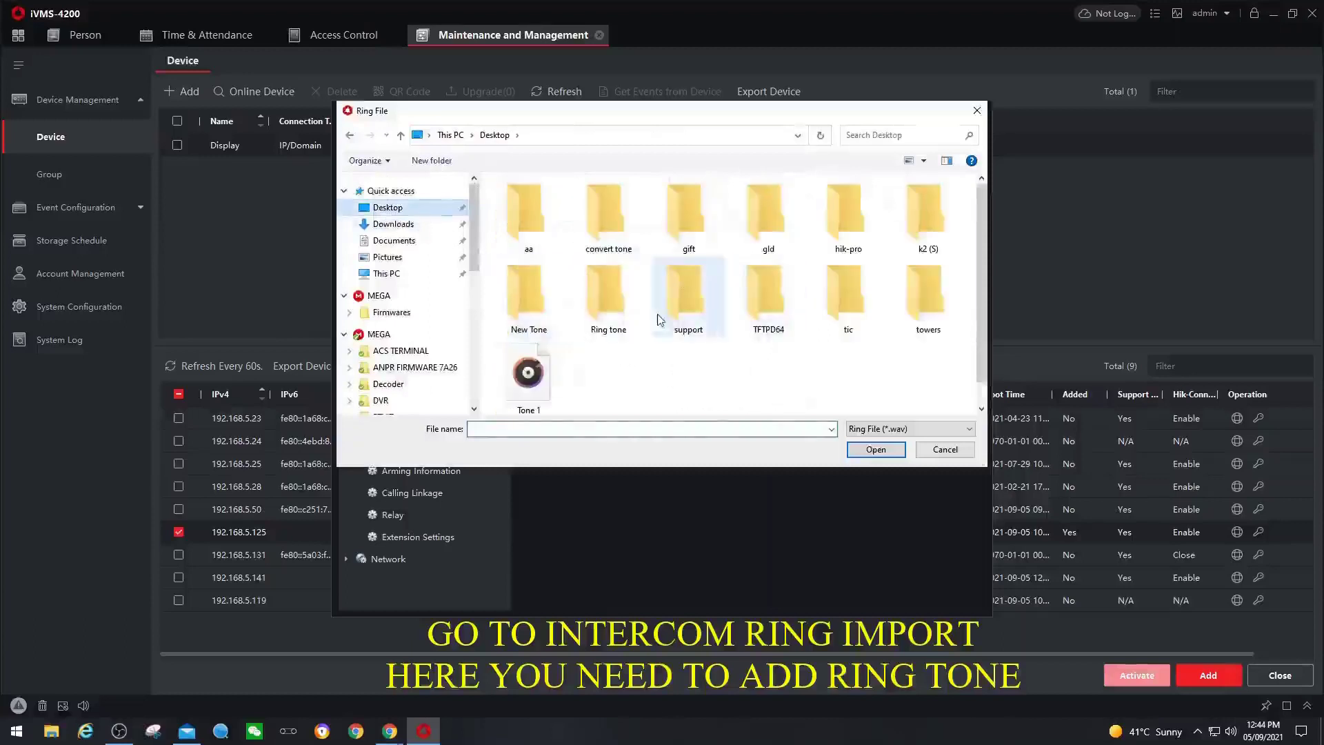
{"action": "left_click", "coordinate": [525, 298]}
{"action": "double_click", "coordinate": [525, 298]}
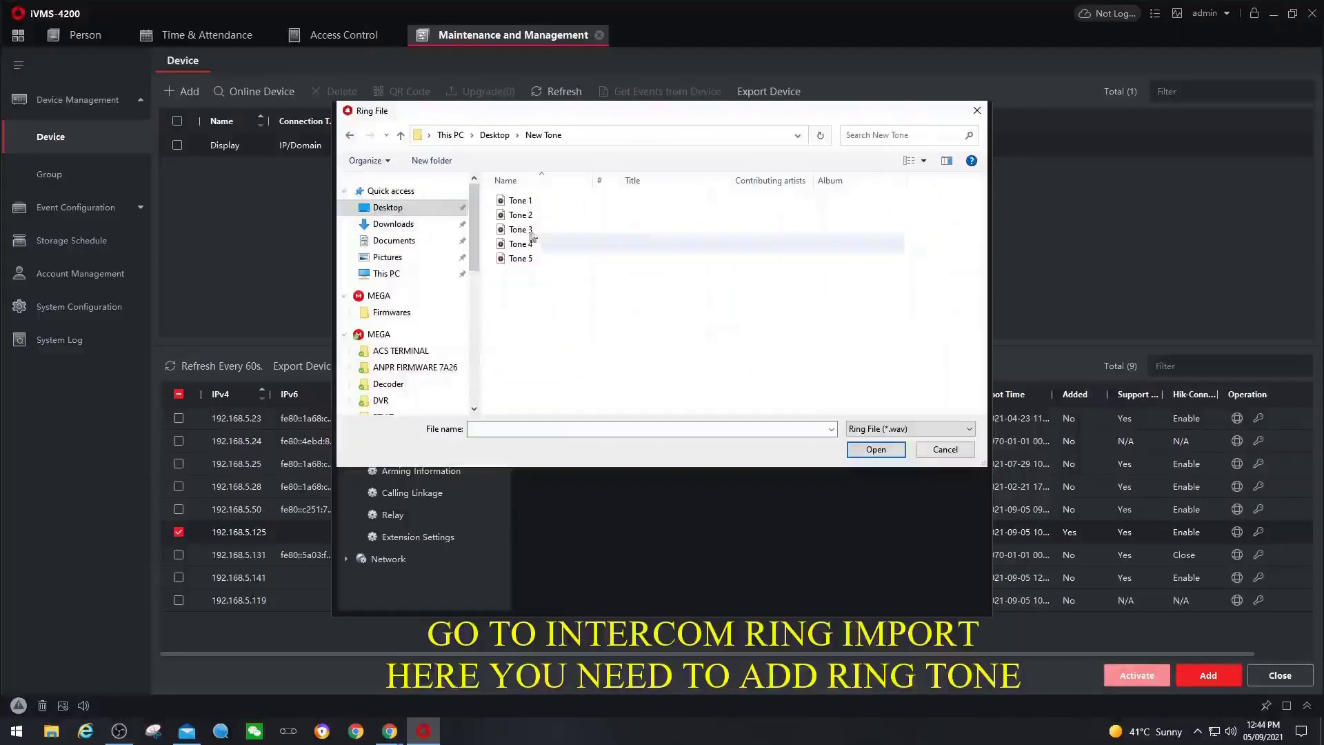
{"action": "left_click", "coordinate": [511, 218]}
{"action": "double_click", "coordinate": [510, 218]}
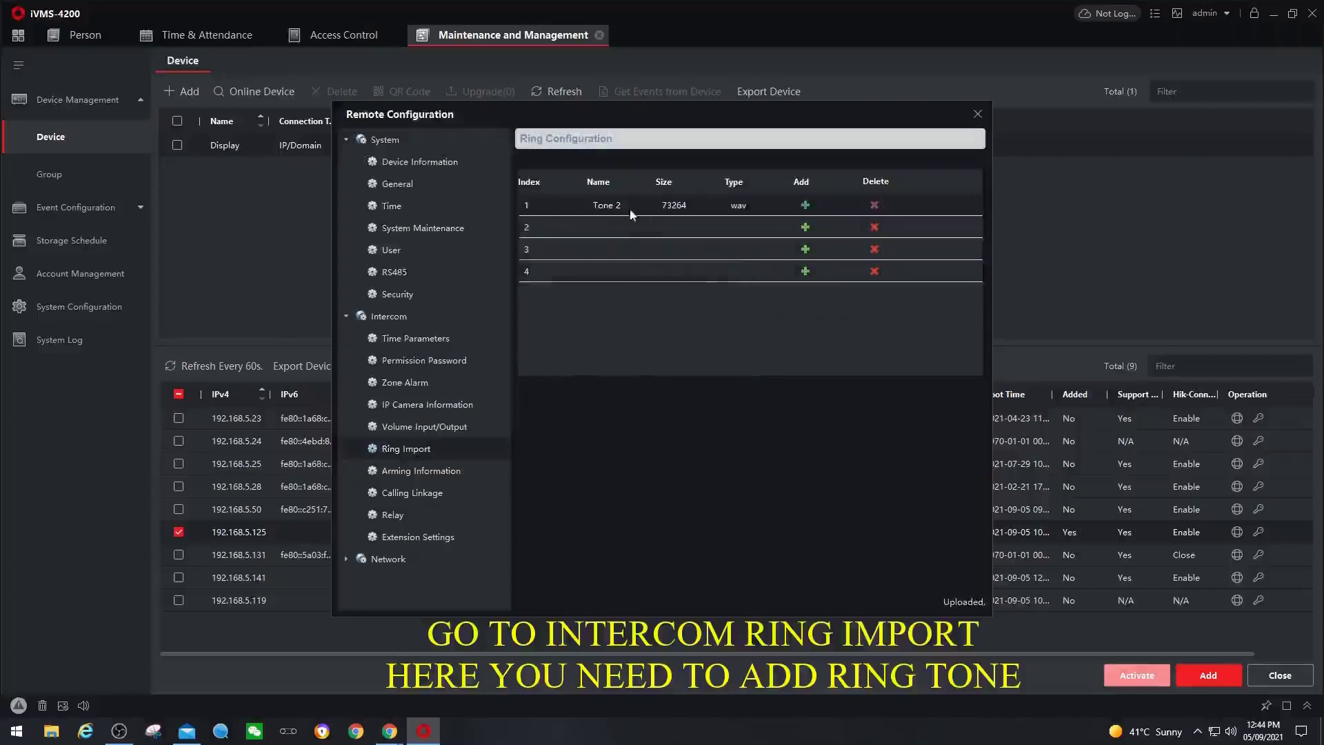
- Upload Tone 1, Tone 3 and Tone 4 into slots 2–4, then close Remote Configuration
{"action": "left_click", "coordinate": [804, 229]}
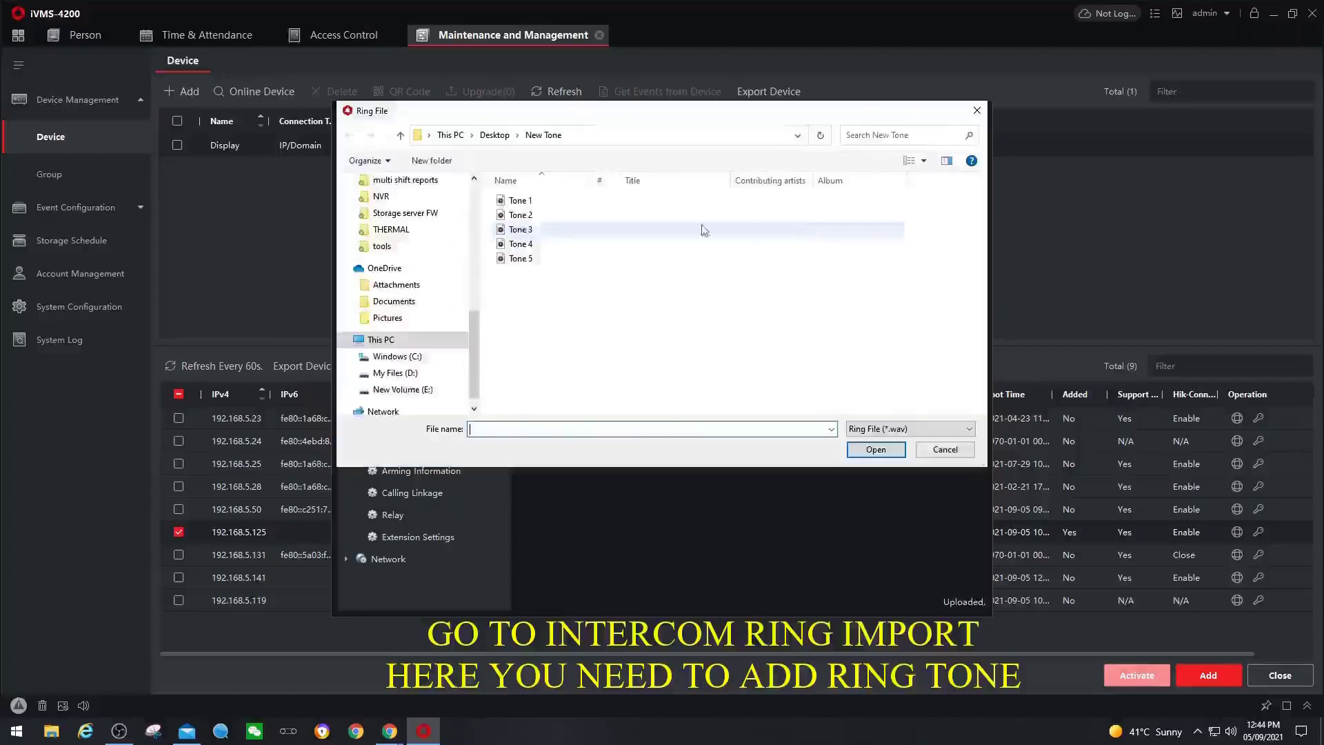
{"action": "double_click", "coordinate": [510, 207]}
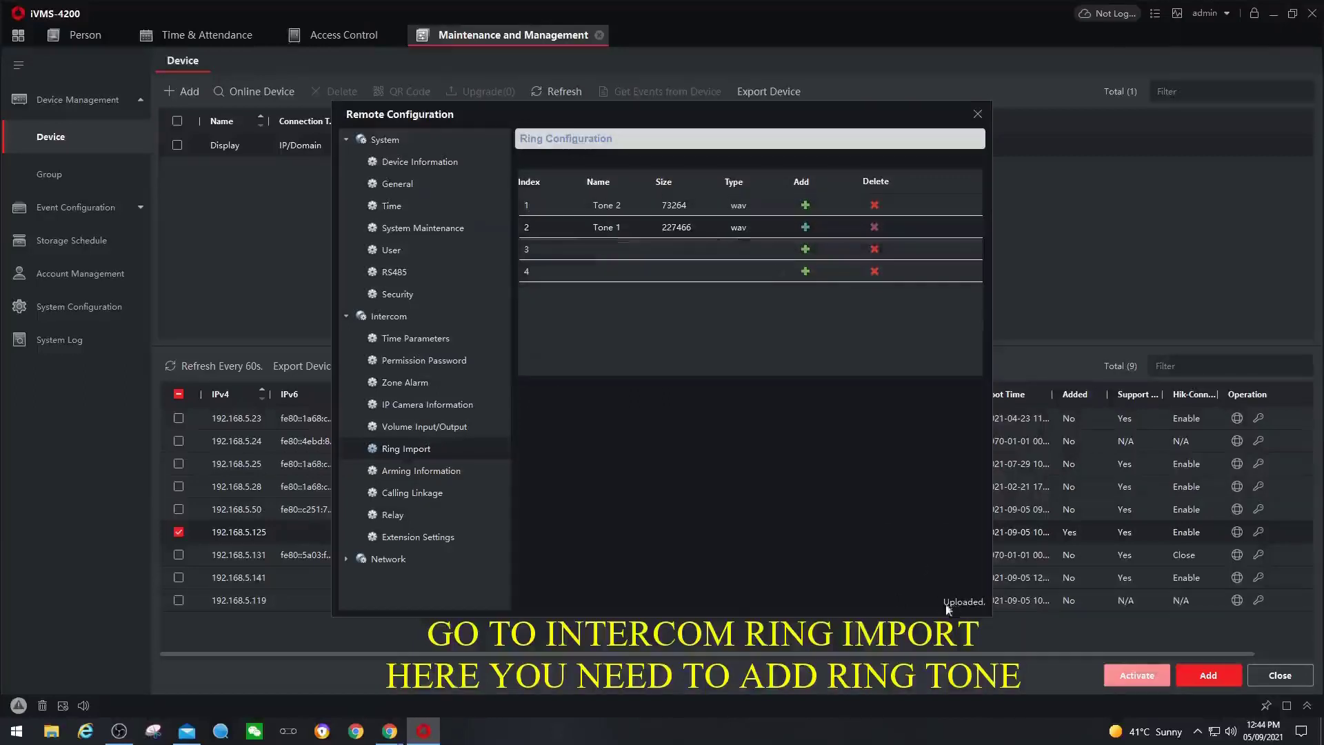
{"action": "left_click", "coordinate": [805, 249]}
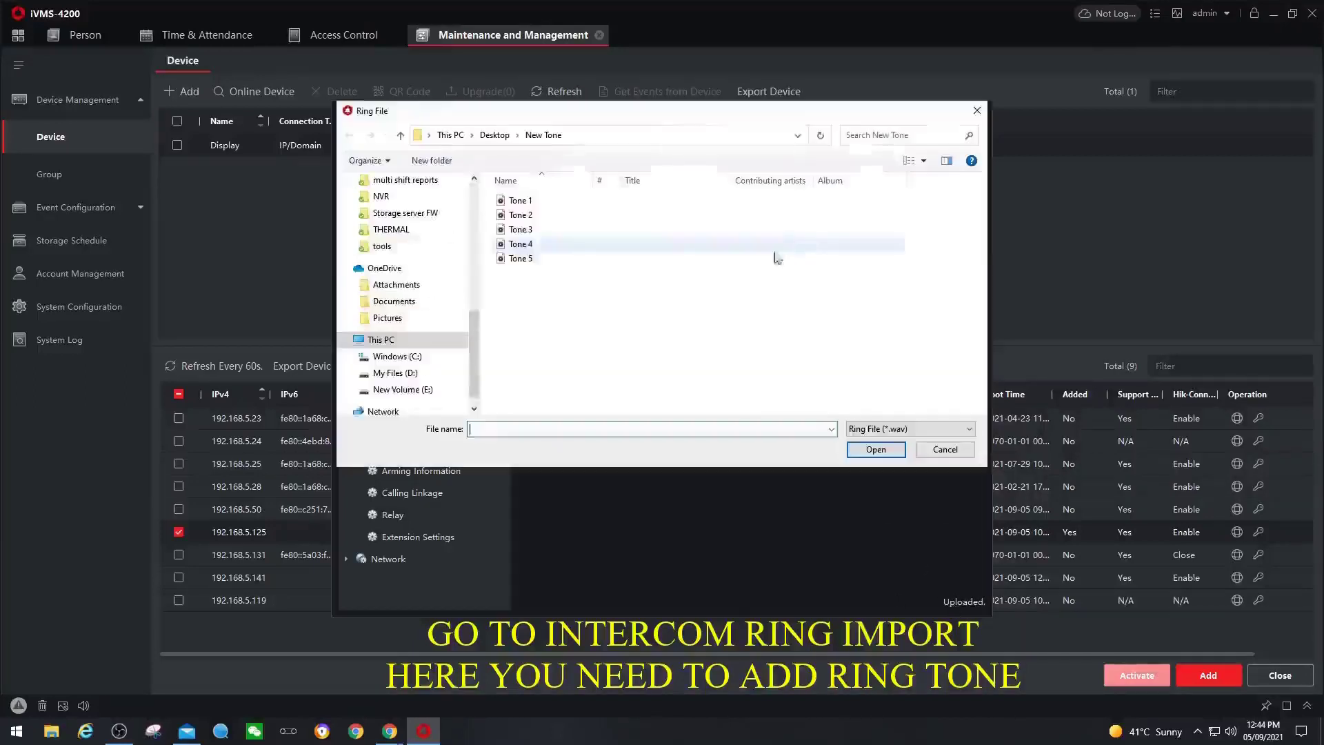
{"action": "double_click", "coordinate": [521, 233]}
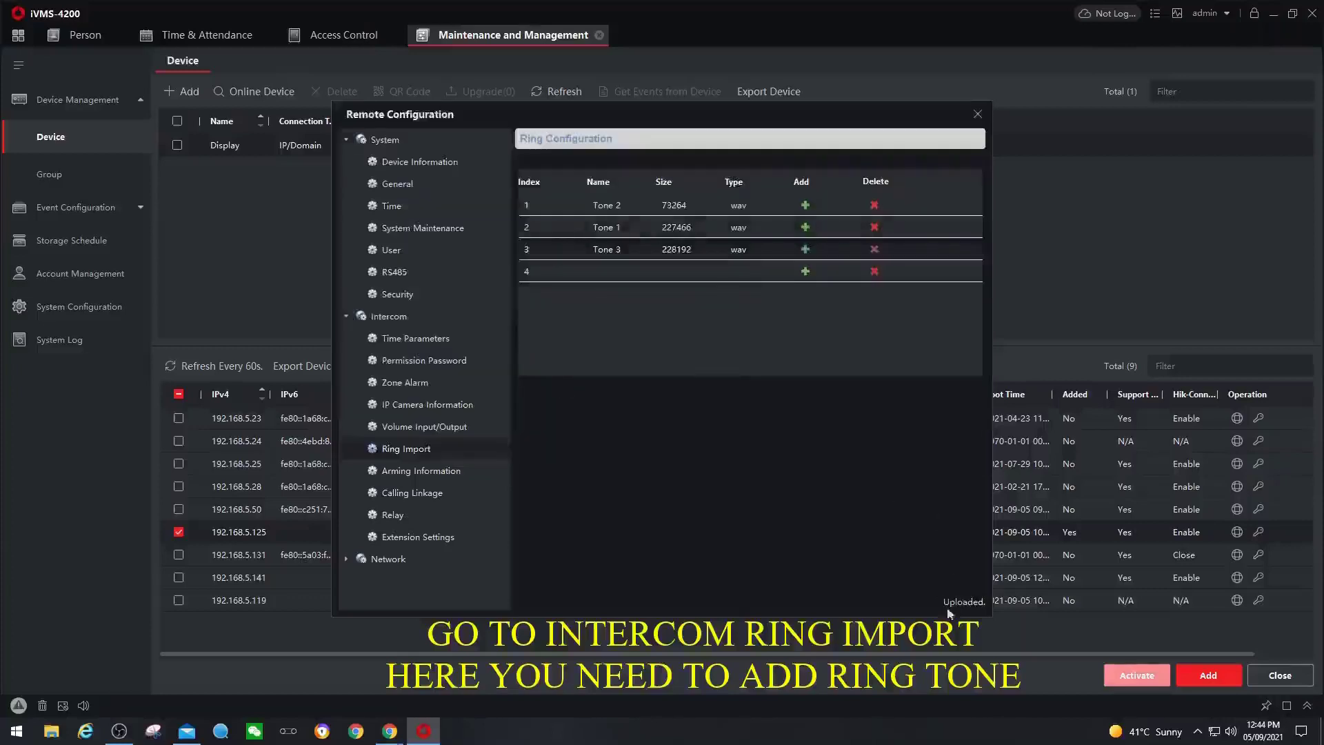
{"action": "left_click", "coordinate": [805, 271]}
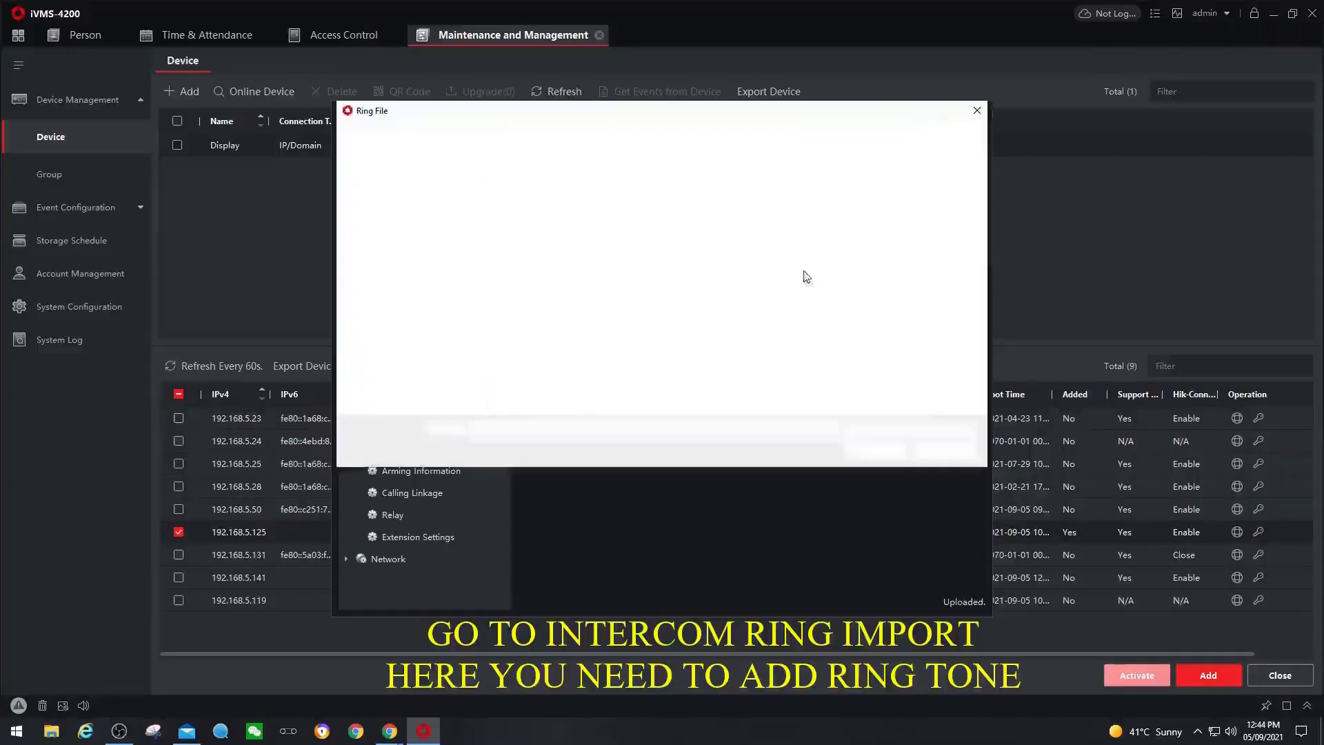
{"action": "double_click", "coordinate": [521, 243]}
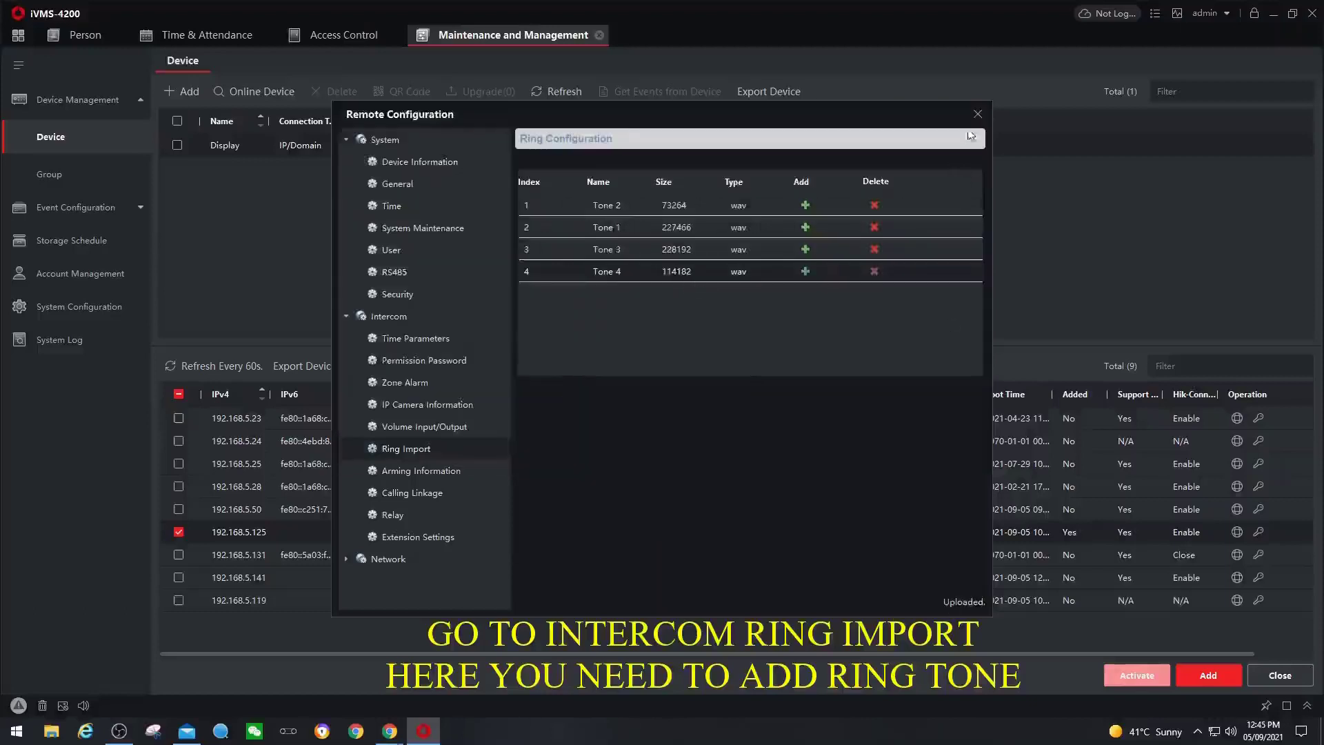
{"action": "left_click", "coordinate": [978, 114]}
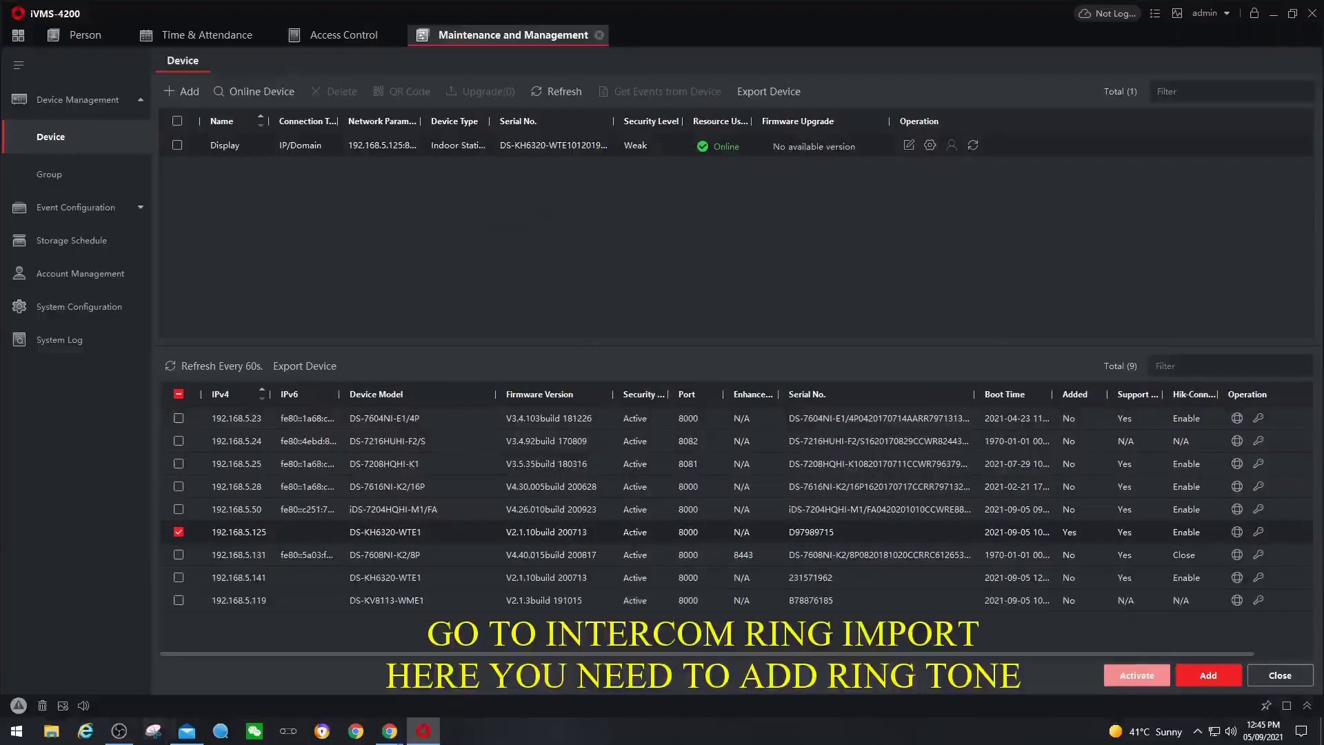
{"action": "left_click", "coordinate": [117, 733]}
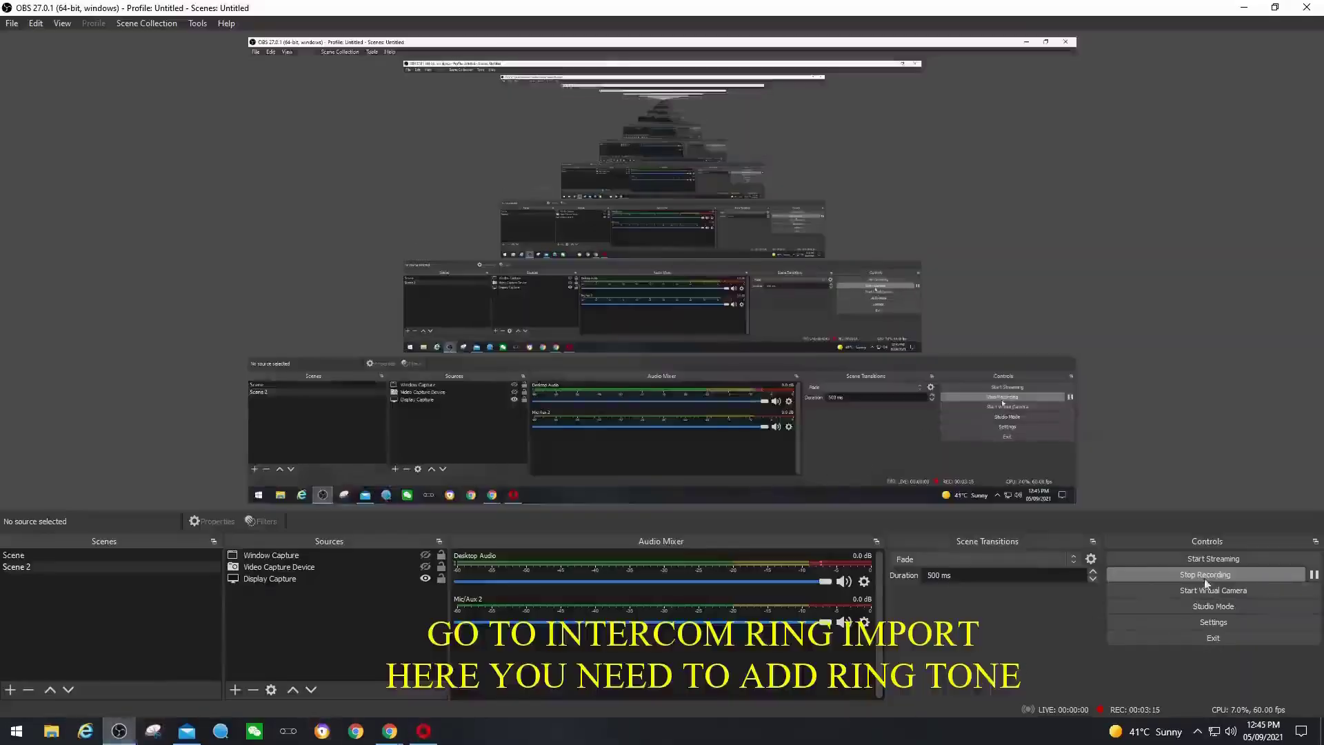